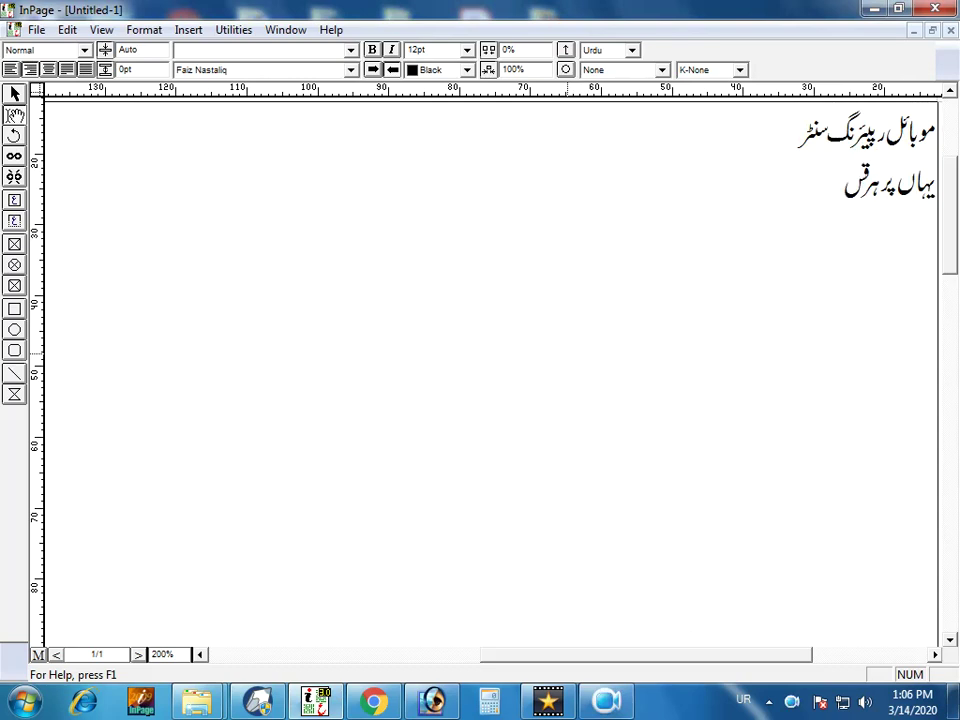
# Finish the Urdu slogan about satisfactory mobile repairs, fixing typos, and type the name line below.
pyautogui.write('کی رپیئرنگ ک')
pyautogui.write('ی')
pyautogui.press('BackSpace')
pyautogui.press('BackSpace')
pyautogui.write('تس')
pyautogui.press('BackSpace')
pyautogui.press('BackSpace')
pyautogui.write('تسلی بخش کیا')
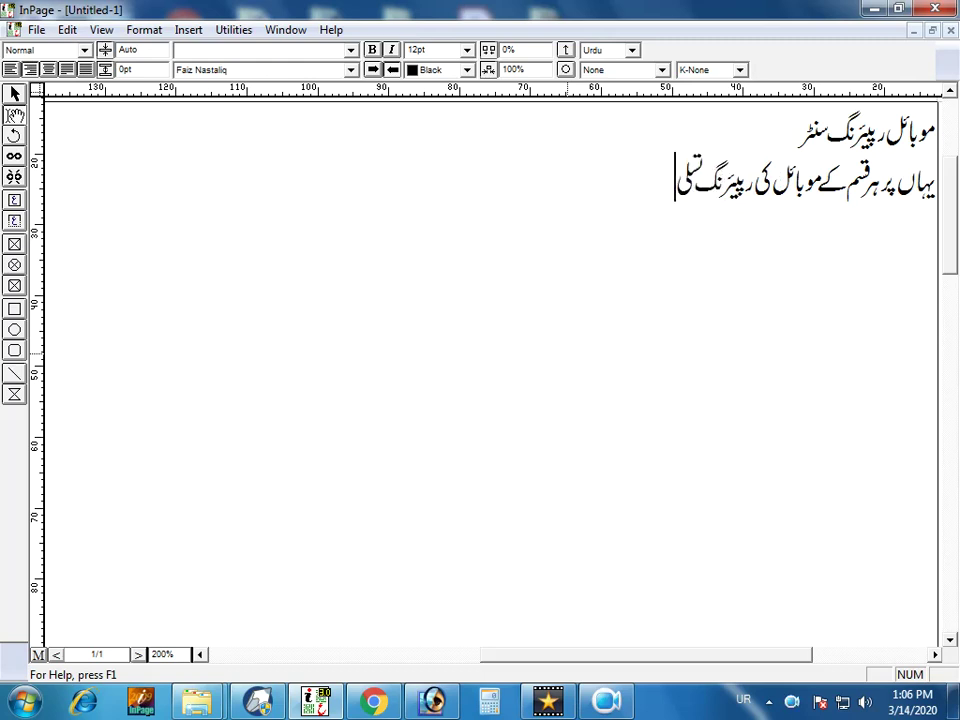
pyautogui.press('BackSpace')
pyautogui.press('BackSpace')
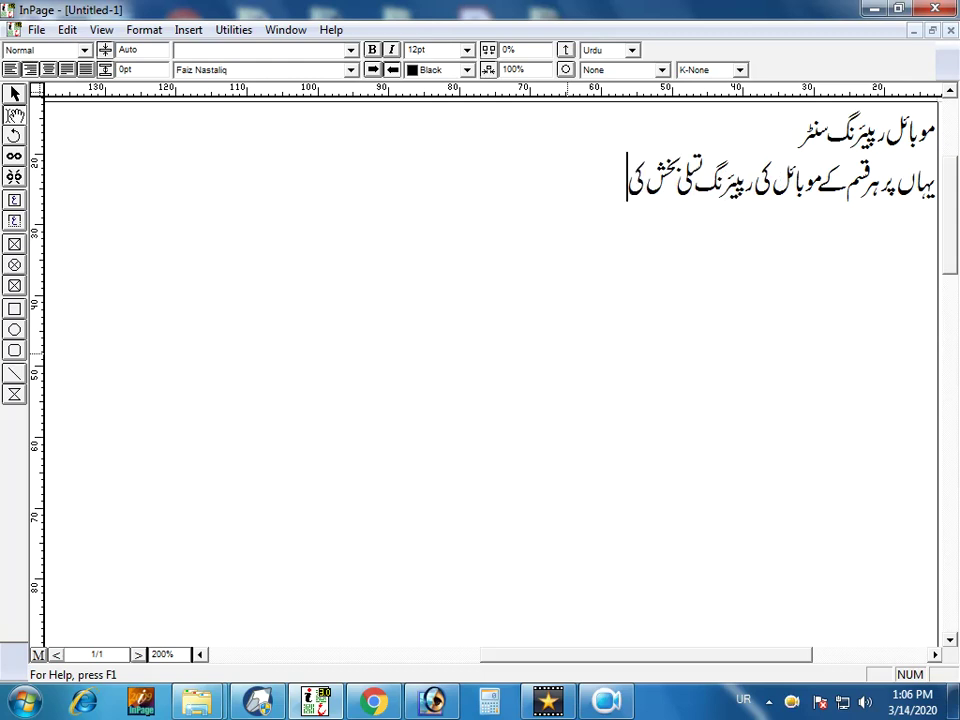
pyautogui.write('ی')
pyautogui.press('BackSpace')
pyautogui.press('BackSpace')
pyautogui.write('ی')
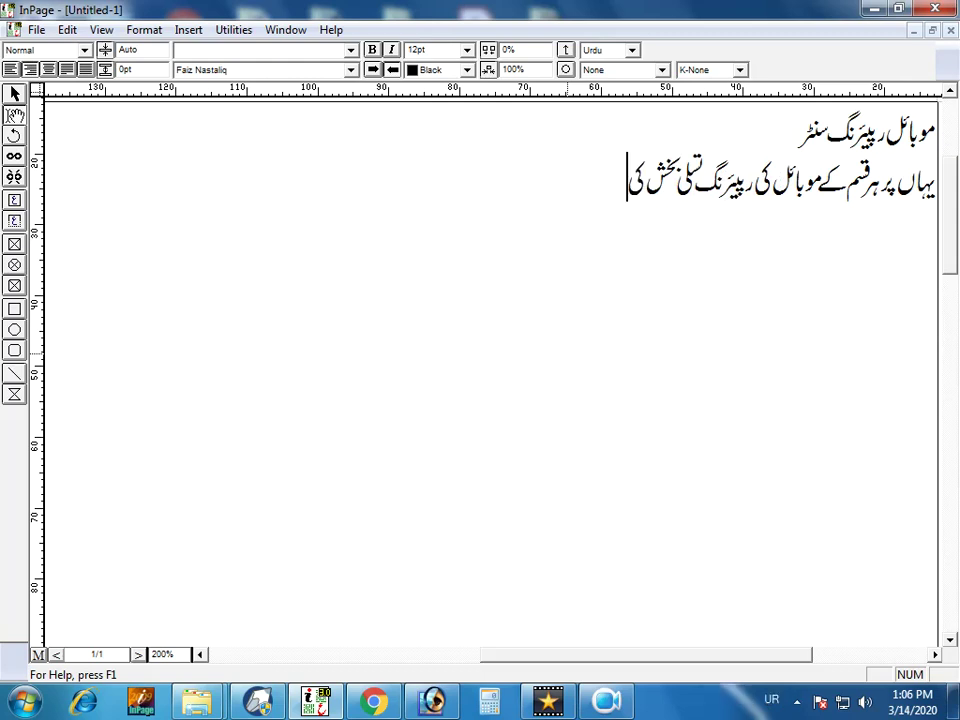
pyautogui.write(' جاتی ہے ')
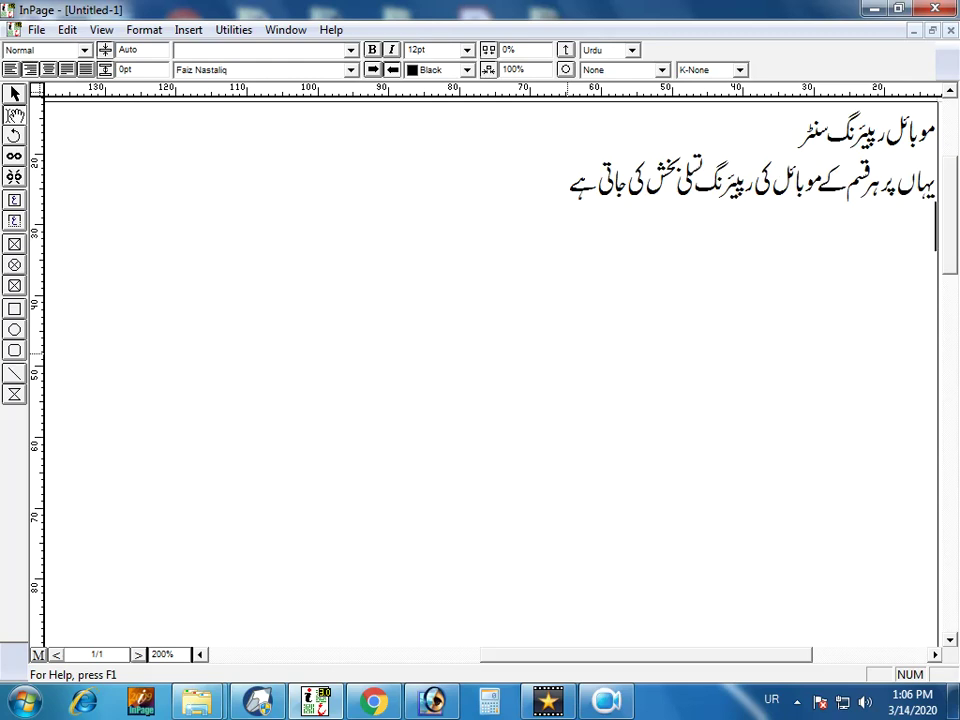
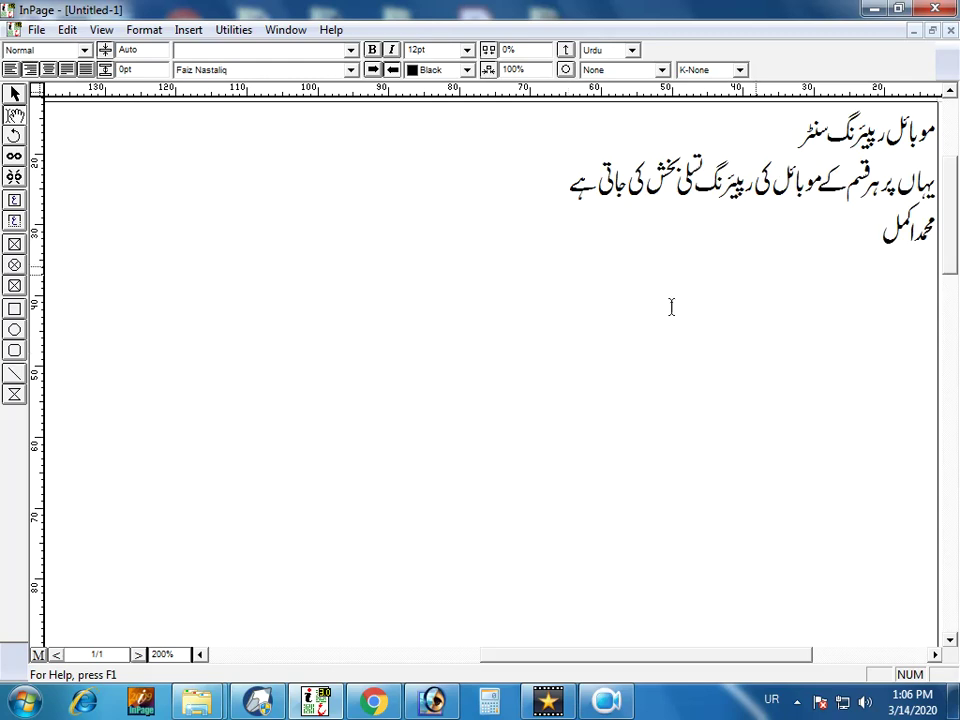
# Set the name line in the Bombay Black Unicode font.
pyautogui.moveTo(856, 228); pyautogui.dragTo(936, 228)
pyautogui.click(226, 70)
pyautogui.write('bo')
pyautogui.press('Return')
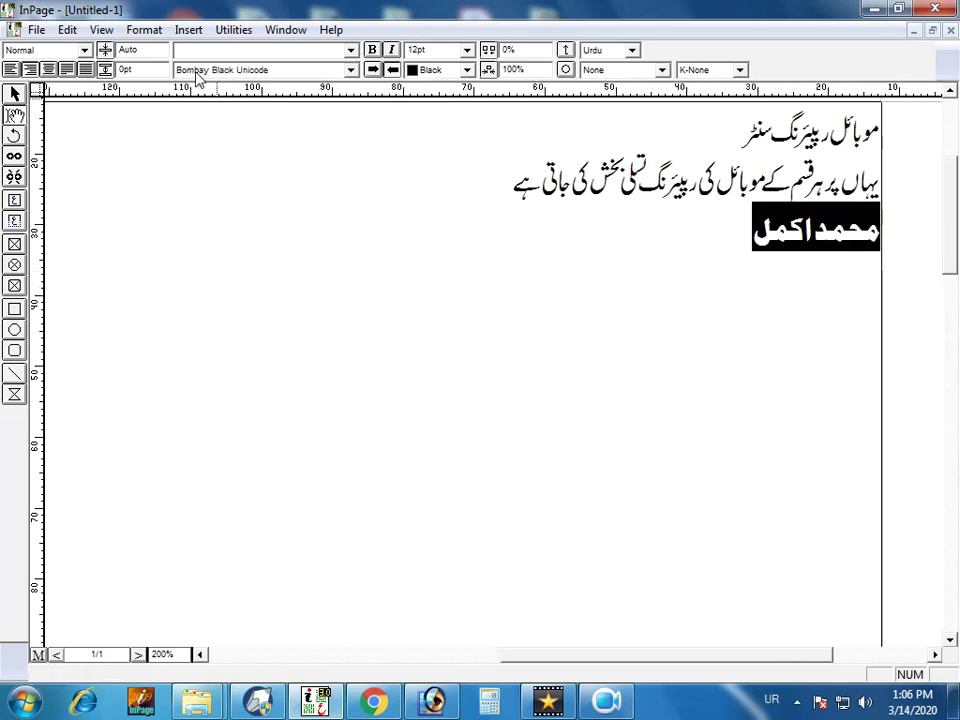
pyautogui.click(469, 263)
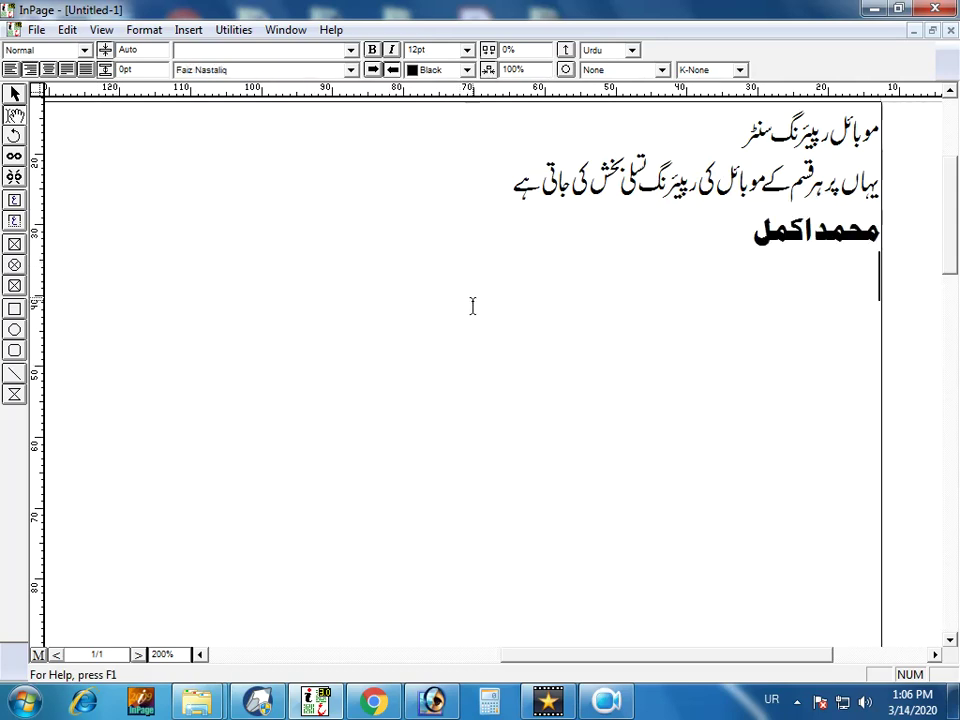
# Save the three-line InPage page as the PDF 'Untitled-1'.
pyautogui.click(36, 30)
pyautogui.click(90, 163)
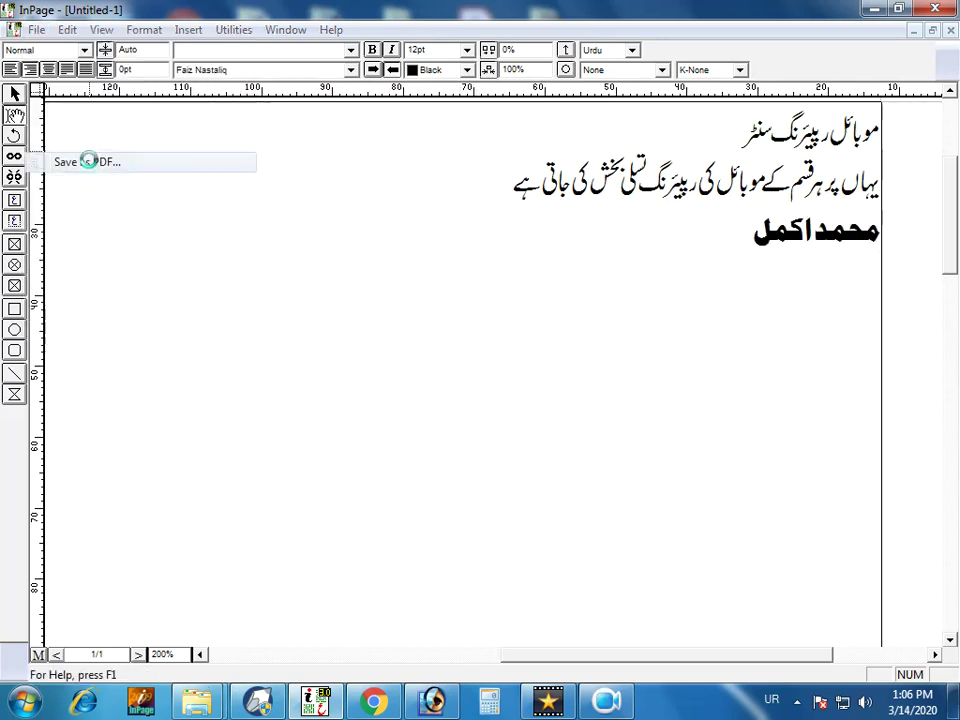
pyautogui.click(628, 240)
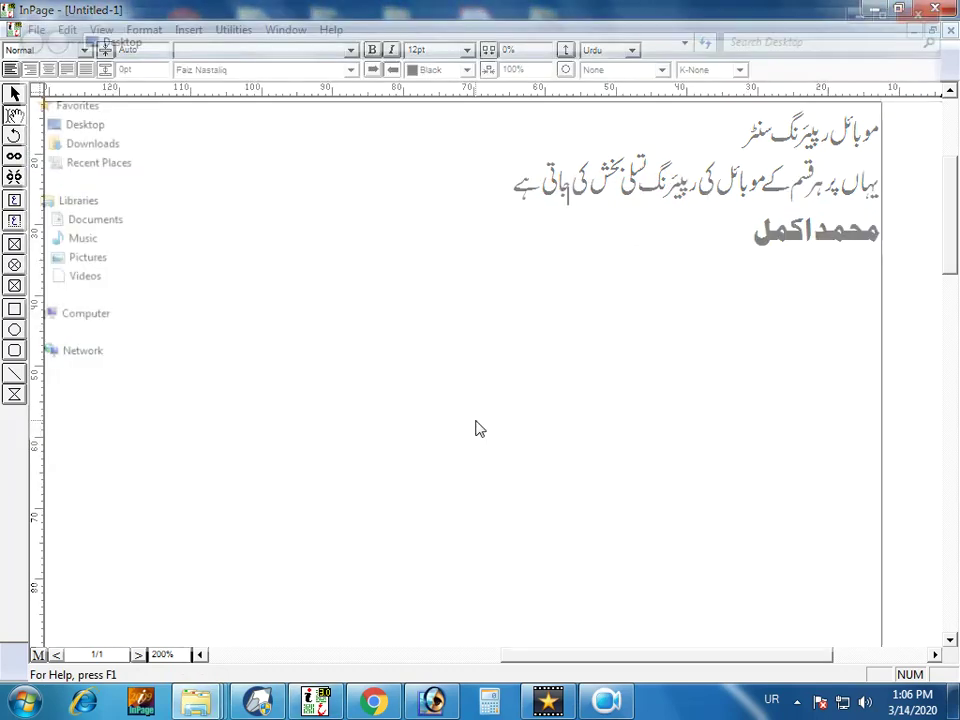
pyautogui.hotkey('alt', 'F4')
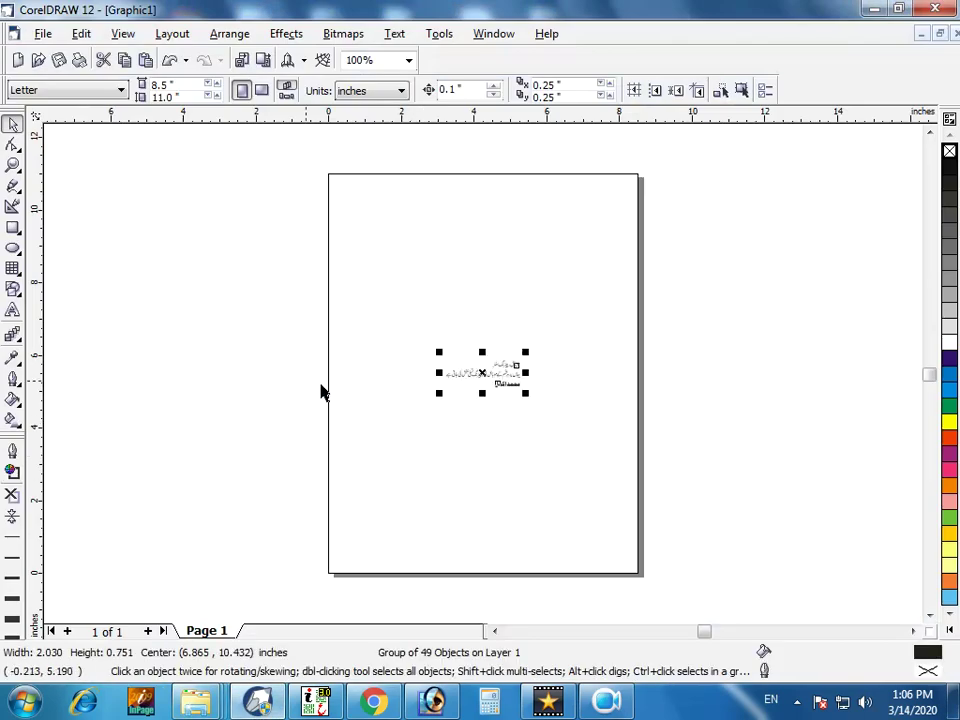
# Paste the Urdu text and frame it with a 2.0 × 2.5 inch rectangle centred on the page.
pyautogui.hotkey('shift', 'F2')
pyautogui.press('F3')
pyautogui.press('F6')
pyautogui.moveTo(340, 205)
pyautogui.mouseDown()
pyautogui.moveTo(640, 516)
pyautogui.moveTo(620, 517)
pyautogui.mouseUp()
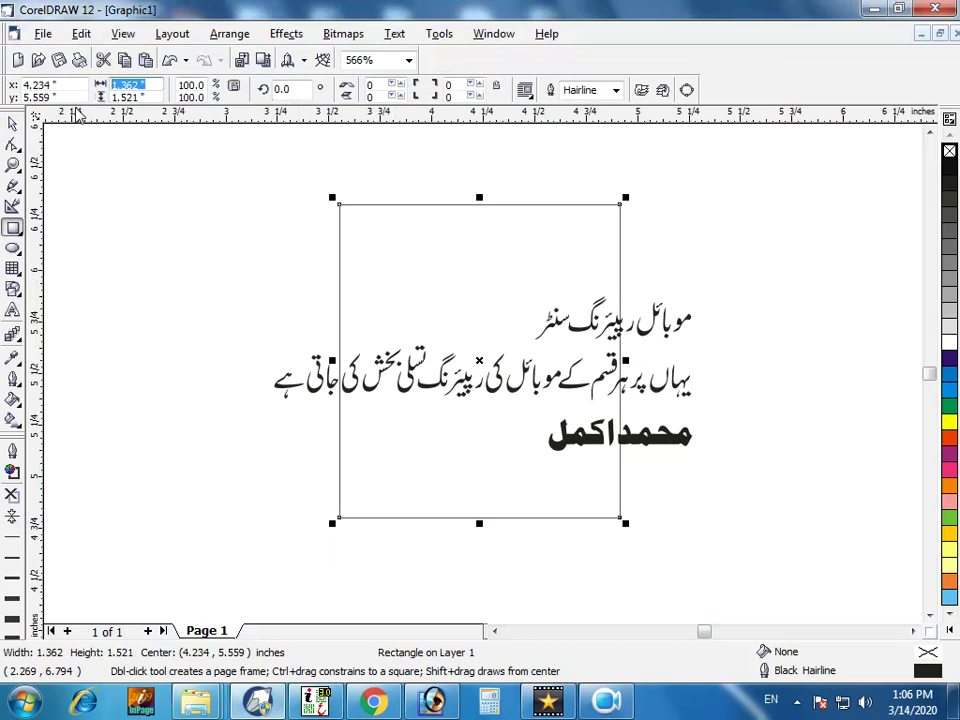
pyautogui.write('2')
pyautogui.press('Tab')
pyautogui.write('2')
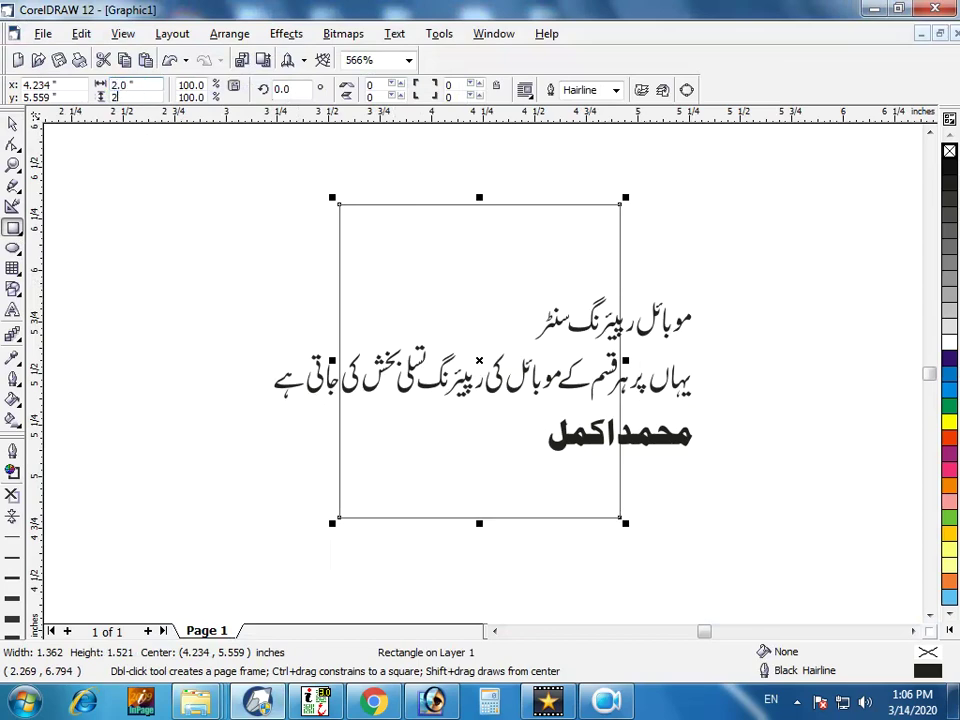
pyautogui.press('Return')
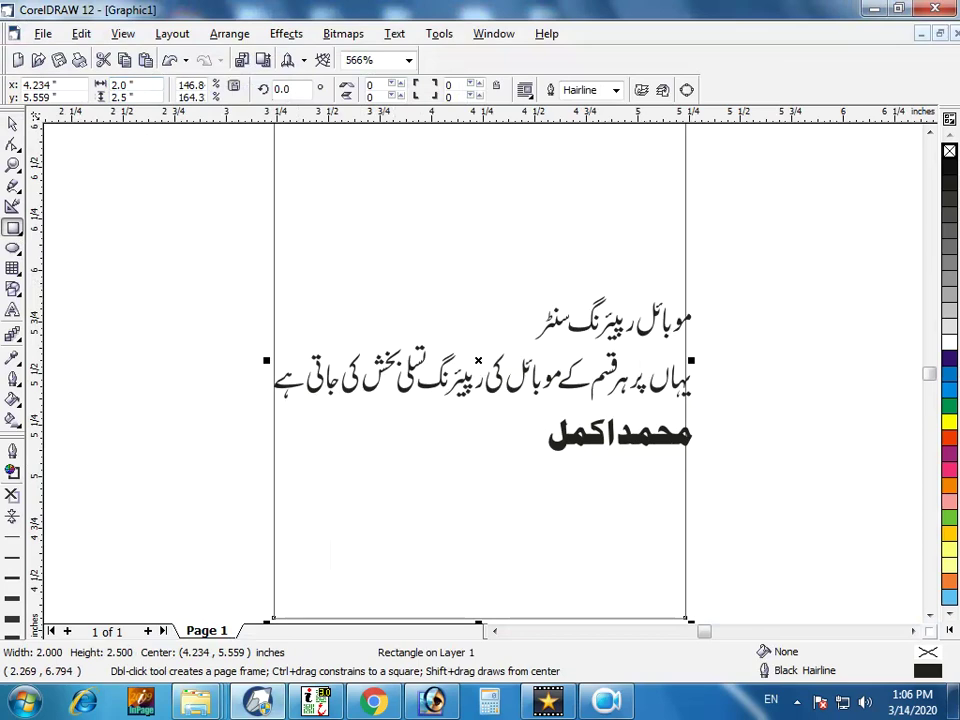
pyautogui.press('p')
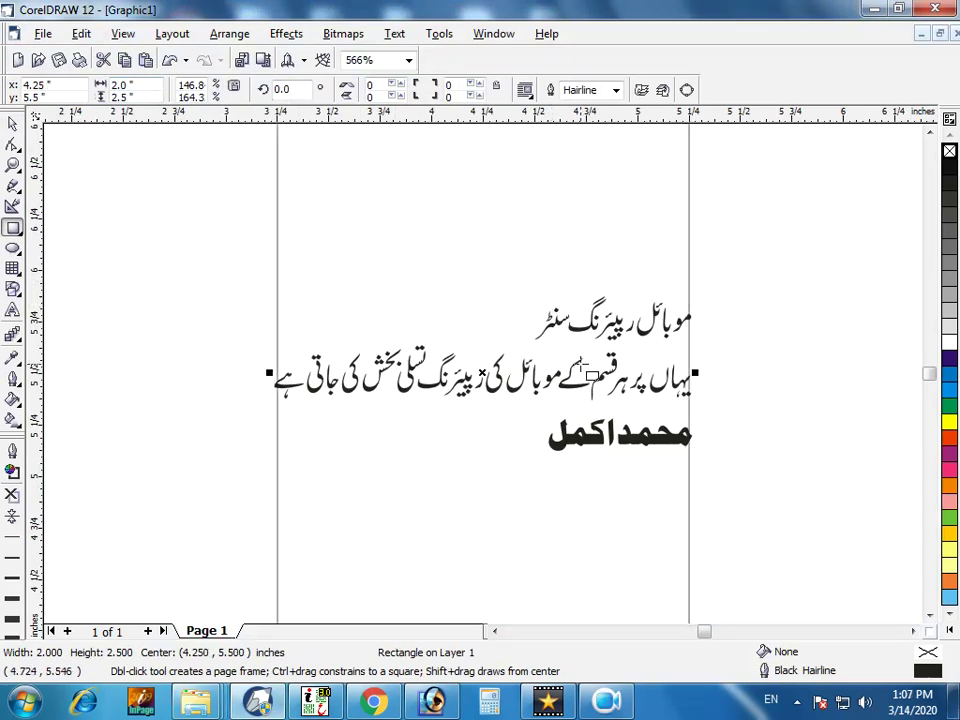
pyautogui.scroll(-1, 590, 364)
pyautogui.scroll(1, 593, 360)
pyautogui.press('space')
pyautogui.click(555, 430)
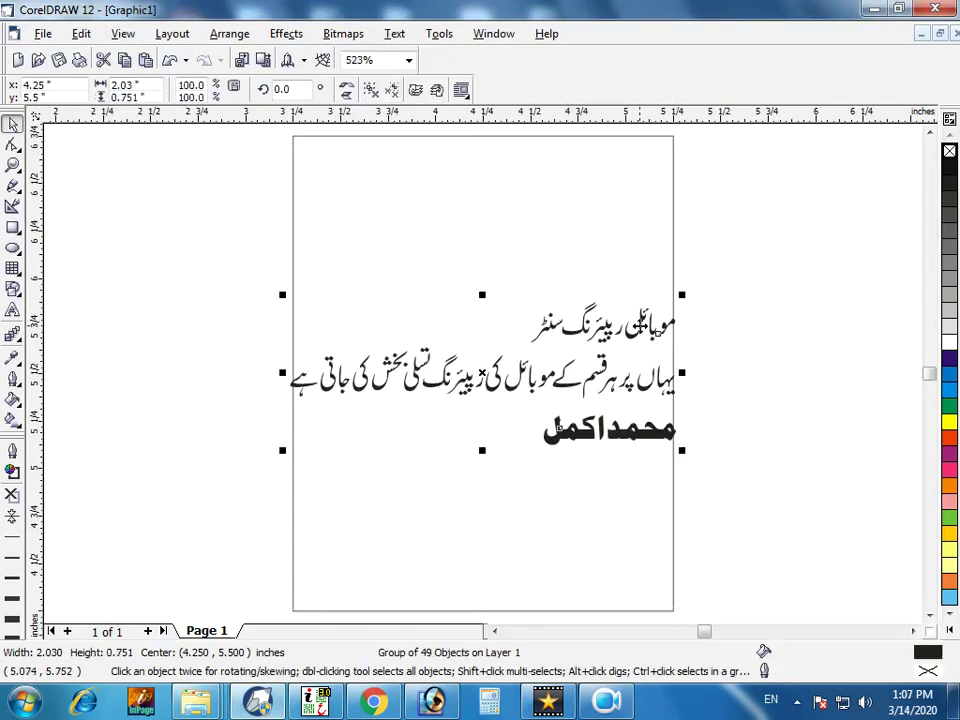
# Zoom in on the title line and trial-select its last word, cancelling each move.
pyautogui.click(748, 319)
pyautogui.press('z')
pyautogui.moveTo(450, 257); pyautogui.dragTo(725, 390)
pyautogui.moveTo(248, 276); pyautogui.dragTo(469, 449)
pyautogui.moveTo(415, 365); pyautogui.dragTo(440, 352)
pyautogui.press('Escape')
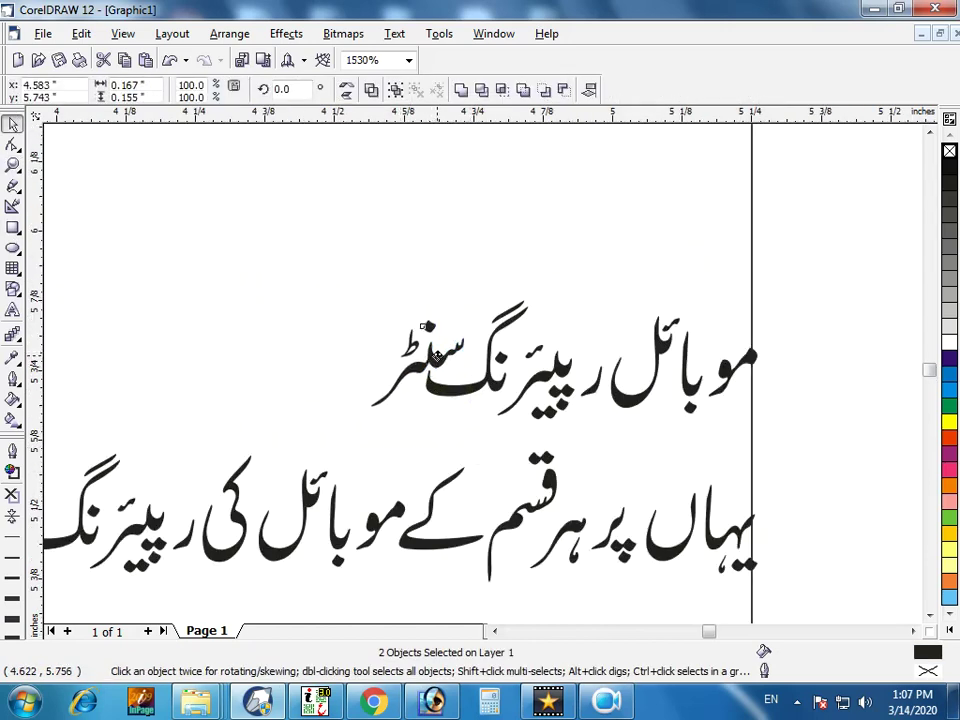
pyautogui.click(330, 280)
pyautogui.moveTo(342, 233); pyautogui.dragTo(562, 440)
pyautogui.moveTo(484, 409); pyautogui.dragTo(499, 394)
pyautogui.press('Escape')
pyautogui.moveTo(321, 251); pyautogui.dragTo(615, 452)
pyautogui.moveTo(588, 393); pyautogui.dragTo(600, 380)
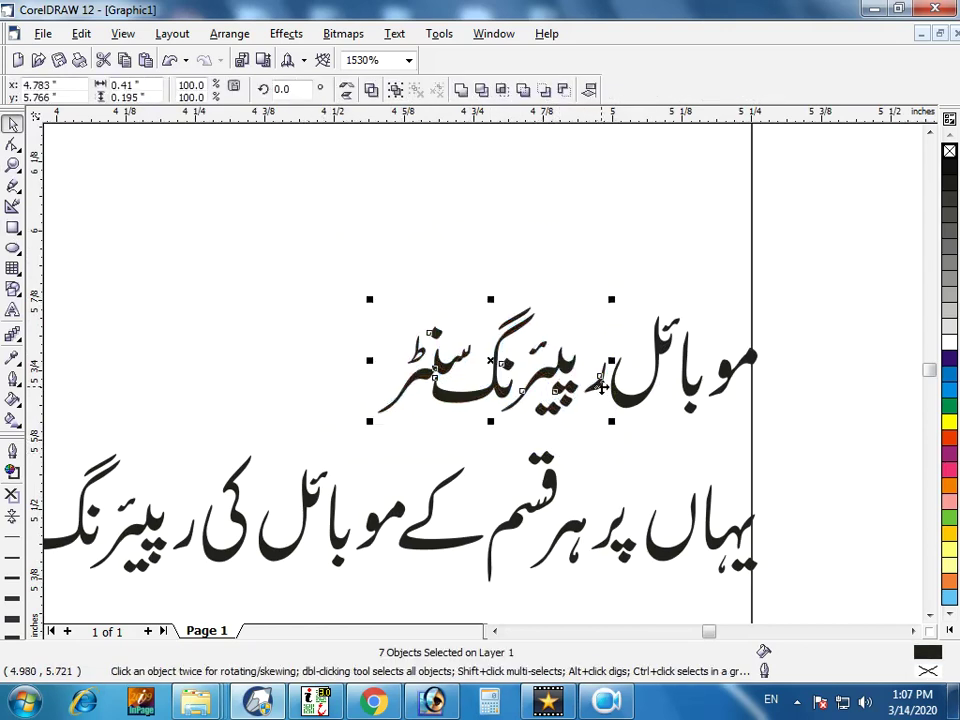
pyautogui.press('Escape')
pyautogui.click(379, 236)
pyautogui.scroll(3, 797, 335)
pyautogui.press('F4')
# Select every piece of the 'Mobile Repairing Centre' title and group them.
pyautogui.press('z')
pyautogui.moveTo(763, 384); pyautogui.dragTo(480, 272)
pyautogui.press('space')
pyautogui.moveTo(782, 285); pyautogui.dragTo(628, 386)
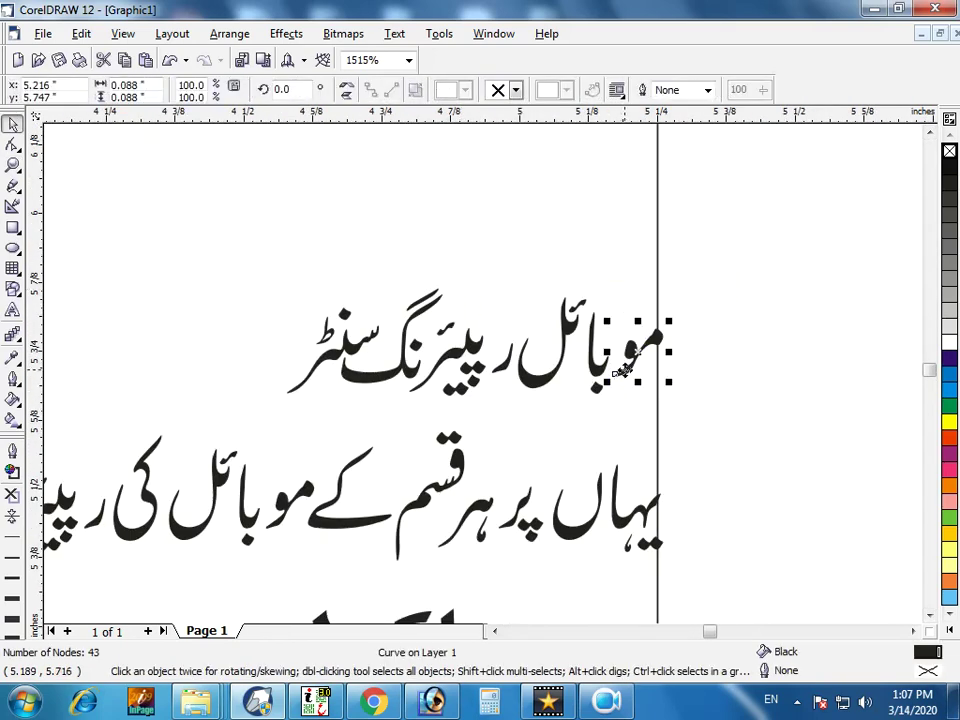
pyautogui.click(725, 326)
pyautogui.moveTo(660, 240); pyautogui.dragTo(163, 430)
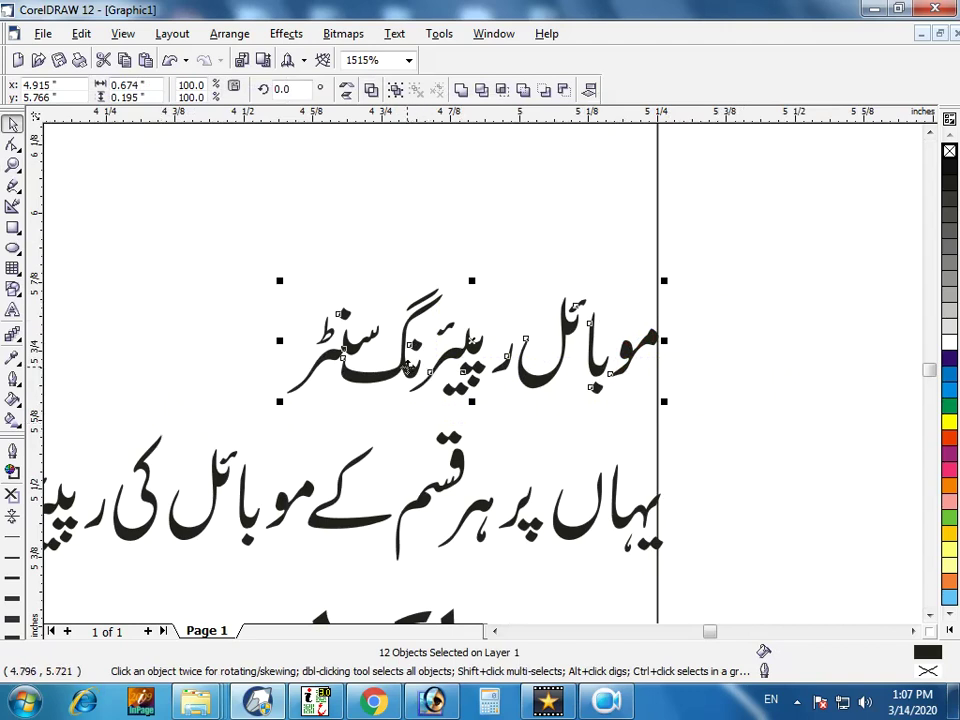
pyautogui.rightClick(316, 367)
pyautogui.click(399, 411)
pyautogui.click(180, 348)
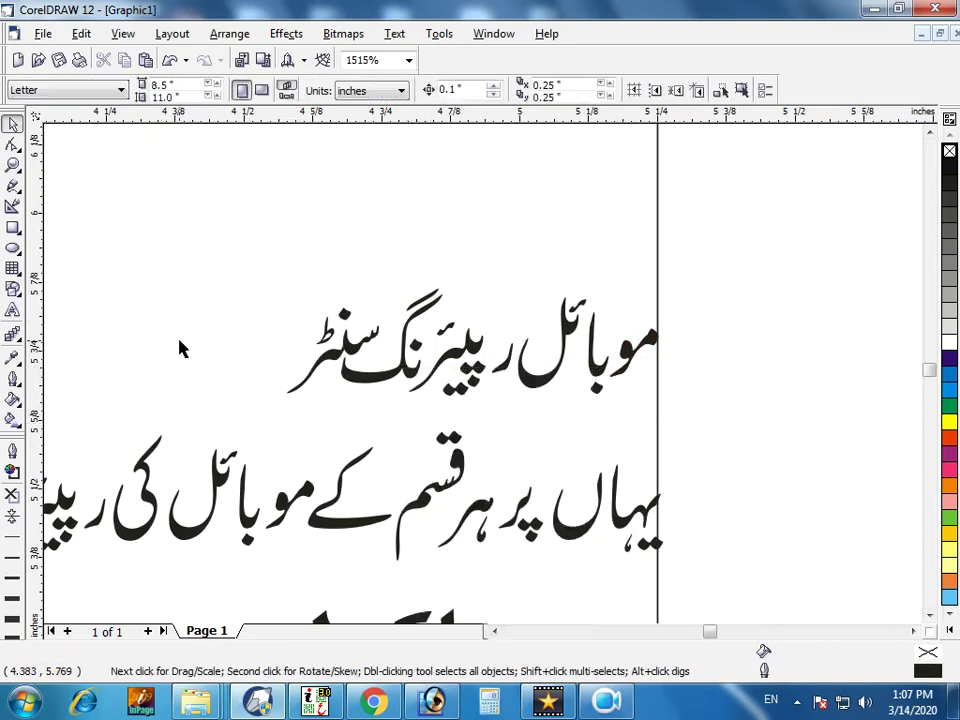
# Move the title group to the top of the card and enlarge it across the width.
pyautogui.moveTo(223, 254); pyautogui.dragTo(737, 425)
pyautogui.hotkey('shift', 'F4')
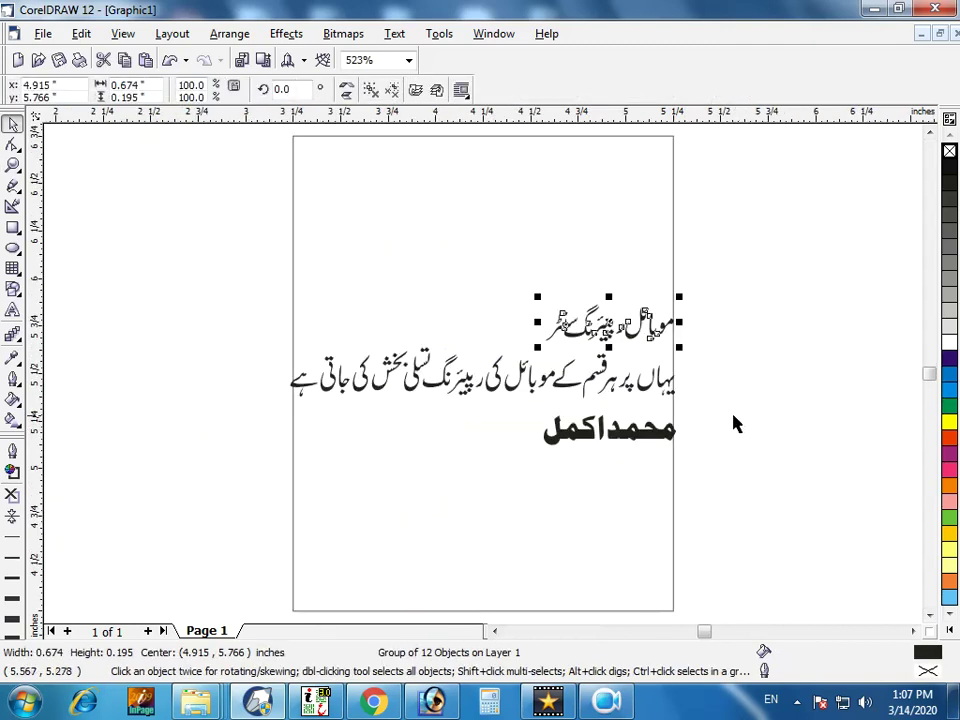
pyautogui.moveTo(622, 340); pyautogui.dragTo(602, 181)
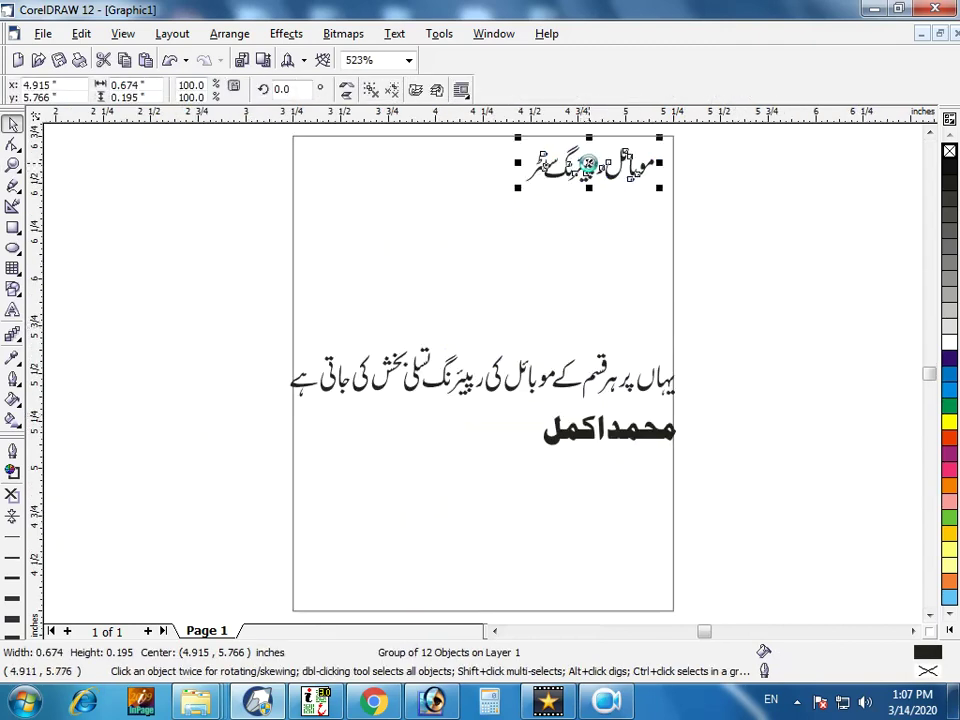
pyautogui.moveTo(517, 188); pyautogui.dragTo(291, 336)
pyautogui.click(703, 300)
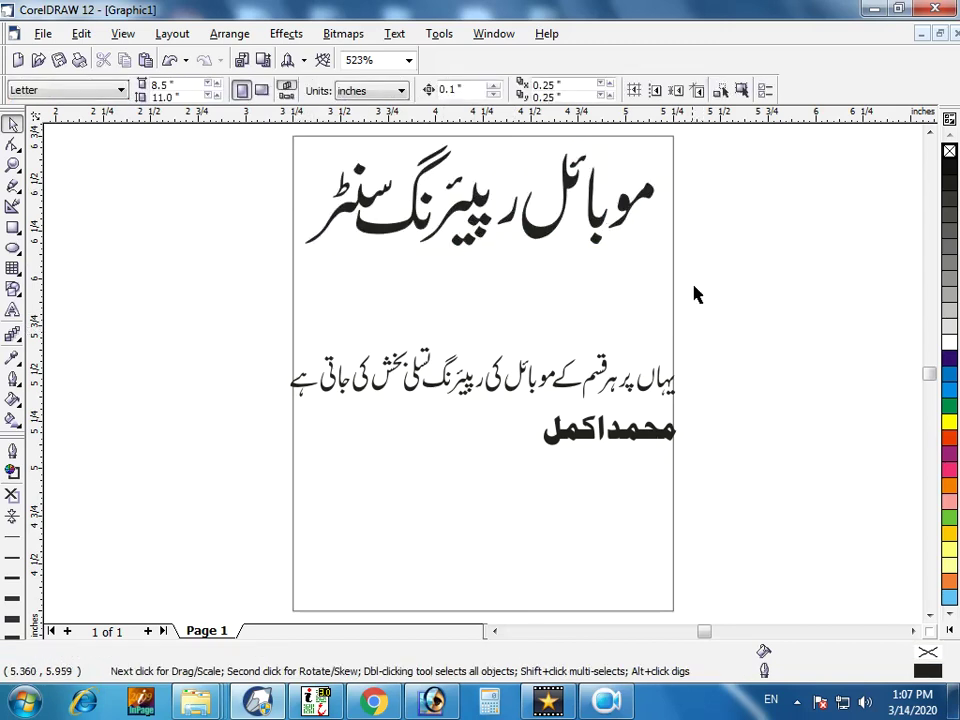
# Try a 2.1 × 2.6 inch frame, undo back to 2.0 × 2.5, then fill and outline it red.
pyautogui.click(674, 275)
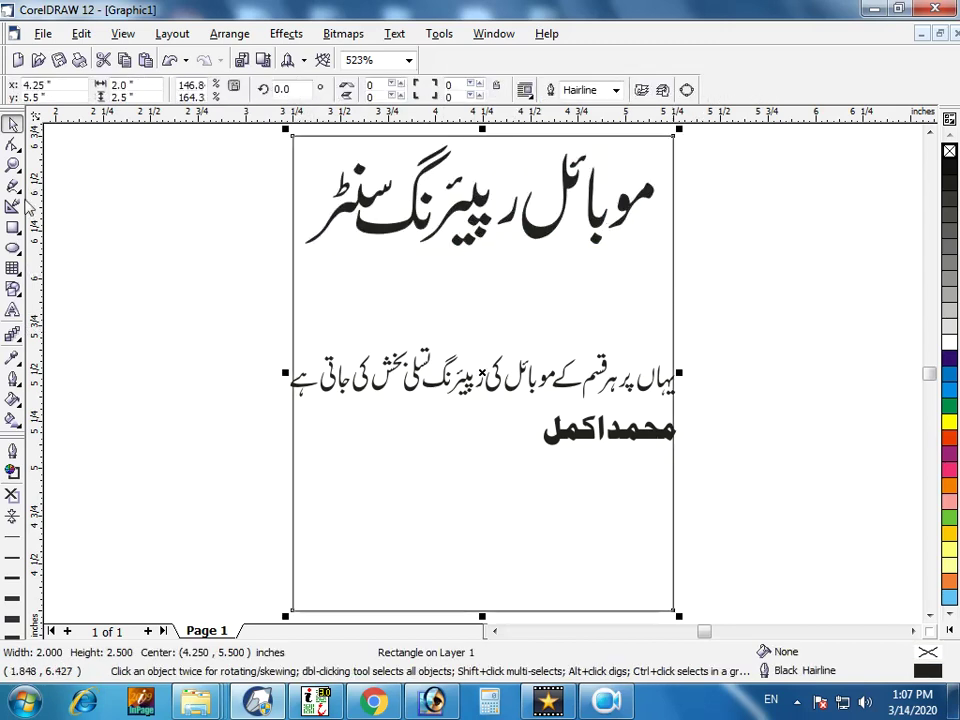
pyautogui.click(104, 86)
pyautogui.press('Return')
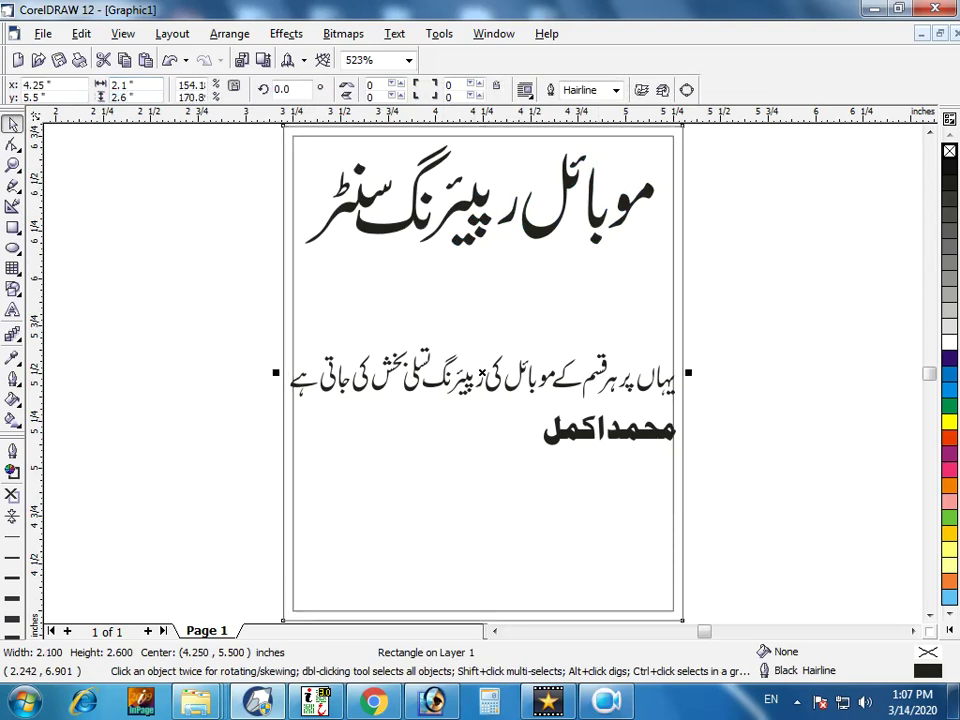
pyautogui.hotkey('ctrl', 'z')
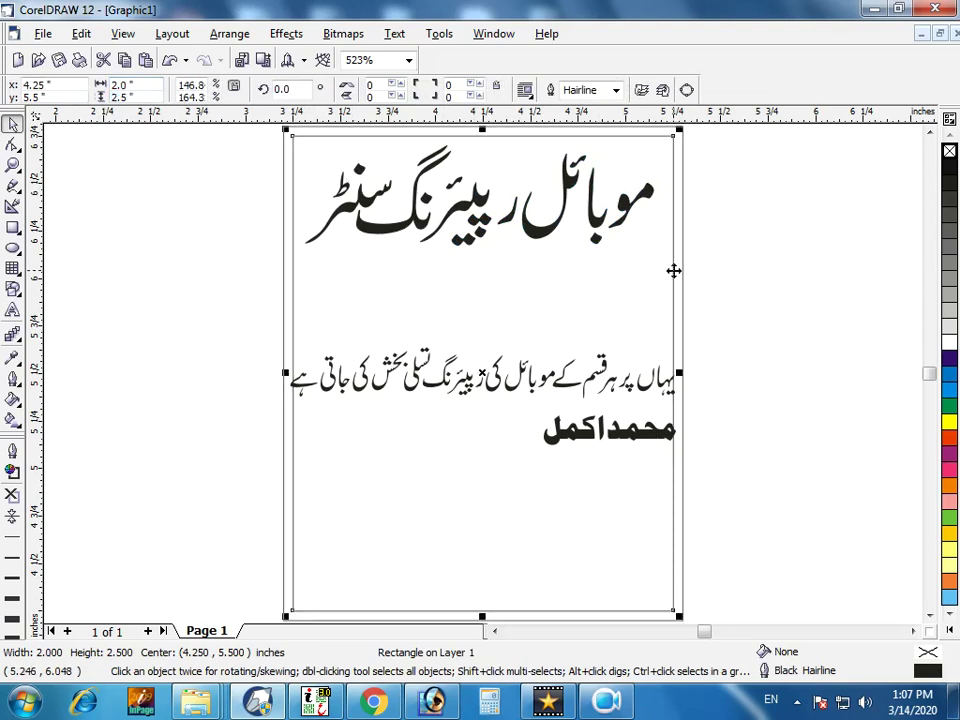
pyautogui.keyDown('shift'); pyautogui.click(627, 197); pyautogui.keyUp('shift')
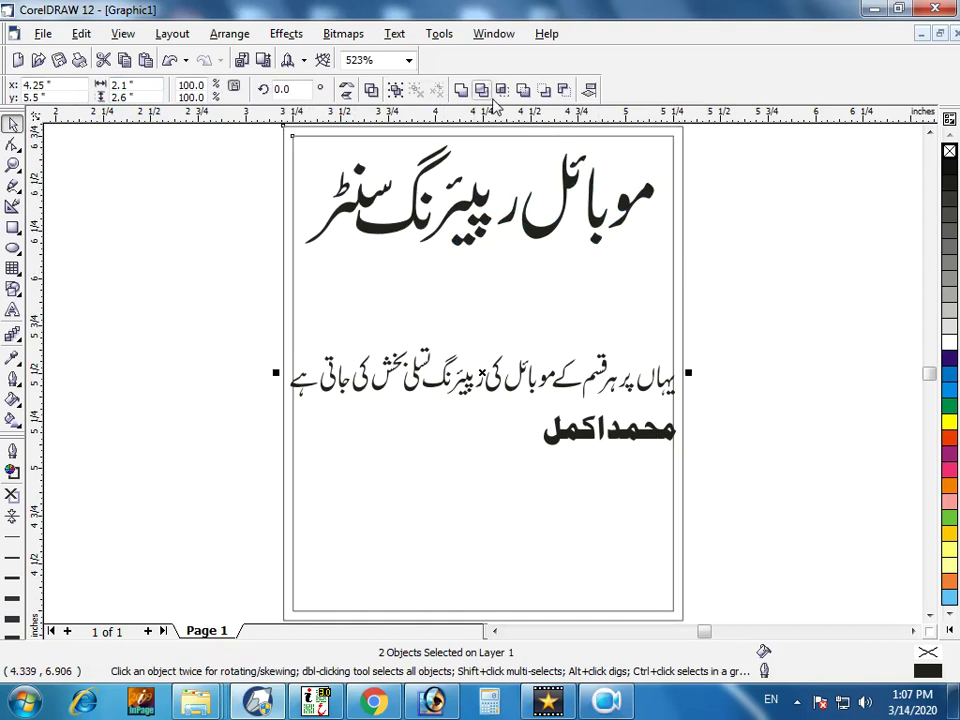
pyautogui.click(686, 210)
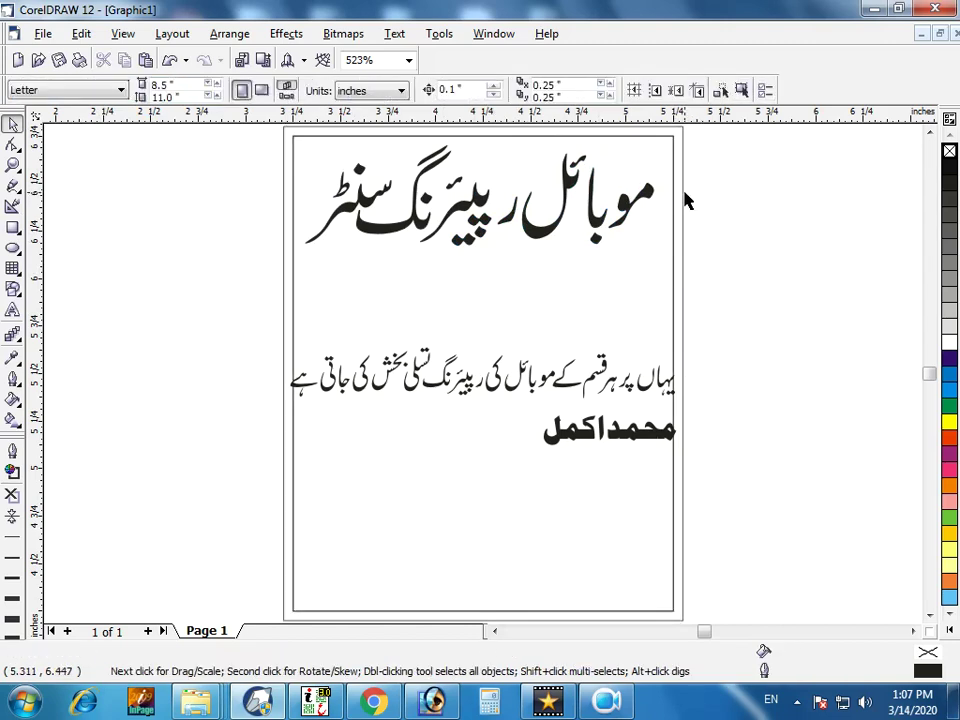
pyautogui.click(684, 198)
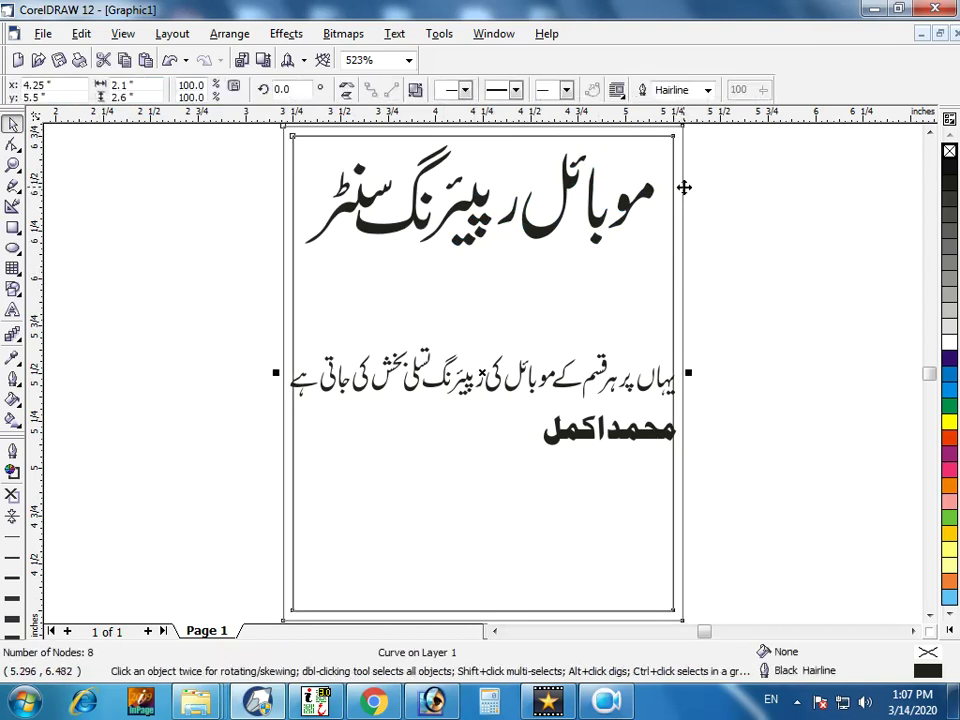
pyautogui.click(948, 444)
pyautogui.rightClick(948, 444)
# Group the name at the card's bottom, enlarge it ~121%, and fit a 2.0 × 0.286 inch strip around it.
pyautogui.scroll(-1, 495, 360)
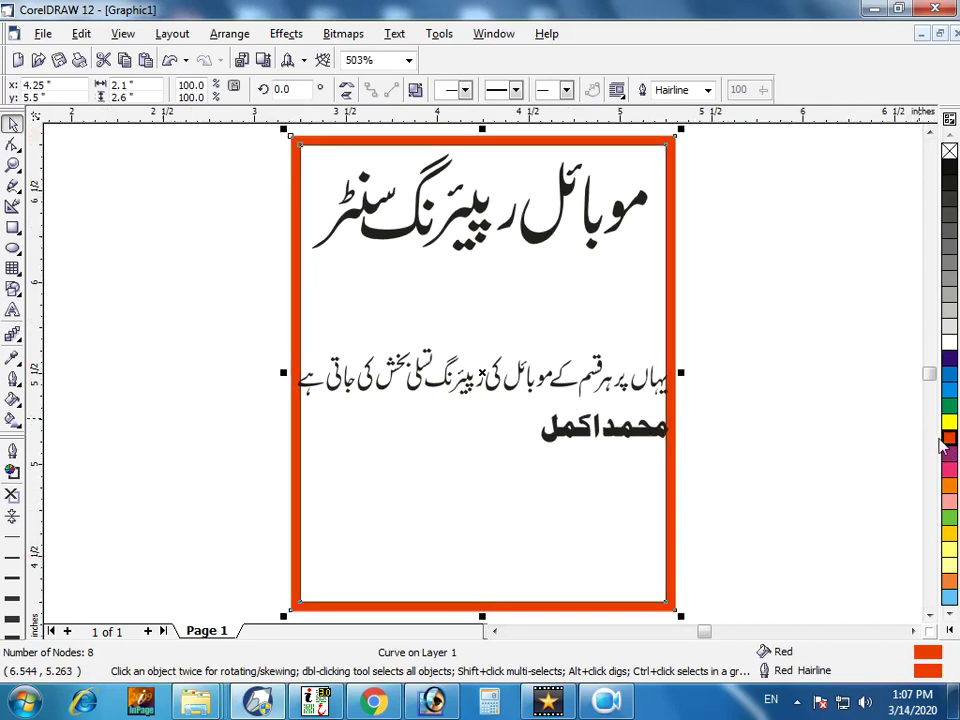
pyautogui.moveTo(745, 410); pyautogui.dragTo(437, 476)
pyautogui.moveTo(625, 434); pyautogui.dragTo(607, 580)
pyautogui.hotkey('ctrl', 'g')
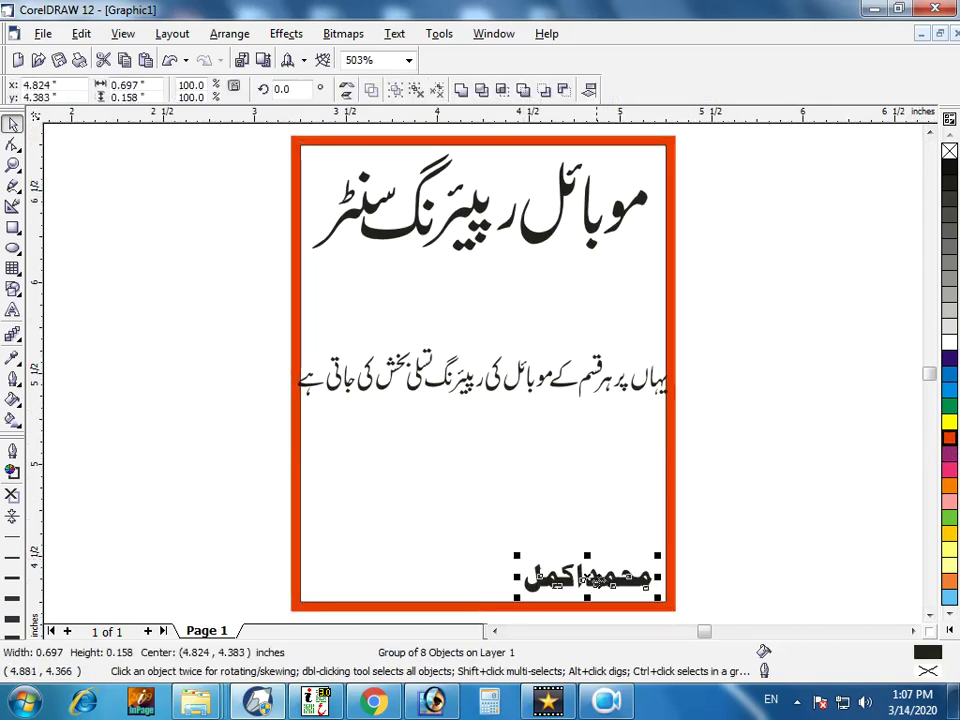
pyautogui.moveTo(517, 557); pyautogui.dragTo(489, 550)
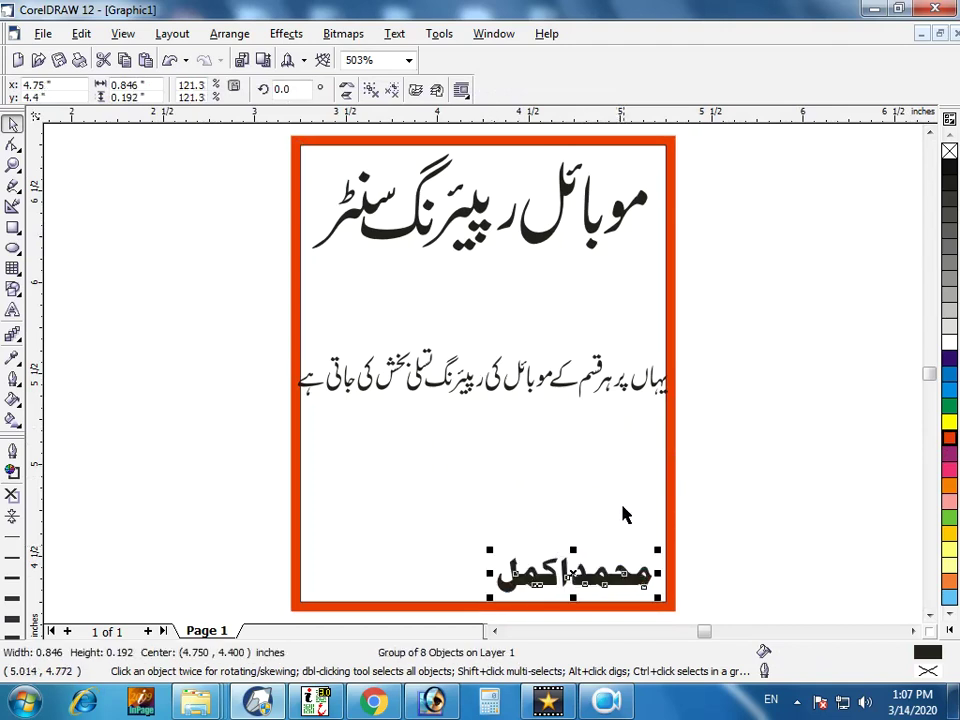
pyautogui.click(668, 514)
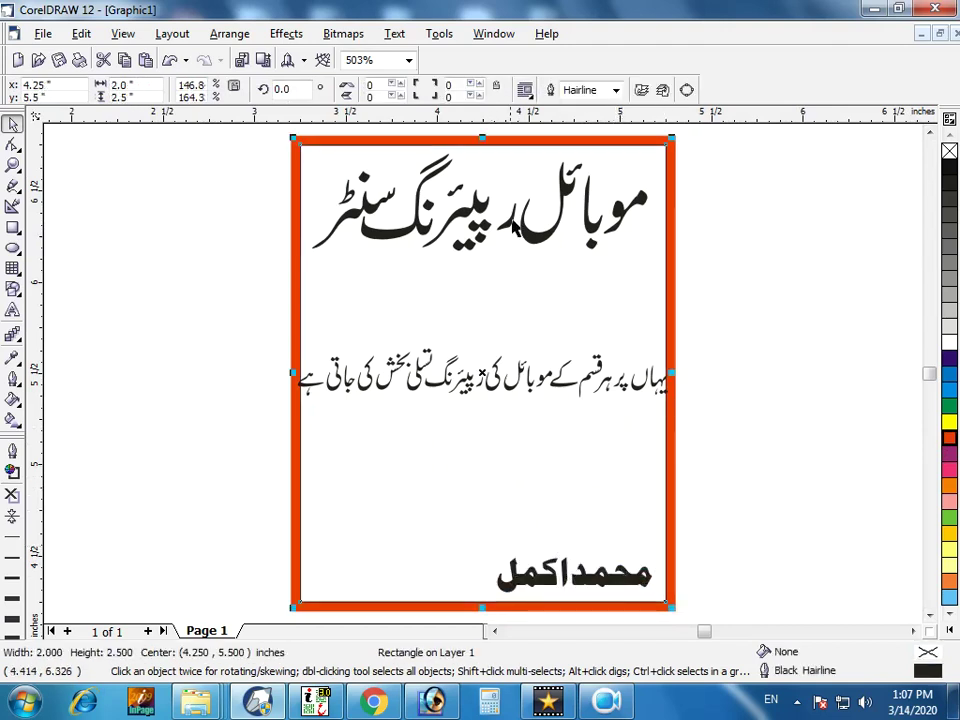
pyautogui.moveTo(484, 143); pyautogui.dragTo(503, 549)
# Nudge the slogan's right-end pieces and the final ے character into place.
pyautogui.click(748, 439)
pyautogui.press('F2')
pyautogui.moveTo(765, 273); pyautogui.dragTo(361, 394)
pyautogui.moveTo(643, 462); pyautogui.dragTo(642, 460)
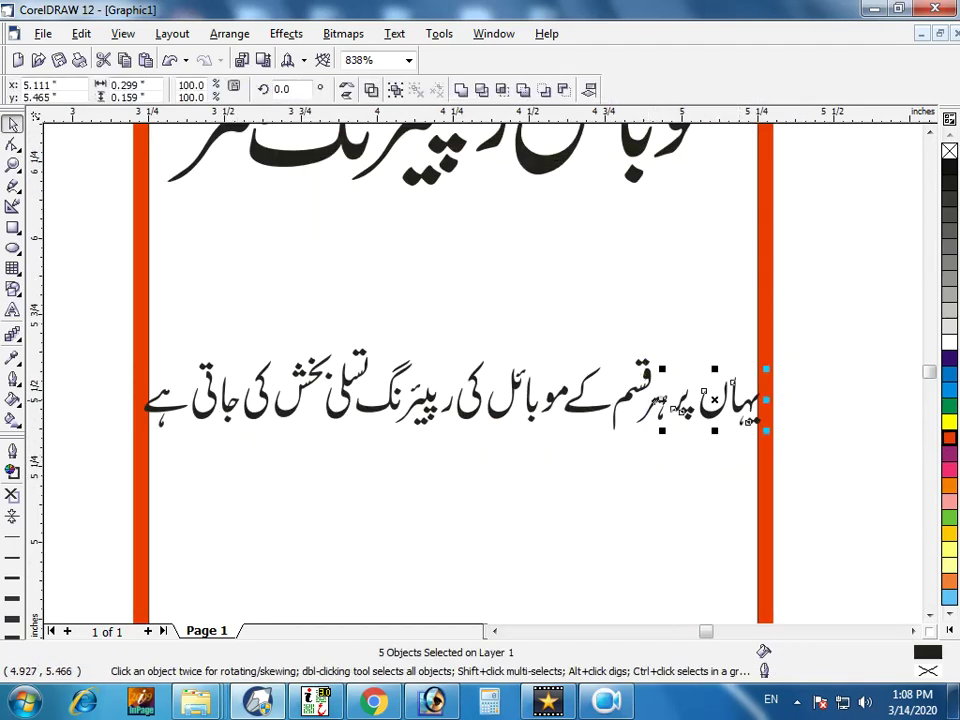
pyautogui.moveTo(657, 412); pyautogui.dragTo(668, 408)
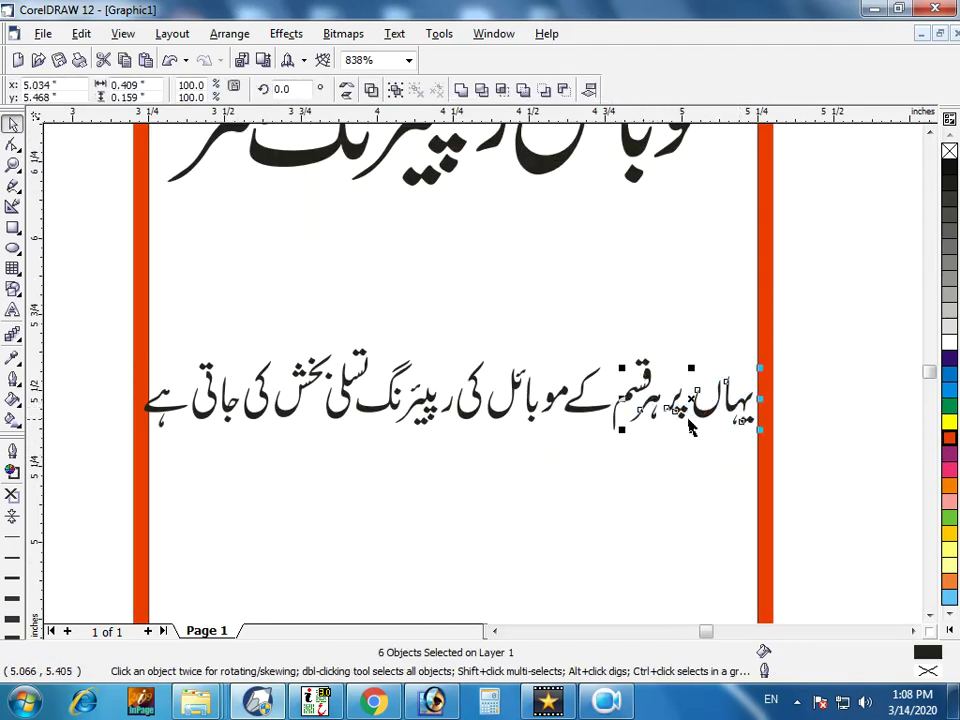
pyautogui.click(826, 374)
pyautogui.moveTo(825, 315); pyautogui.dragTo(189, 446)
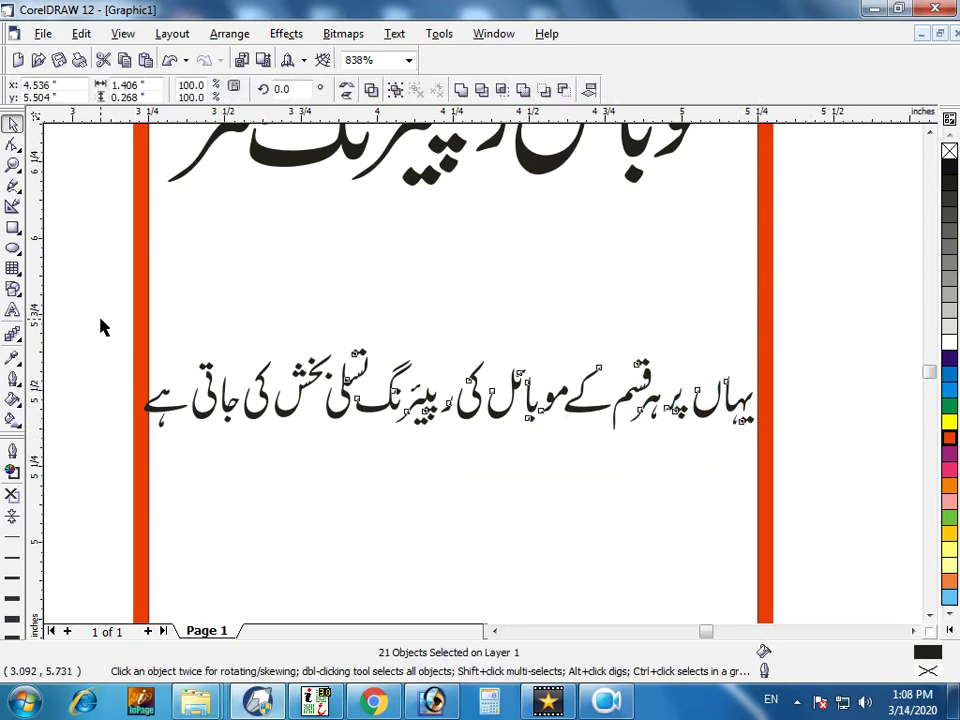
pyautogui.press('z')
pyautogui.moveTo(122, 278); pyautogui.dragTo(397, 396)
pyautogui.moveTo(315, 358); pyautogui.dragTo(397, 396)
pyautogui.press('space')
pyautogui.moveTo(130, 410); pyautogui.dragTo(140, 402)
# Move the slogan's right half above the rest to form the first line.
pyautogui.press('F3')
pyautogui.moveTo(82, 296); pyautogui.dragTo(414, 458)
pyautogui.press('z')
pyautogui.moveTo(208, 296); pyautogui.dragTo(522, 468)
pyautogui.press('space')
pyautogui.press('F3')
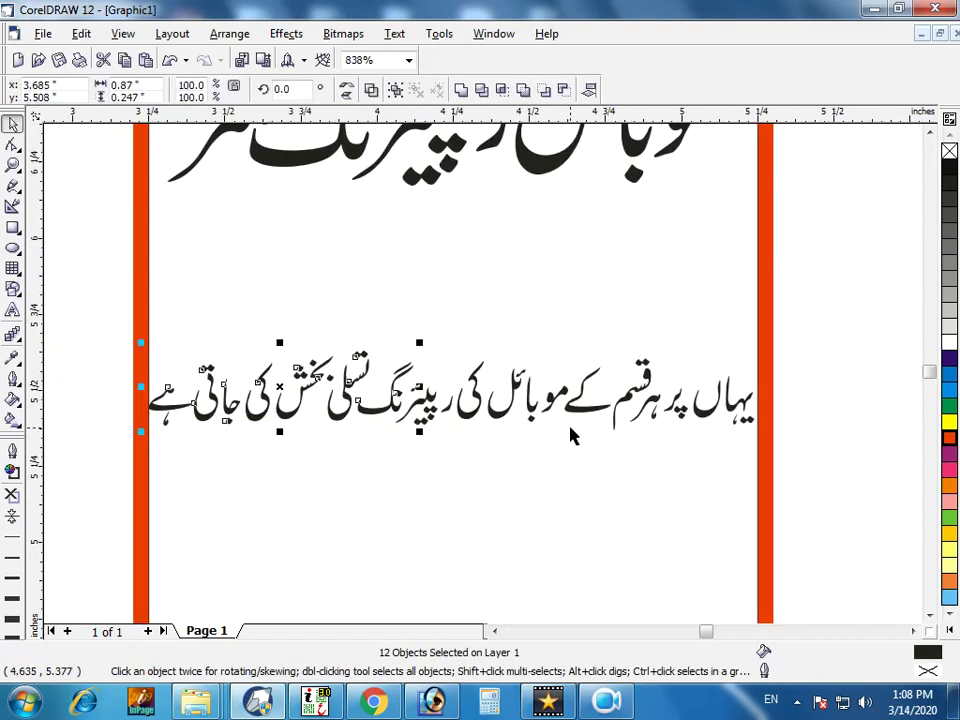
pyautogui.click(840, 304)
pyautogui.moveTo(778, 298); pyautogui.dragTo(452, 446)
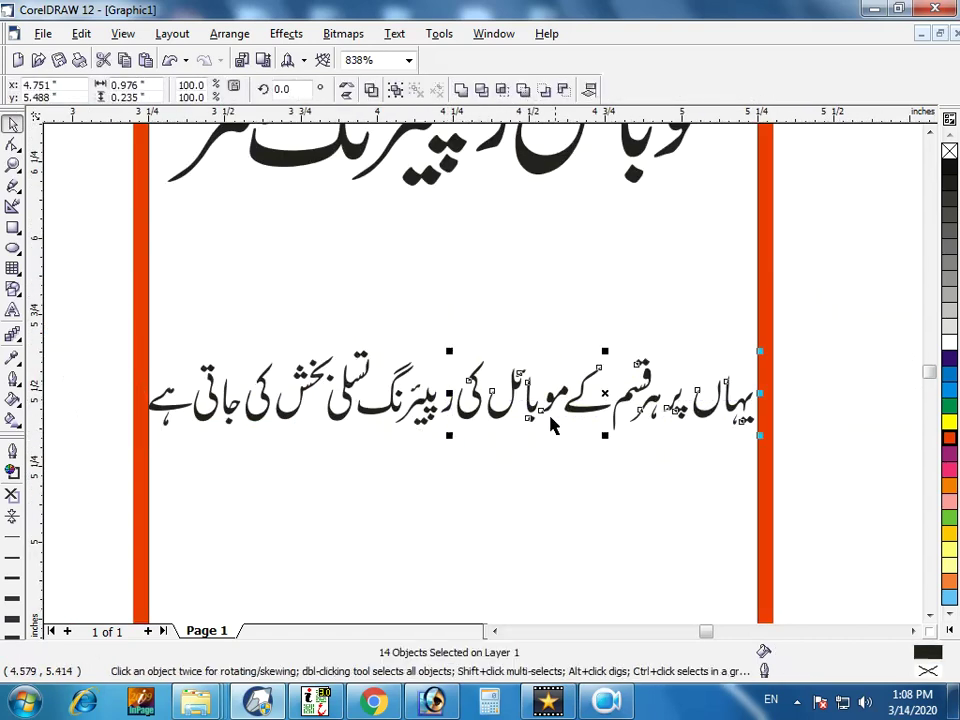
pyautogui.moveTo(605, 395); pyautogui.dragTo(300, 317)
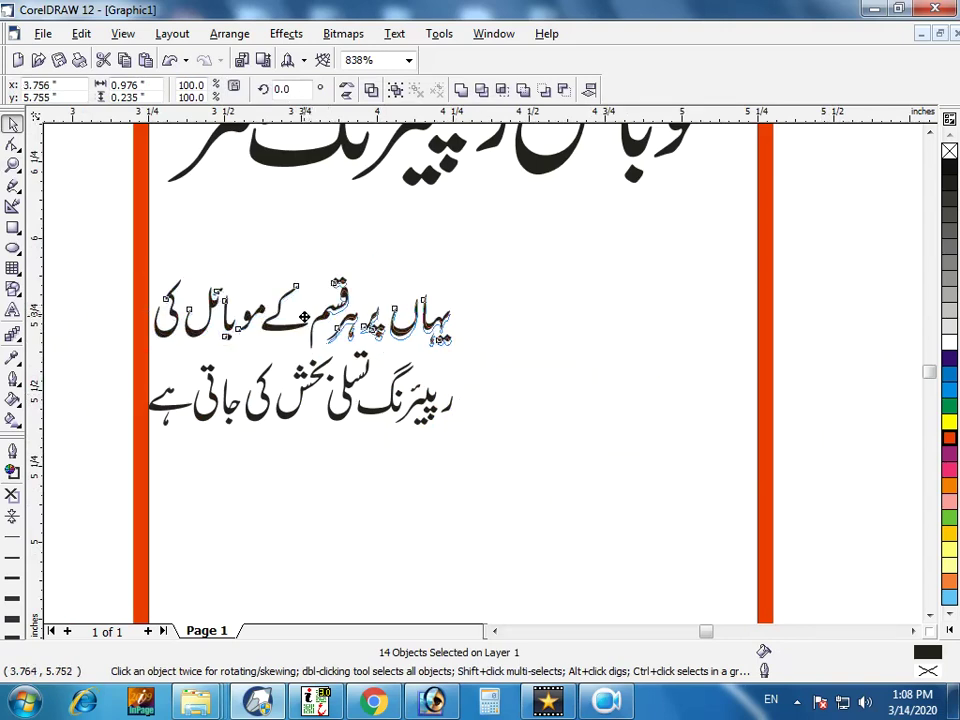
# Move the two-line slogan up beneath the title and enlarge it from a corner.
pyautogui.moveTo(96, 251); pyautogui.dragTo(531, 446)
pyautogui.moveTo(426, 397); pyautogui.dragTo(678, 322)
pyautogui.moveTo(394, 361); pyautogui.dragTo(227, 482)
pyautogui.scroll(-2, 227, 482)
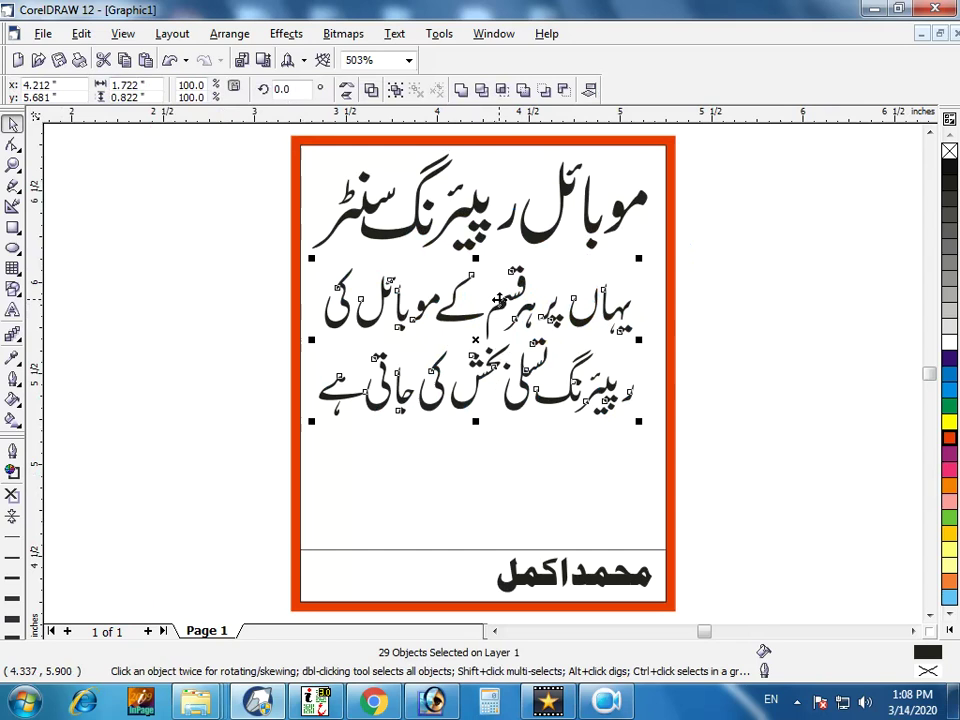
# Draw an ellipse over the slogan, widen it past the card's left edge and squash it vertically.
pyautogui.click(161, 352)
pyautogui.click(12, 248)
pyautogui.moveTo(206, 258)
pyautogui.mouseDown()
pyautogui.moveTo(739, 390)
pyautogui.moveTo(750, 461)
pyautogui.moveTo(812, 448)
pyautogui.moveTo(808, 436)
pyautogui.mouseUp()
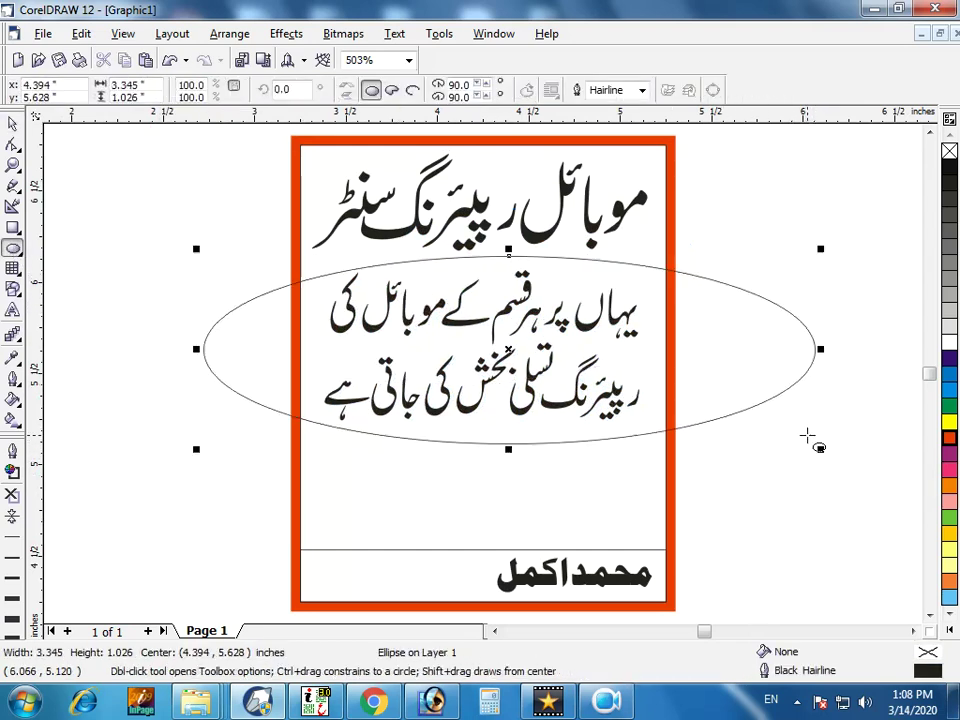
pyautogui.press('space')
pyautogui.moveTo(203, 349); pyautogui.dragTo(148, 349)
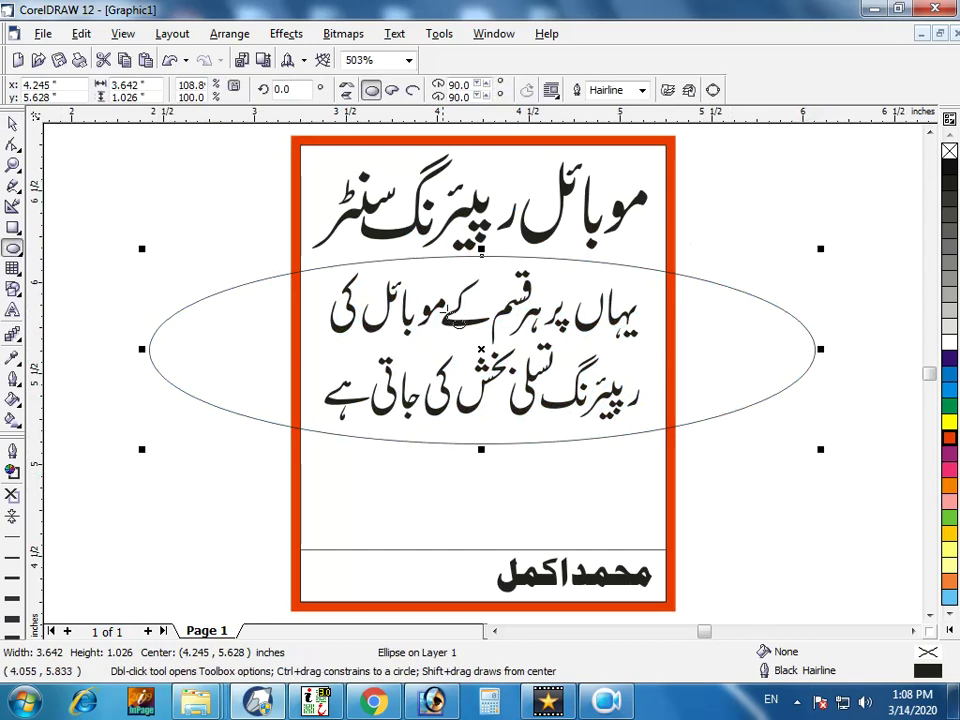
pyautogui.keyDown('shift'); pyautogui.click(300, 308); pyautogui.keyUp('shift')
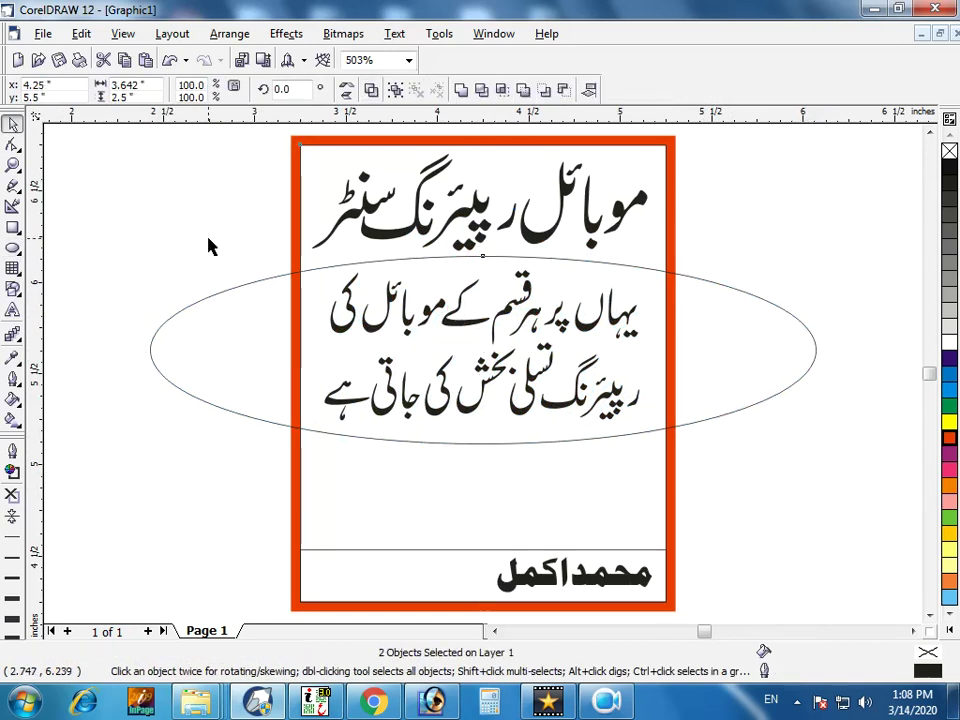
pyautogui.click(214, 272)
pyautogui.click(486, 445)
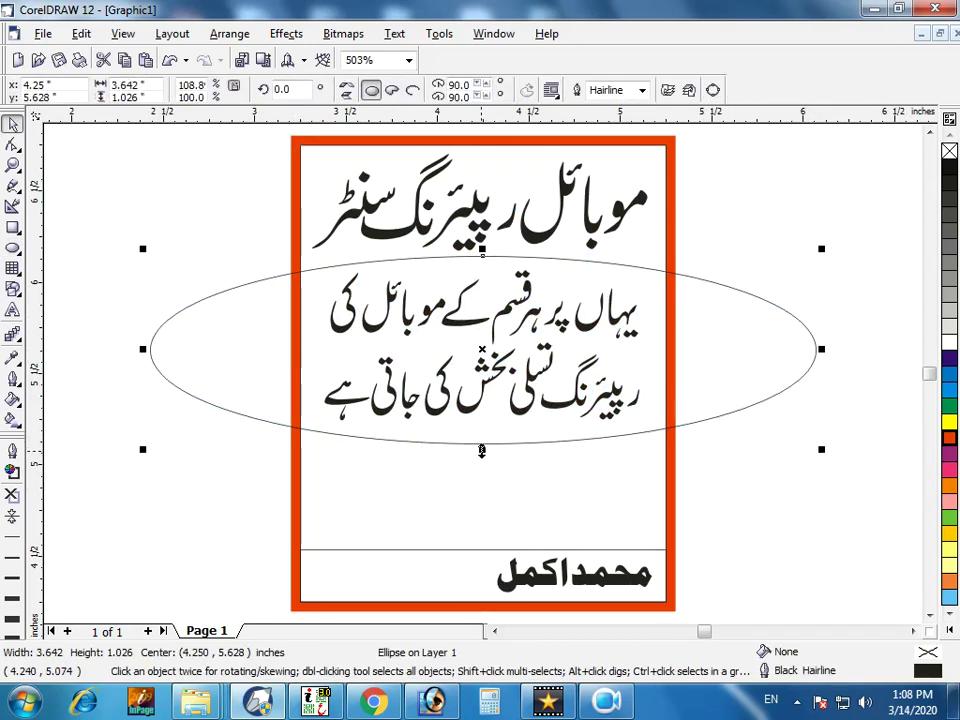
pyautogui.moveTo(481, 447); pyautogui.dragTo(480, 443)
# Intersect the ellipse with the frame, delete the original, and adjust the remaining curves' height.
pyautogui.keyDown('shift'); pyautogui.click(550, 144); pyautogui.keyUp('shift')
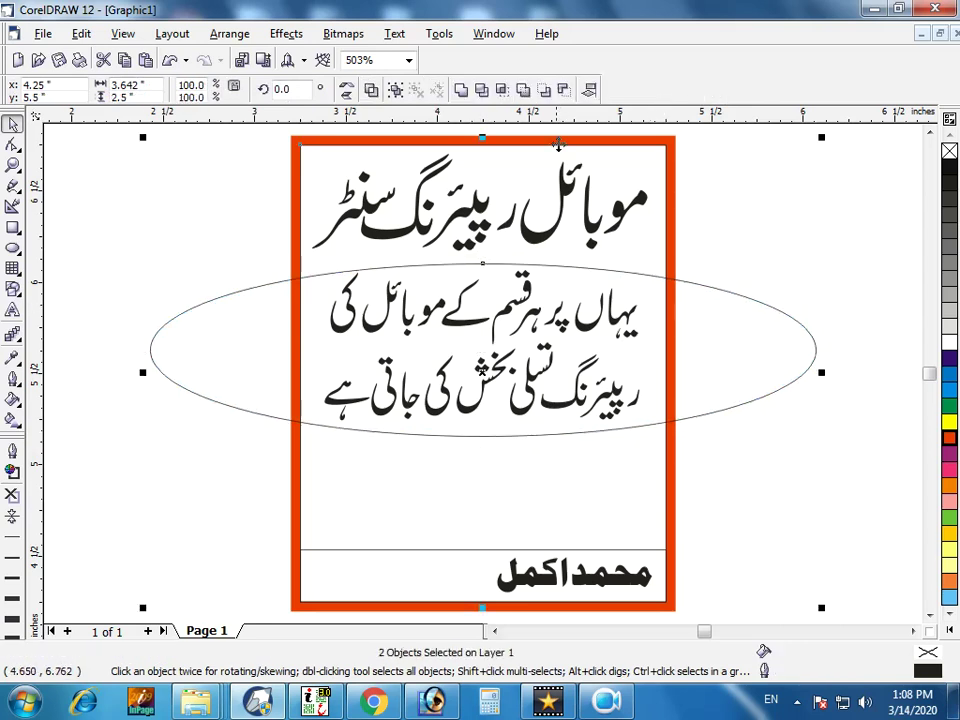
pyautogui.click(497, 92)
pyautogui.click(718, 289)
pyautogui.press('Delete')
pyautogui.click(655, 276)
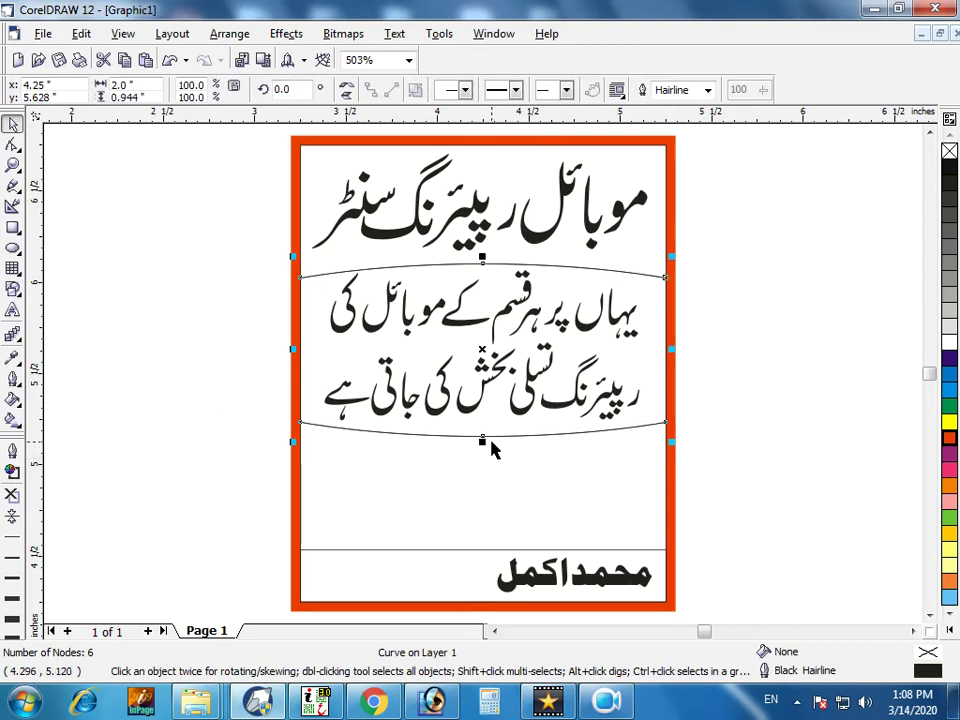
pyautogui.moveTo(482, 441); pyautogui.dragTo(470, 434)
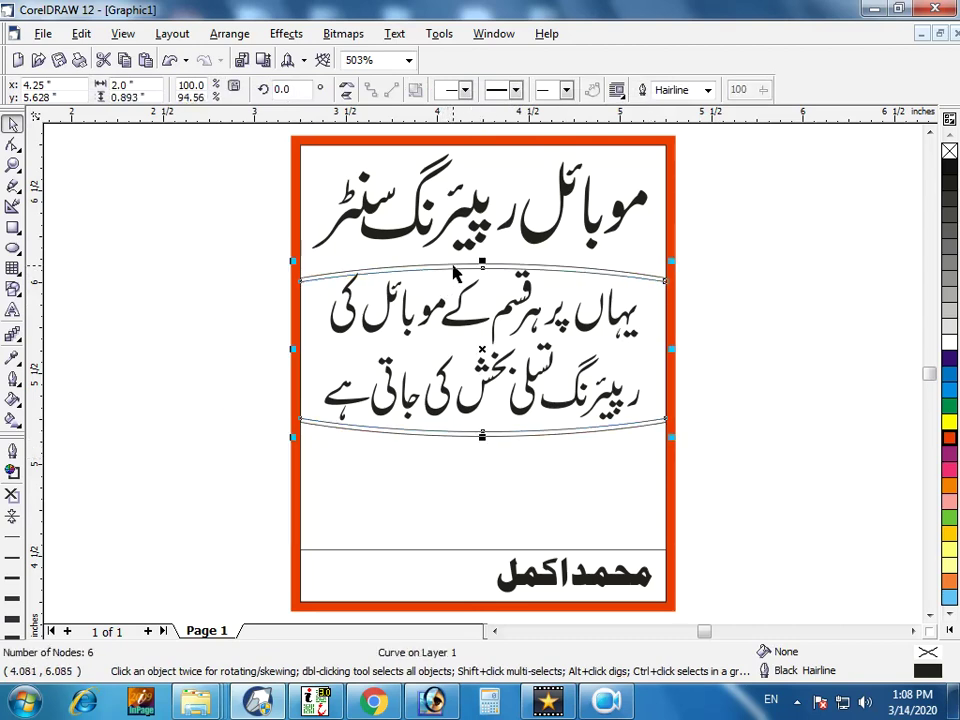
pyautogui.keyDown('shift'); pyautogui.click(472, 271); pyautogui.keyUp('shift')
pyautogui.moveTo(482, 258); pyautogui.dragTo(482, 255)
# Select the two-line slogan's text pieces and group them into one 29-object group.
pyautogui.click(778, 410)
pyautogui.click(436, 412)
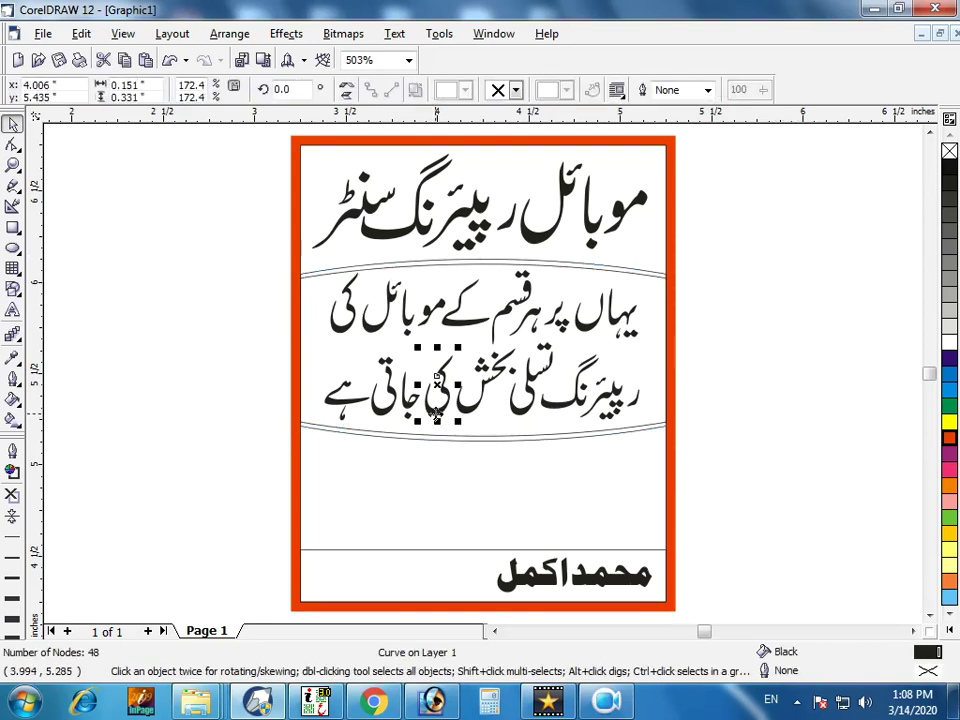
pyautogui.moveTo(231, 236); pyautogui.dragTo(680, 462)
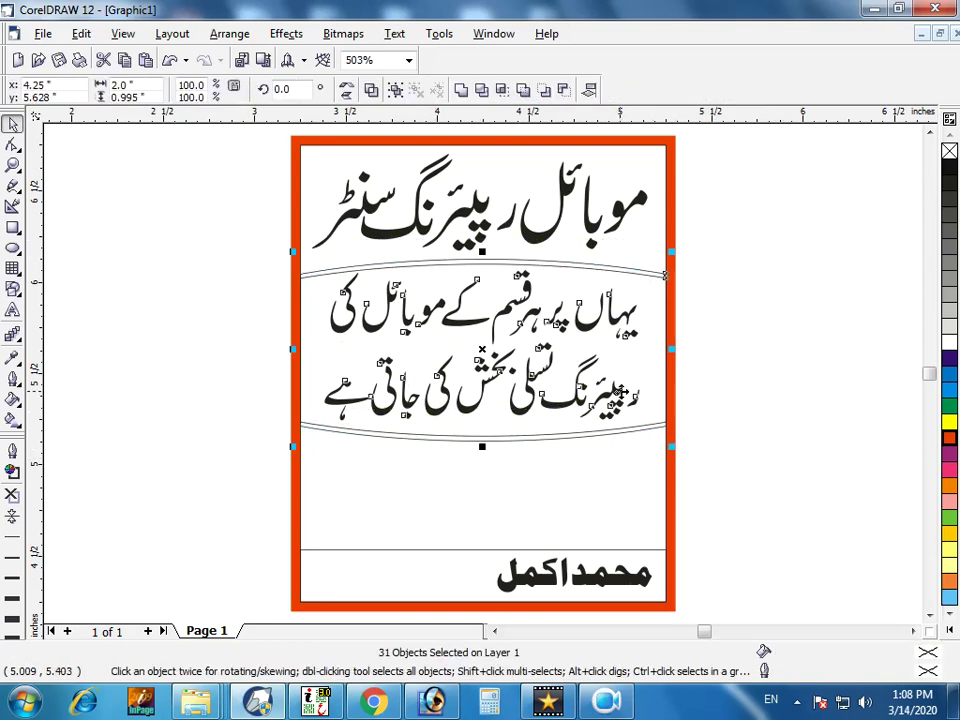
pyautogui.moveTo(240, 251); pyautogui.dragTo(652, 468)
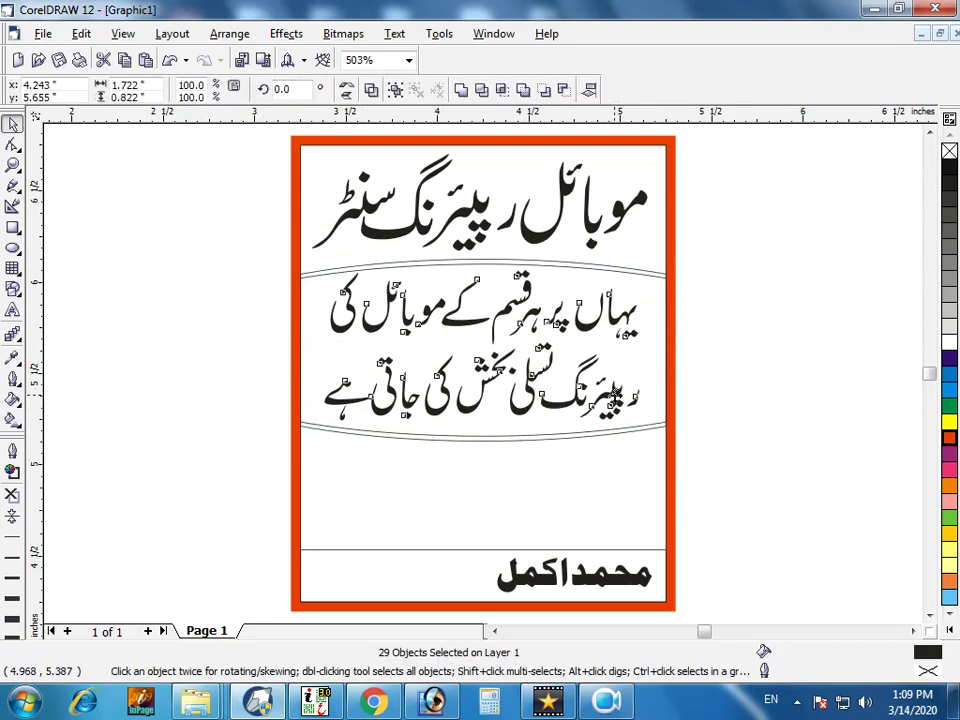
pyautogui.hotkey('ctrl', 'g')
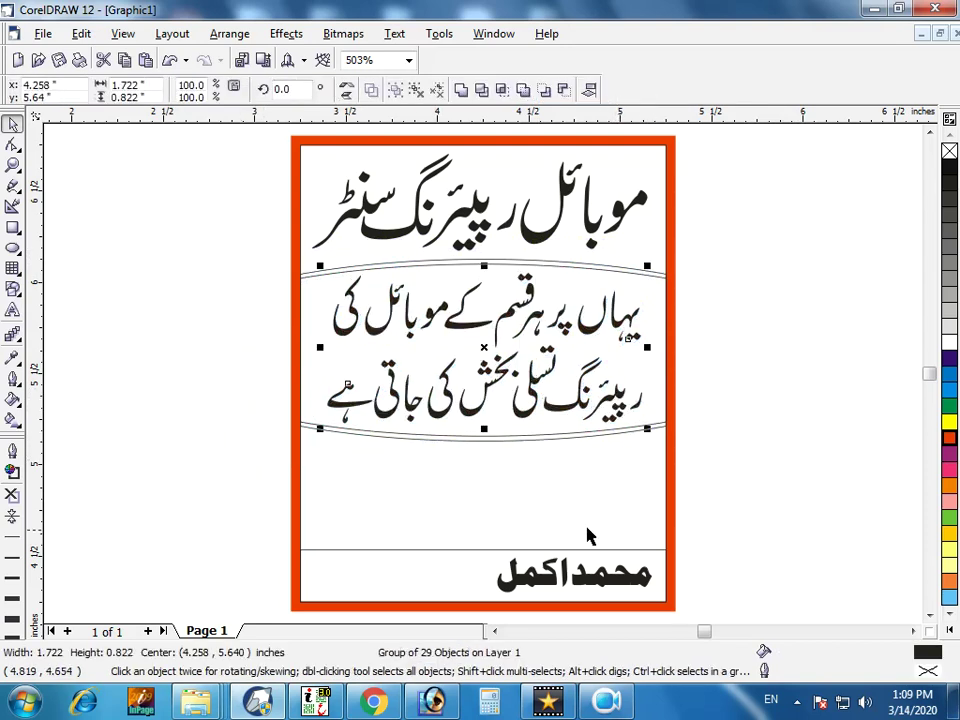
pyautogui.click(598, 523)
pyautogui.scroll(-1, 598, 523)
pyautogui.scroll(1, 566, 515)
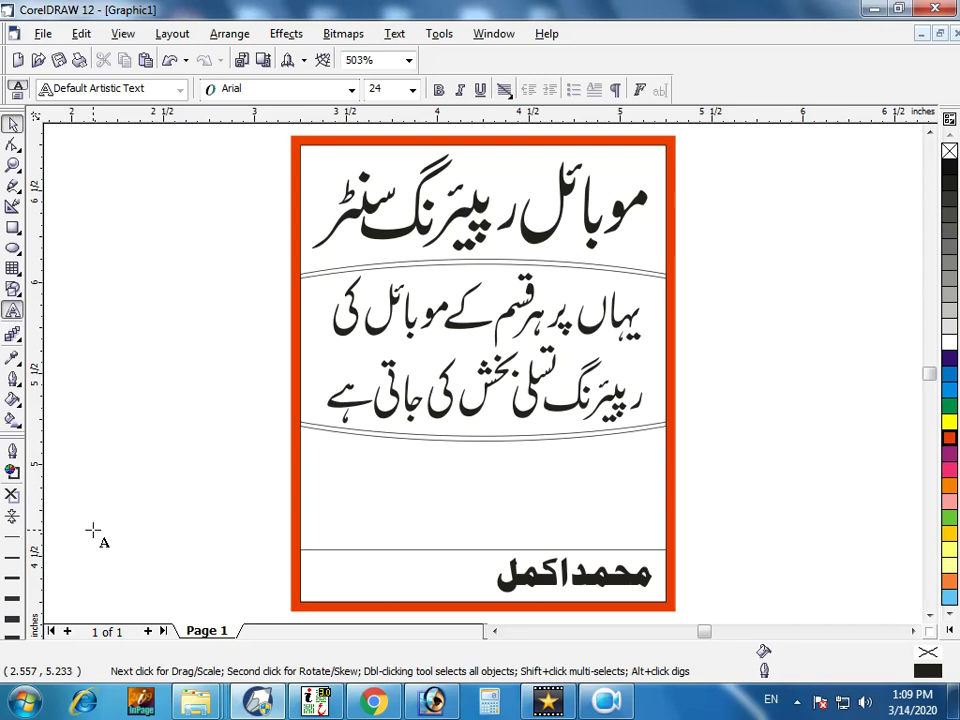
# Type the shop's phone number beside the card and set it in Impact.
pyautogui.click(92, 530)
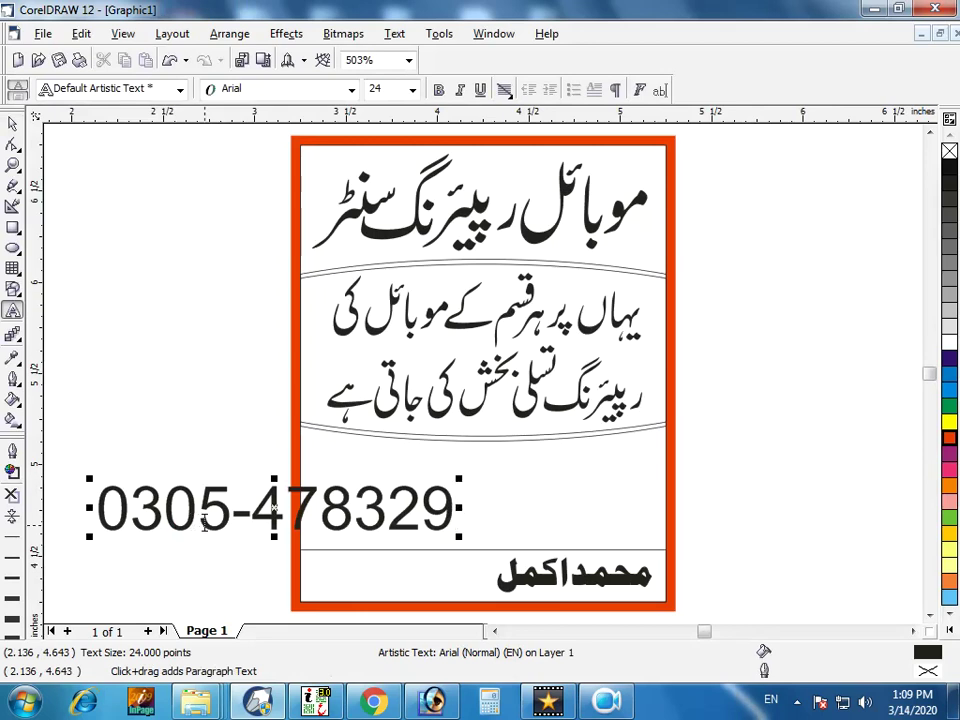
pyautogui.write('6')
pyautogui.click(12, 123)
pyautogui.click(265, 89)
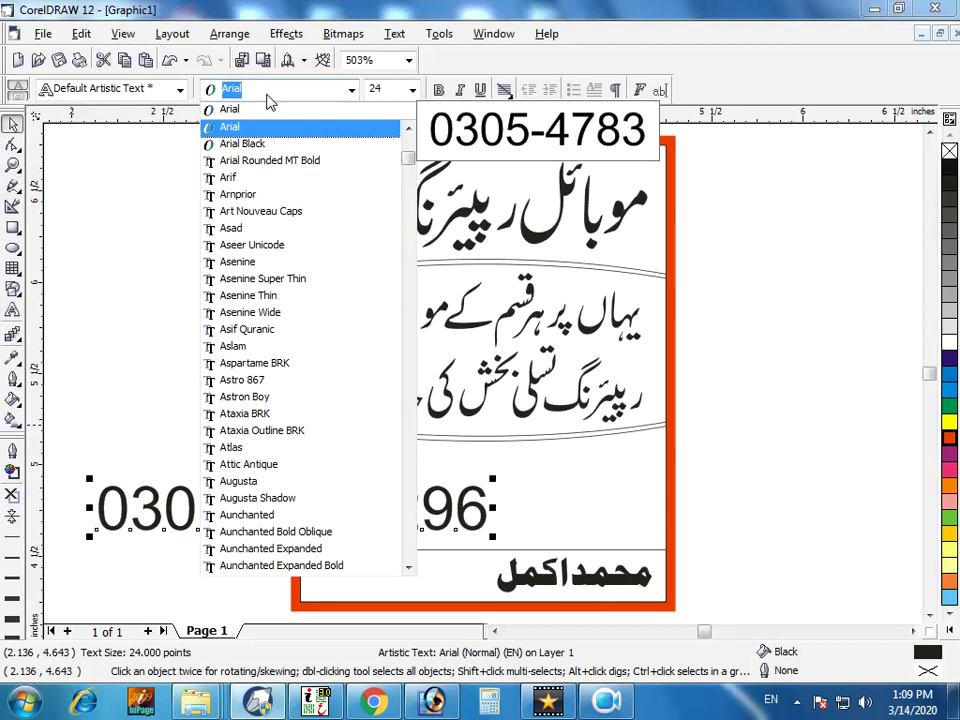
pyautogui.write('Impact')
pyautogui.press('Return')
# Scale the phone number to about 12.22 pt and place it in the bottom strip beside the name.
pyautogui.moveTo(473, 543); pyautogui.dragTo(437, 575)
pyautogui.moveTo(315, 562); pyautogui.dragTo(299, 556)
pyautogui.moveTo(488, 594); pyautogui.dragTo(494, 594)
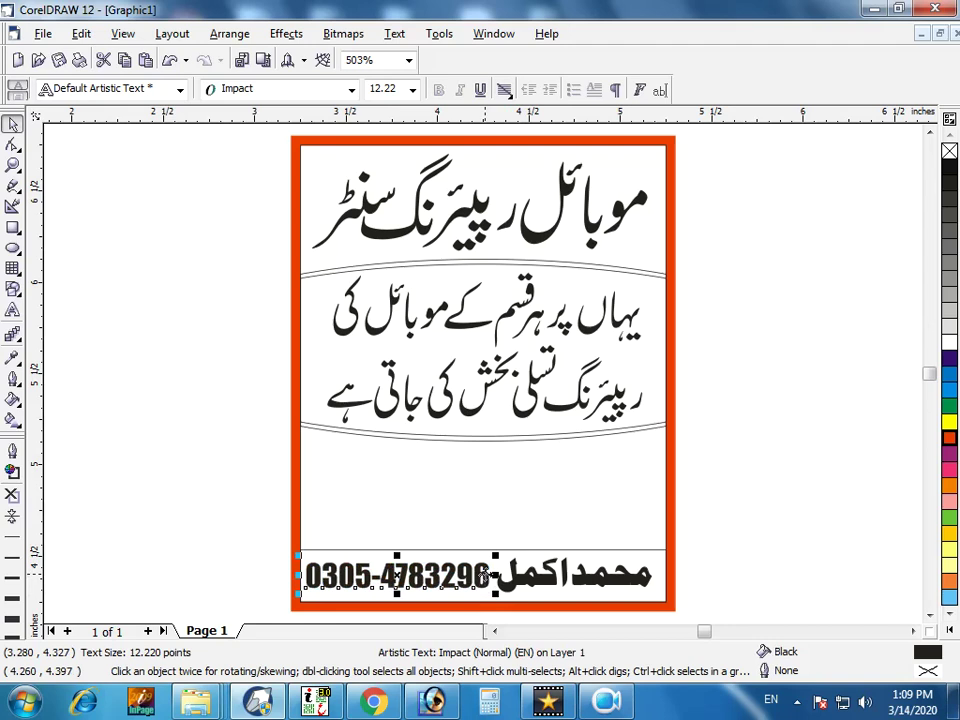
pyautogui.click(588, 549)
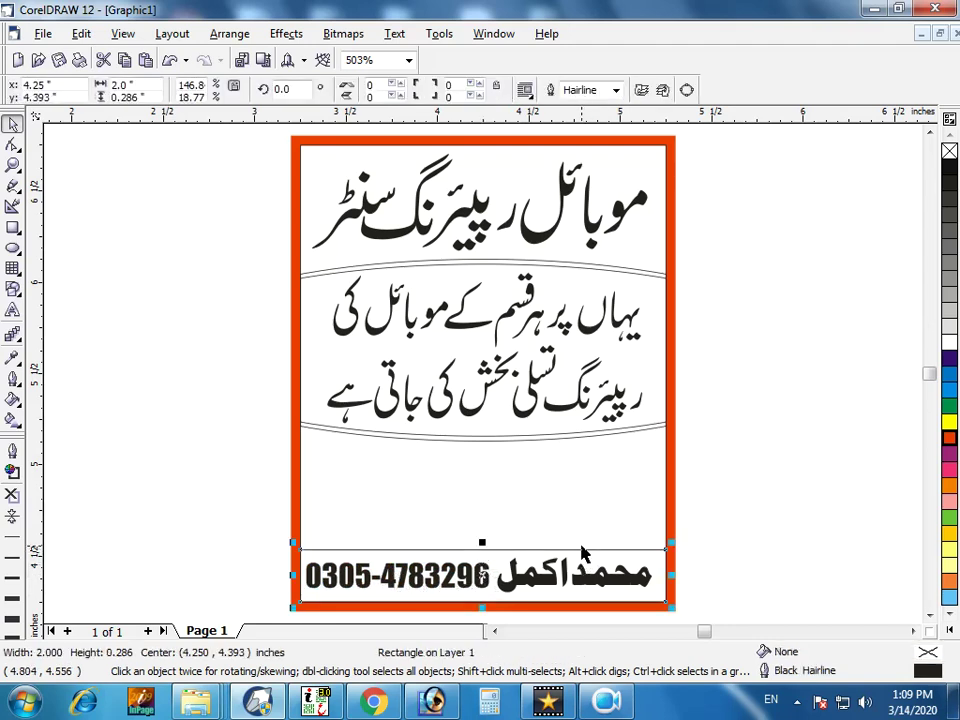
# Flatten the strip into a thin line with a red fill and red outline.
pyautogui.moveTo(483, 607); pyautogui.dragTo(492, 555)
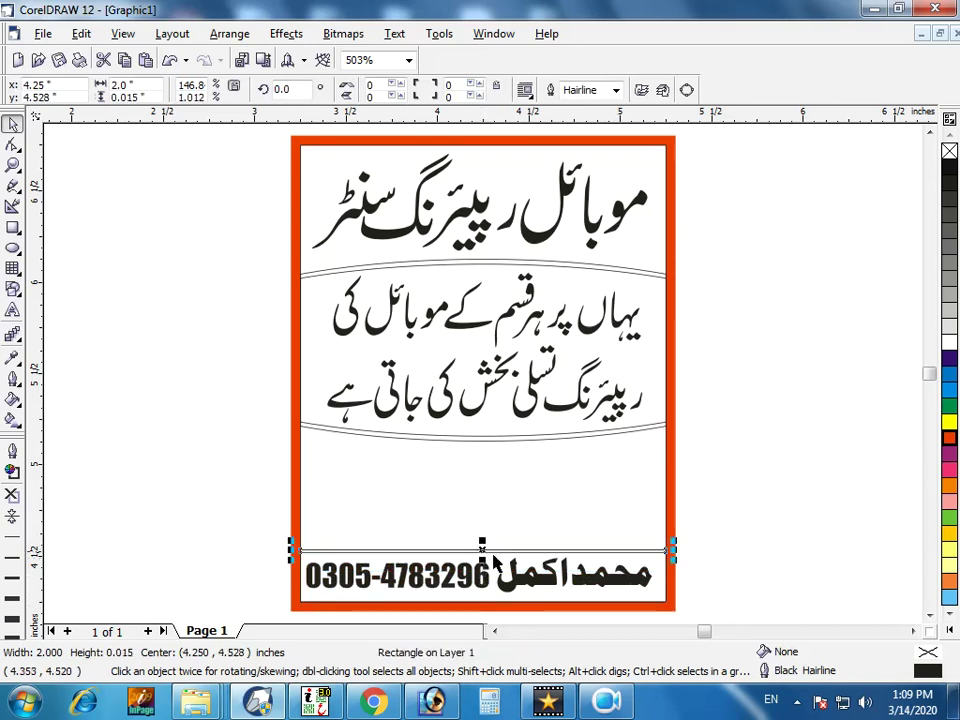
pyautogui.click(950, 437)
pyautogui.rightClick(950, 437)
# Shift the phone number and Urdu name slightly right in the bottom bar, widening the number a little.
pyautogui.press('z')
pyautogui.click(474, 560)
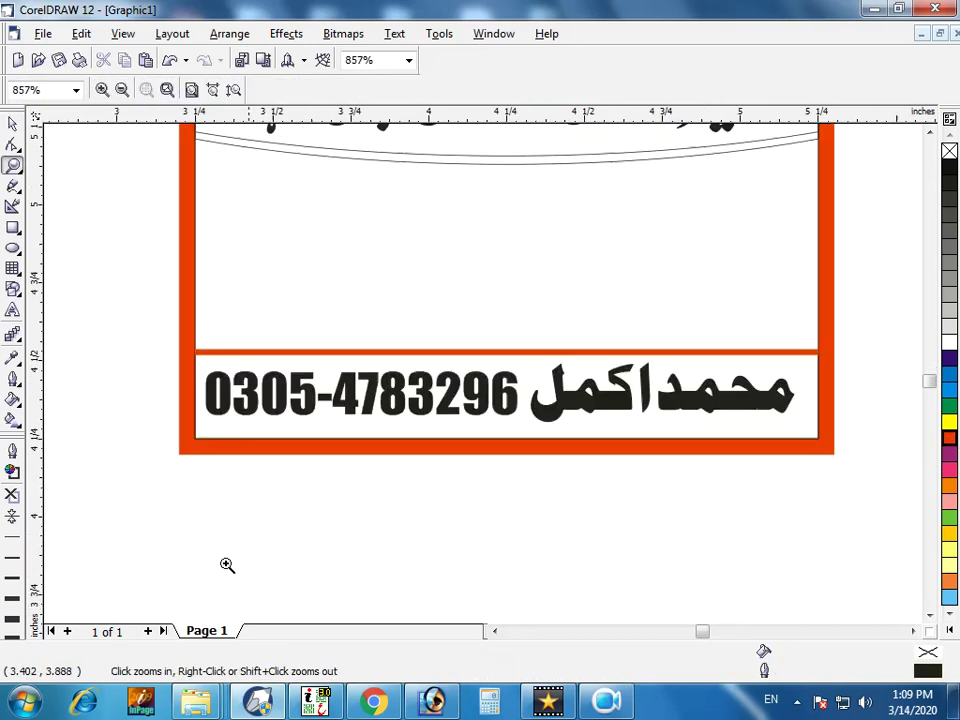
pyautogui.press('space')
pyautogui.moveTo(516, 410); pyautogui.dragTo(521, 412)
pyautogui.keyDown('shift'); pyautogui.click(576, 398); pyautogui.keyUp('shift')
pyautogui.moveTo(586, 399); pyautogui.dragTo(596, 402)
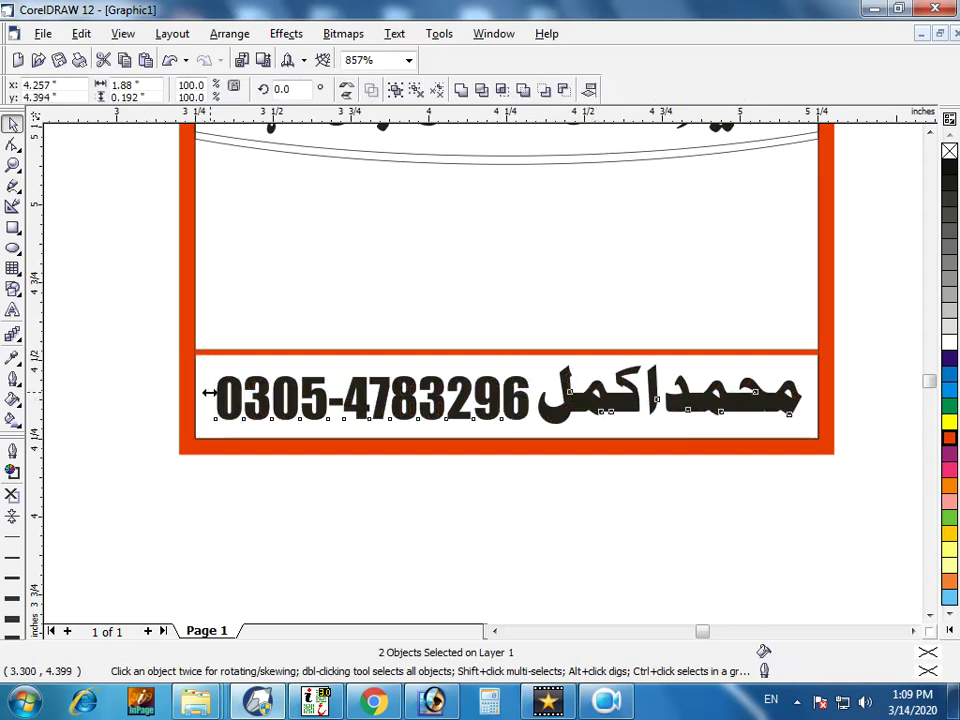
pyautogui.moveTo(208, 392); pyautogui.dragTo(208, 402)
pyautogui.scroll(-2, 208, 408)
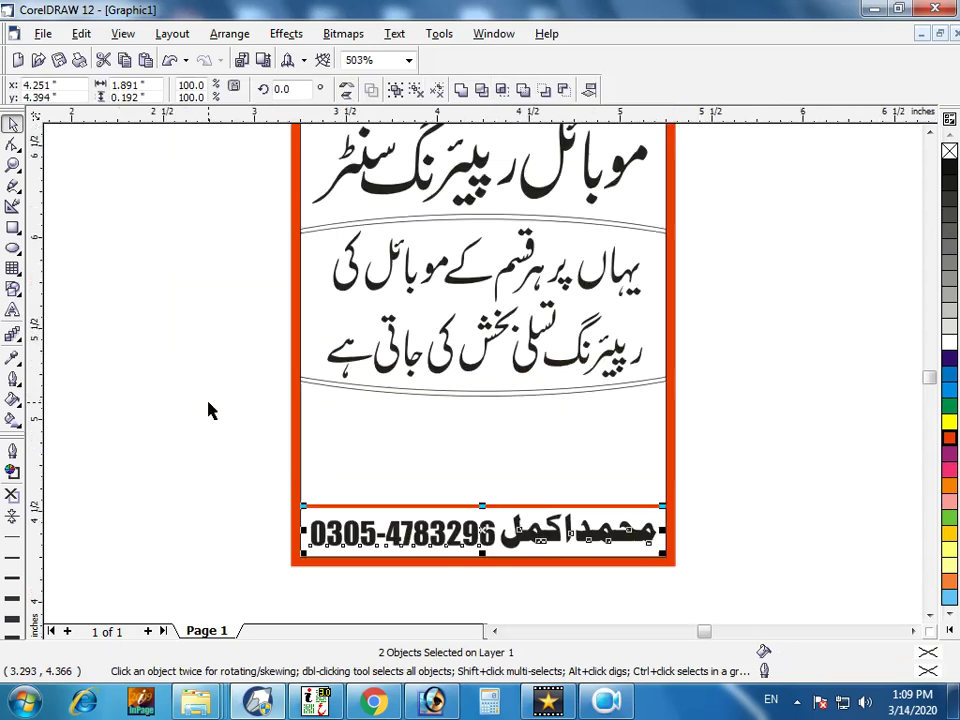
pyautogui.click(258, 443)
# Bring the Desktop folder window in front of CorelDRAW.
pyautogui.moveTo(196, 700)
pyautogui.click(497, 617)
pyautogui.scroll(3, 490, 503)
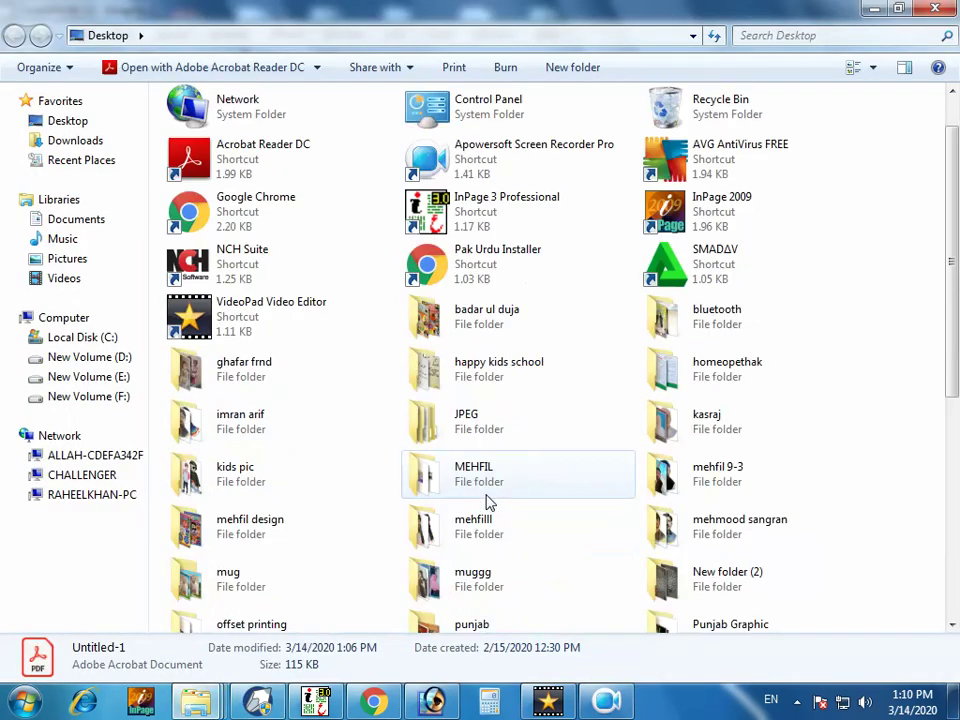
# Browse to the E:\PICS PNG\mbls folder of phone images.
pyautogui.click(103, 358)
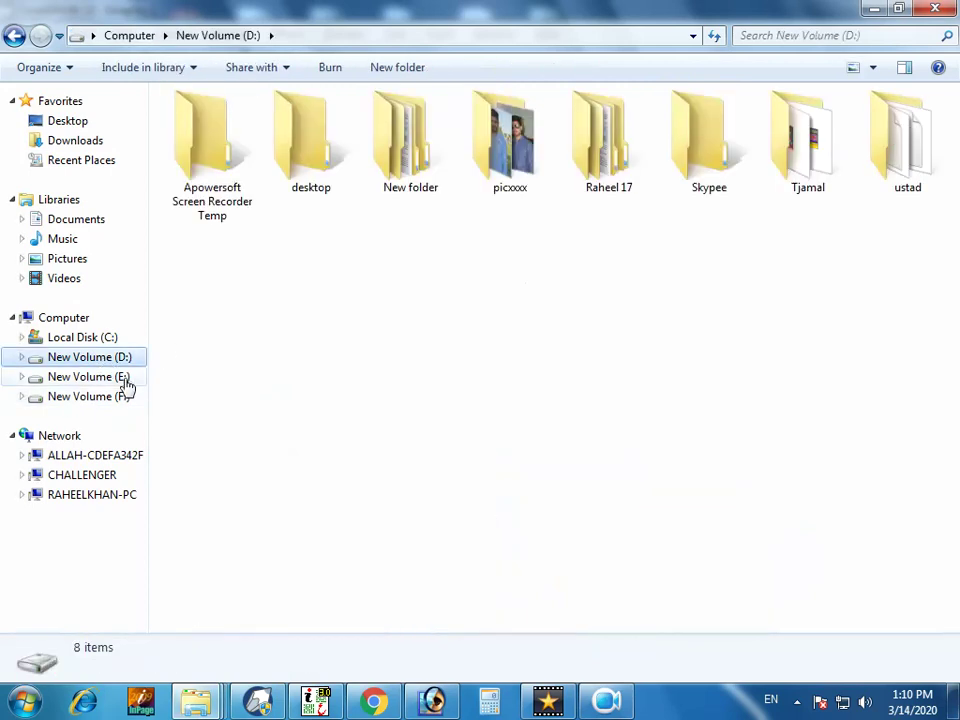
pyautogui.click(122, 378)
pyautogui.click(531, 248)
pyautogui.scroll(-15, 535, 250)
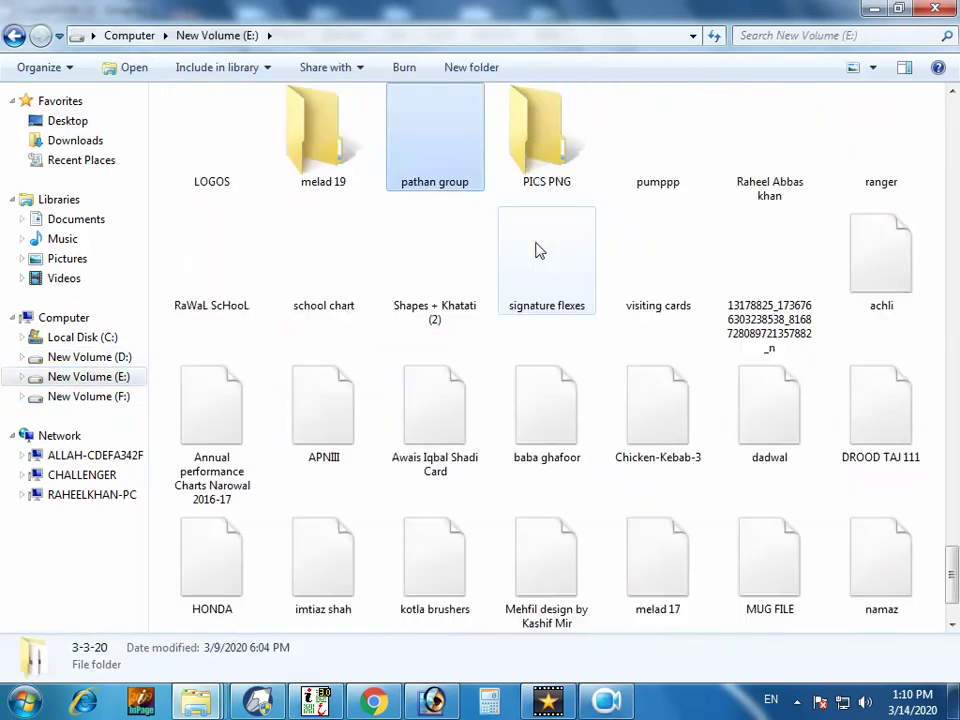
pyautogui.press('Return')
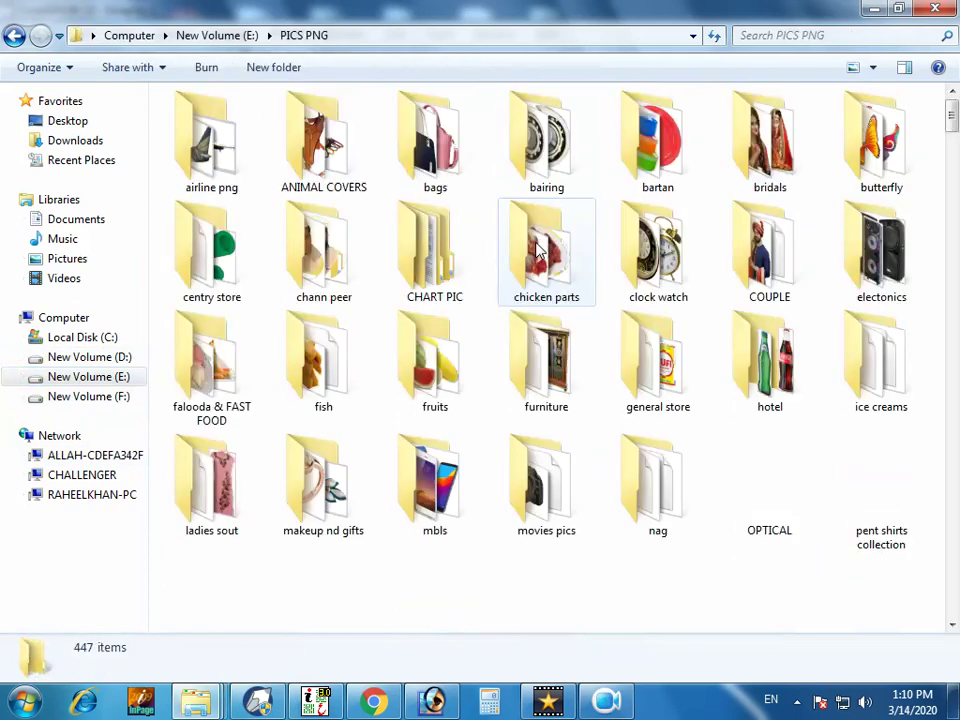
pyautogui.click(630, 270)
pyautogui.write('mb')
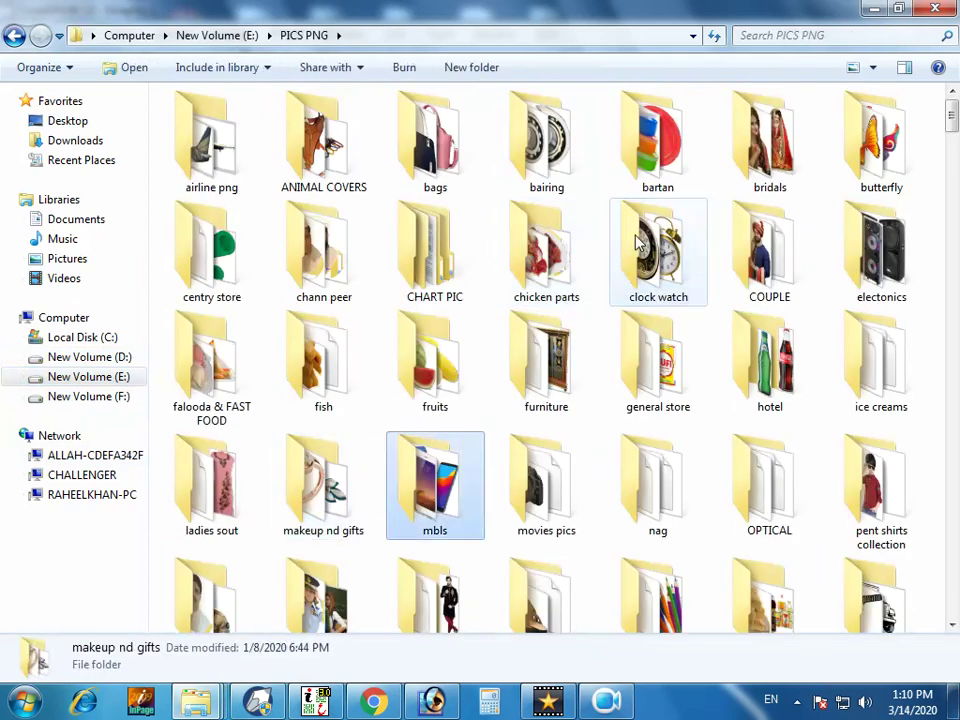
pyautogui.doubleClick(411, 503)
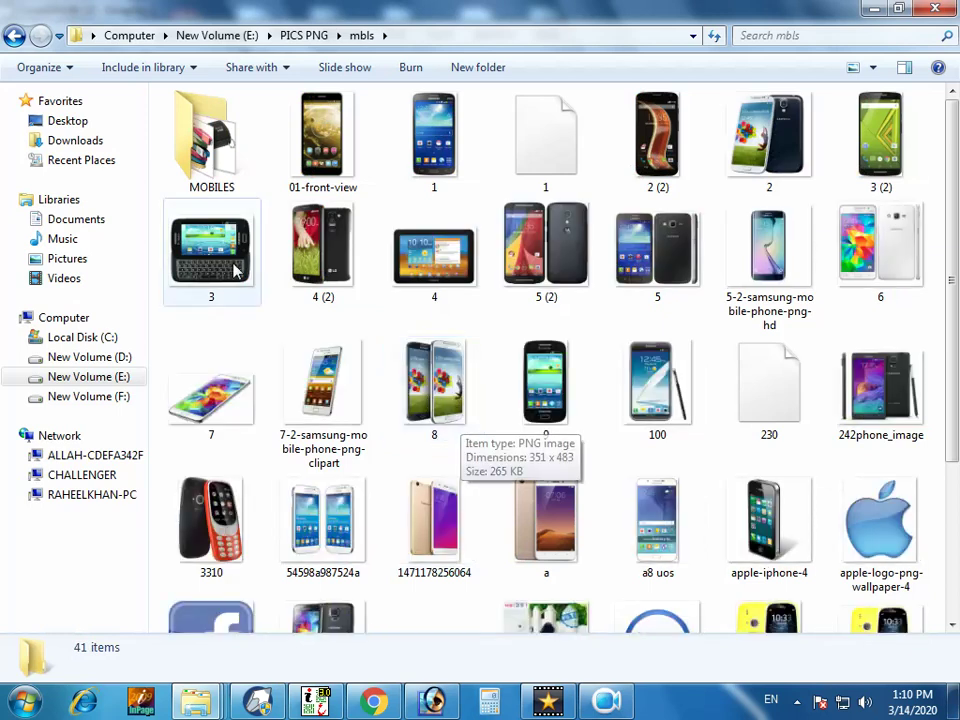
pyautogui.click(434, 515)
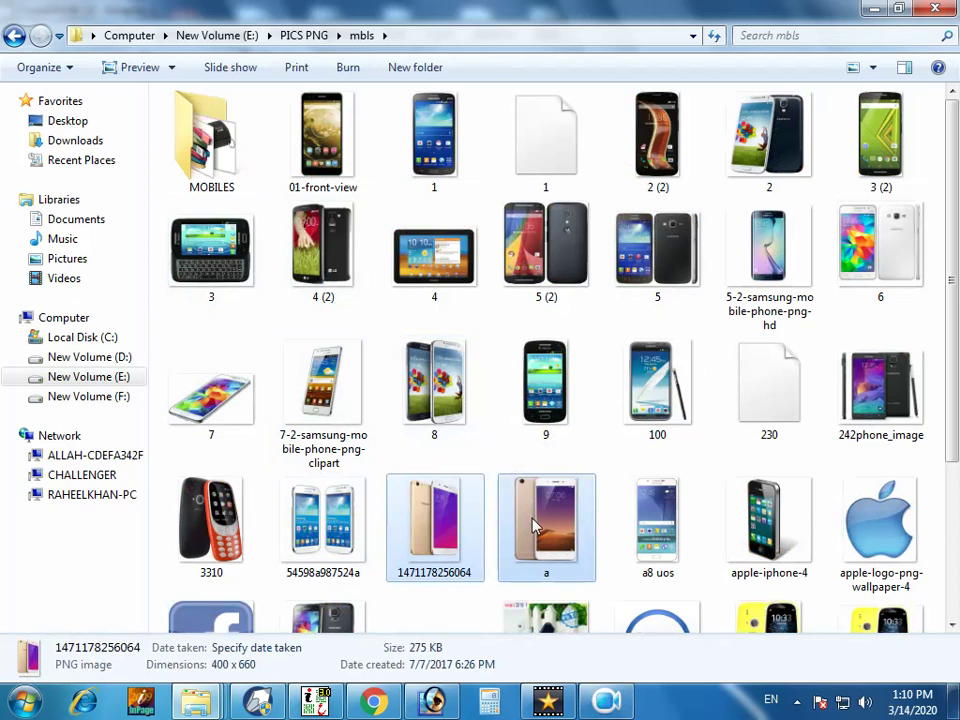
pyautogui.keyDown('ctrl'); pyautogui.click(525, 518); pyautogui.keyUp('ctrl')
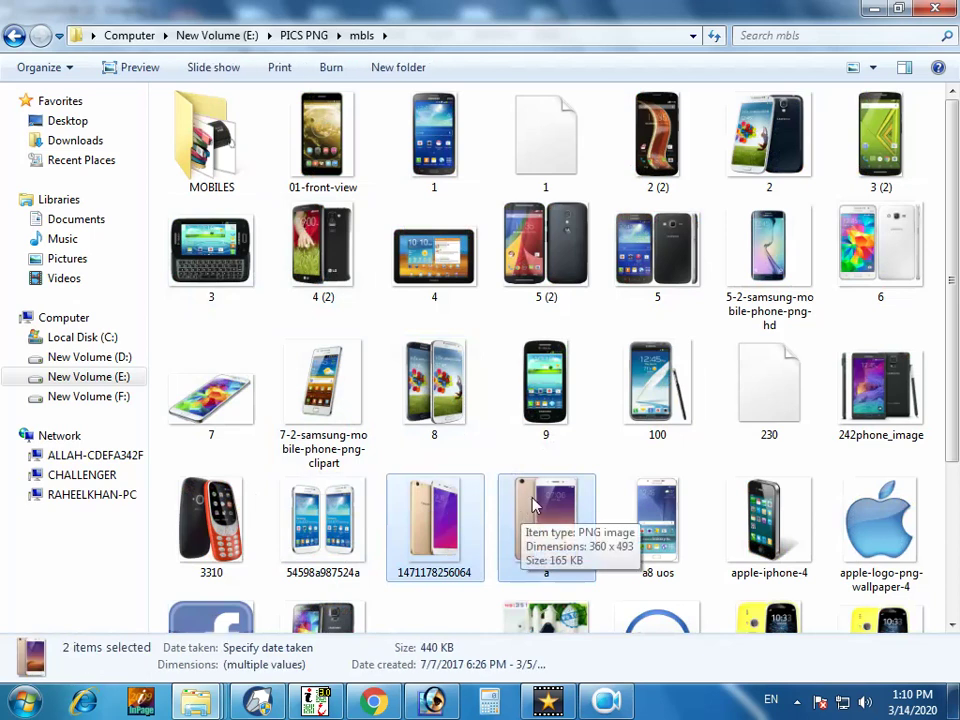
pyautogui.keyDown('ctrl'); pyautogui.click(763, 280); pyautogui.keyUp('ctrl')
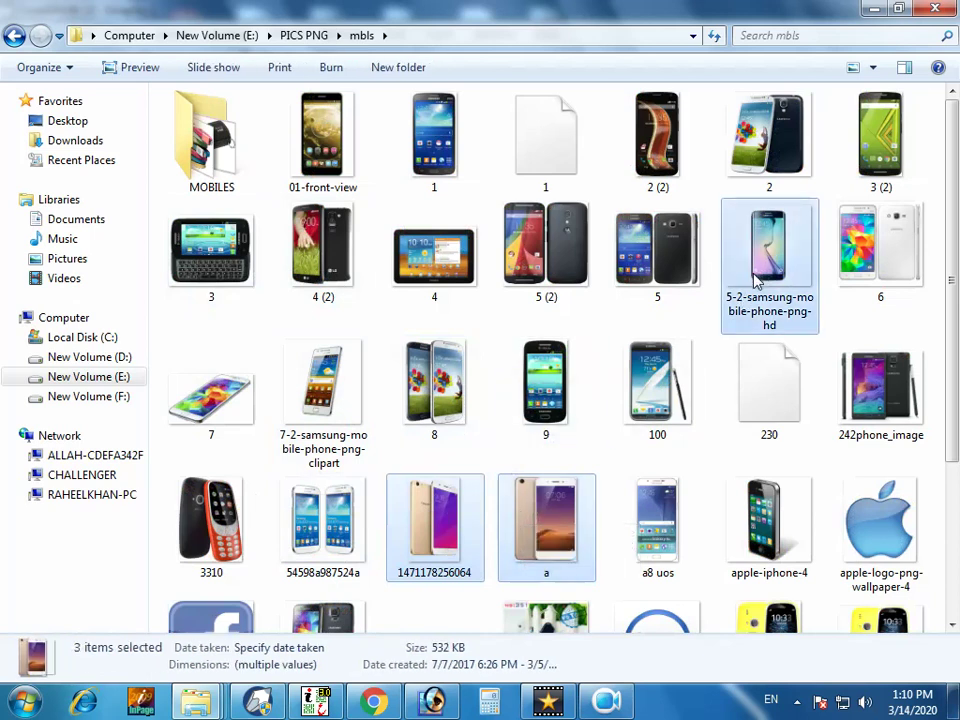
pyautogui.keyDown('ctrl'); pyautogui.click(873, 143); pyautogui.keyUp('ctrl')
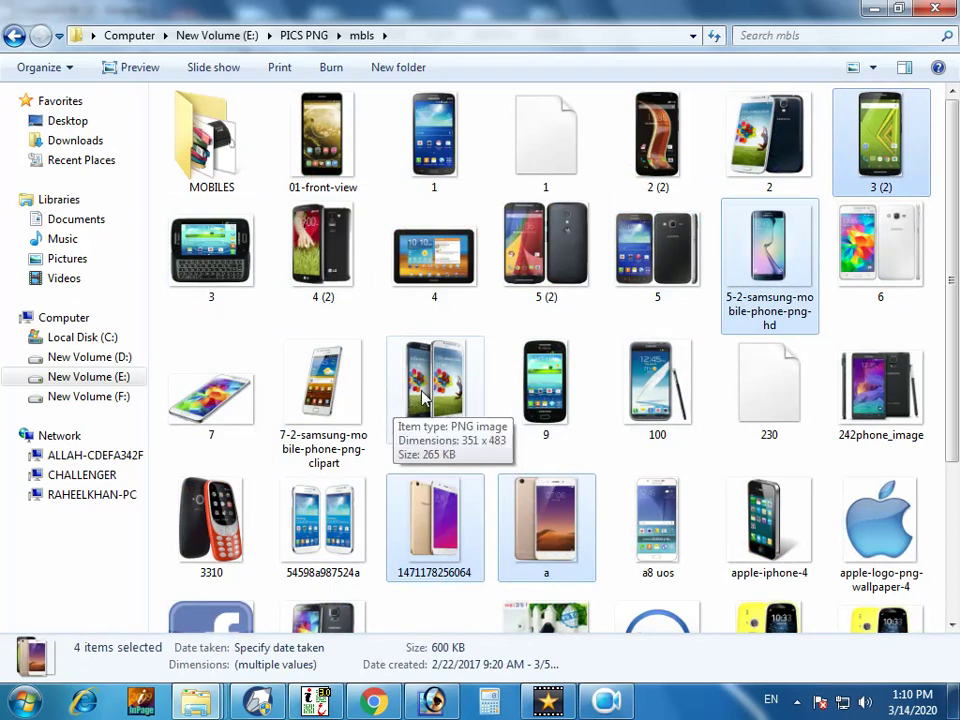
pyautogui.keyDown('ctrl'); pyautogui.click(395, 408); pyautogui.keyUp('ctrl')
pyautogui.moveTo(957, 300); pyautogui.dragTo(957, 465)
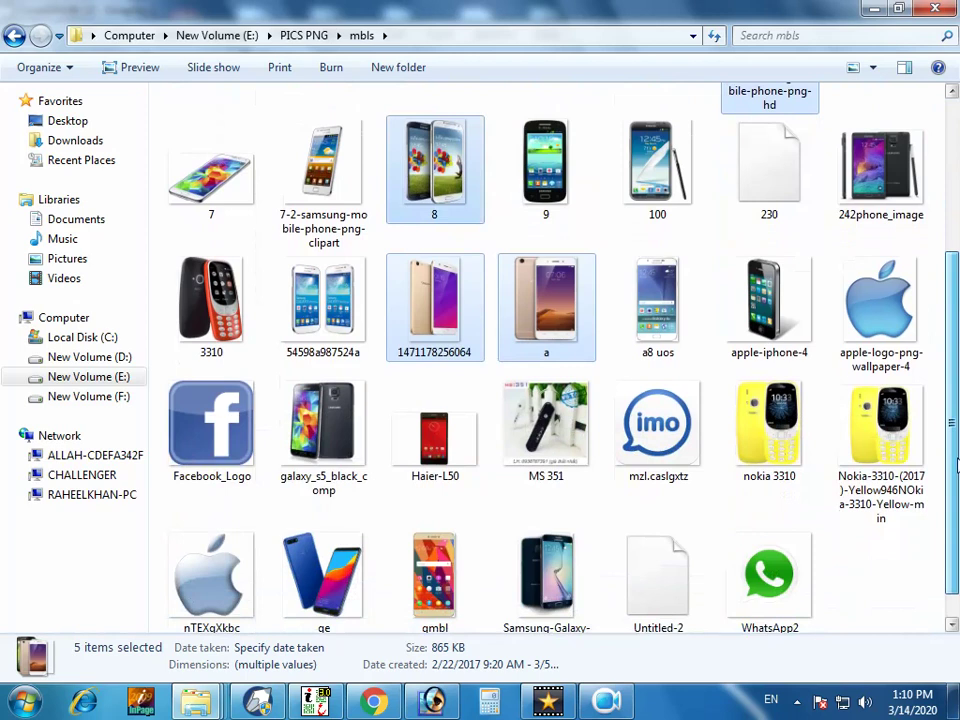
pyautogui.scroll(2, 957, 465)
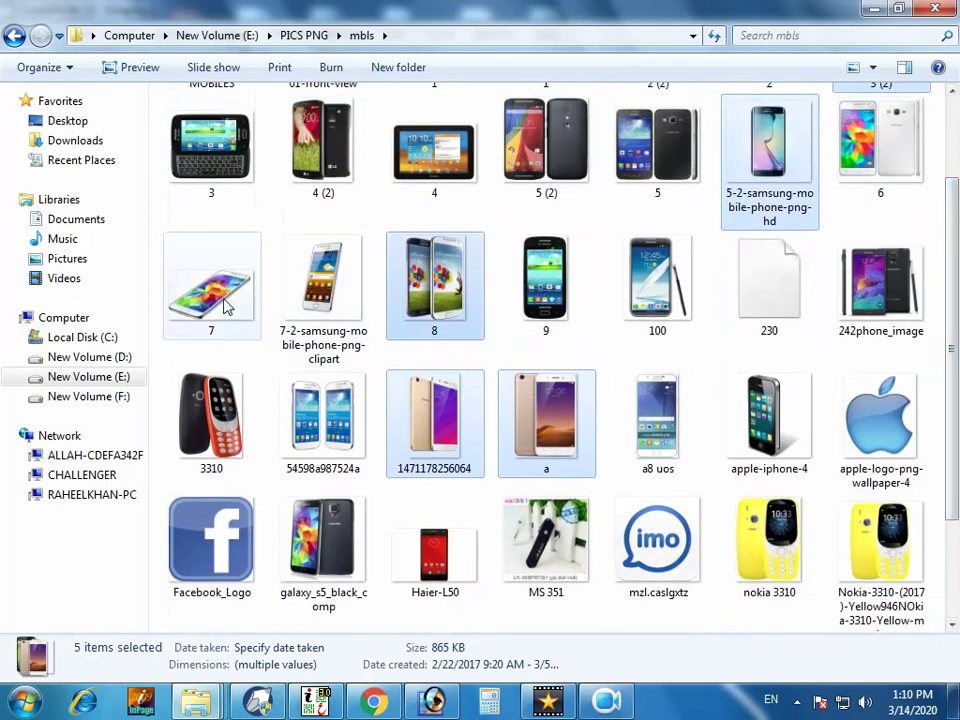
pyautogui.keyDown('ctrl'); pyautogui.click(226, 306); pyautogui.keyUp('ctrl')
pyautogui.keyDown('ctrl'); pyautogui.click(205, 303); pyautogui.keyUp('ctrl')
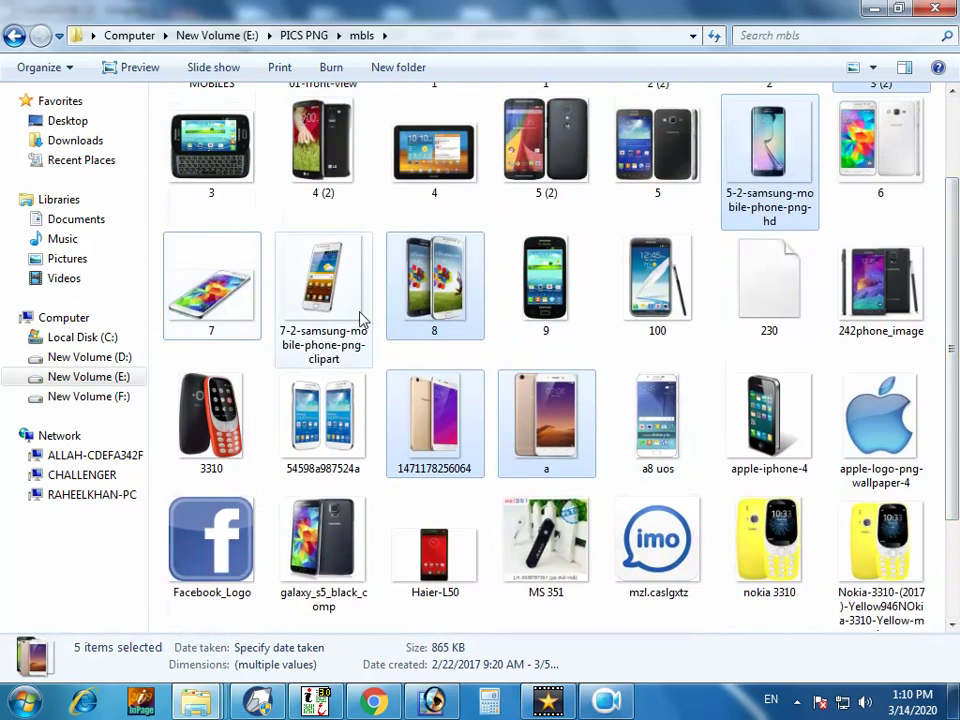
pyautogui.keyDown('ctrl'); pyautogui.click(677, 313); pyautogui.keyUp('ctrl')
# Drag the selected phone images into CorelDRAW and gather them into one cluster on the left.
pyautogui.moveTo(444, 458); pyautogui.dragTo(377, 348)
pyautogui.scroll(-1, 714, 281)
pyautogui.moveTo(706, 278); pyautogui.dragTo(341, 333)
pyautogui.moveTo(761, 268); pyautogui.dragTo(406, 296)
pyautogui.moveTo(720, 265); pyautogui.dragTo(410, 295)
pyautogui.moveTo(762, 293); pyautogui.dragTo(418, 343)
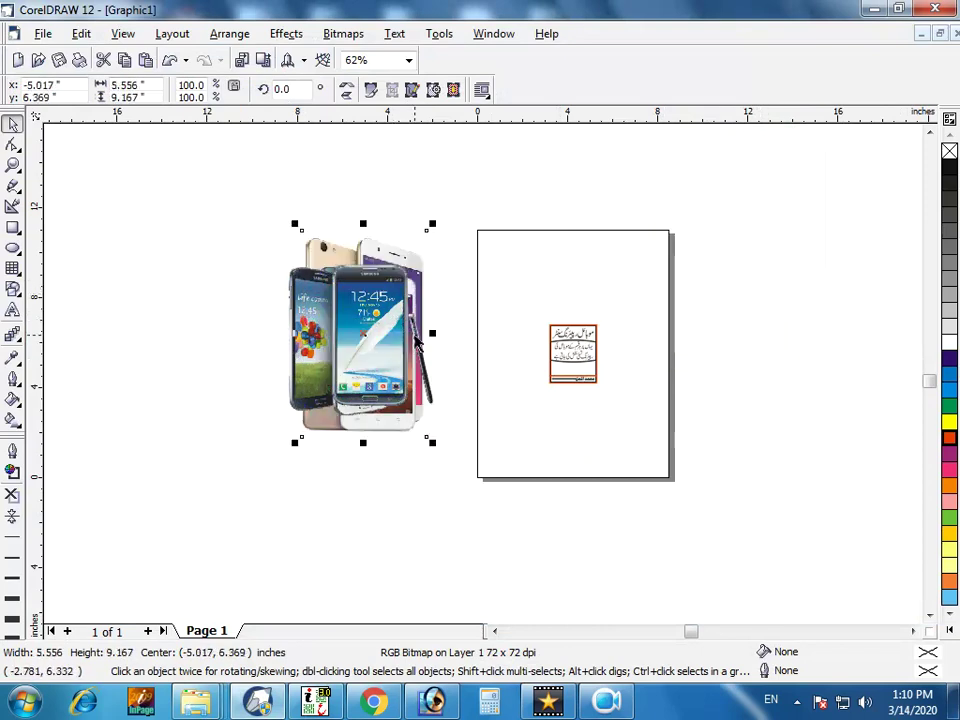
# Move all six phone images onto the card together and shrink the group slightly.
pyautogui.click(204, 242)
pyautogui.moveTo(229, 193); pyautogui.dragTo(382, 390)
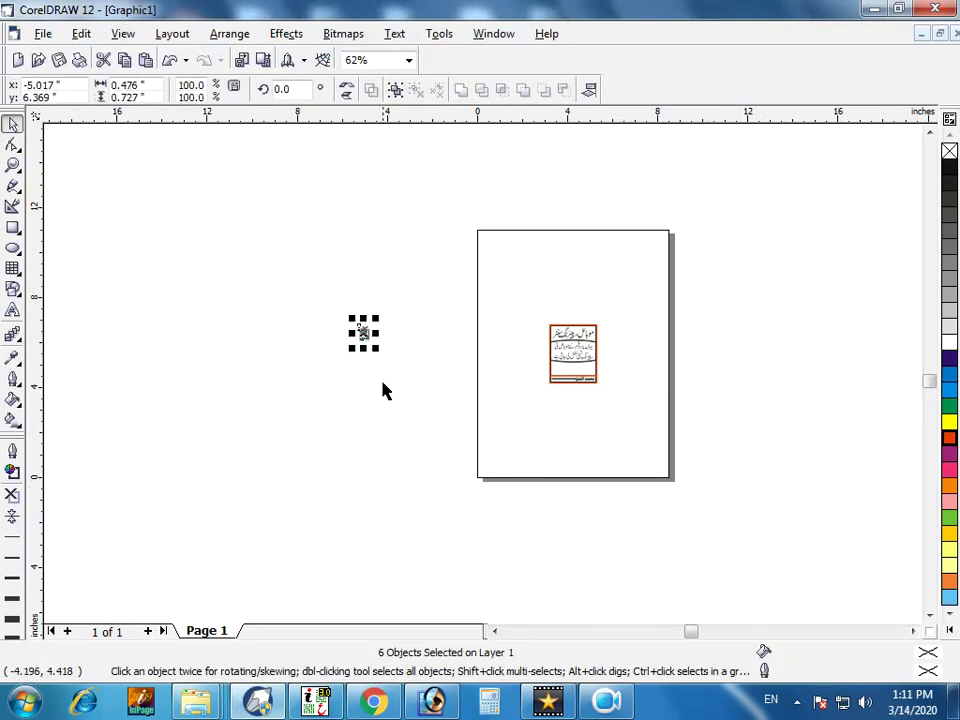
pyautogui.moveTo(362, 333); pyautogui.dragTo(556, 364)
pyautogui.press('F4')
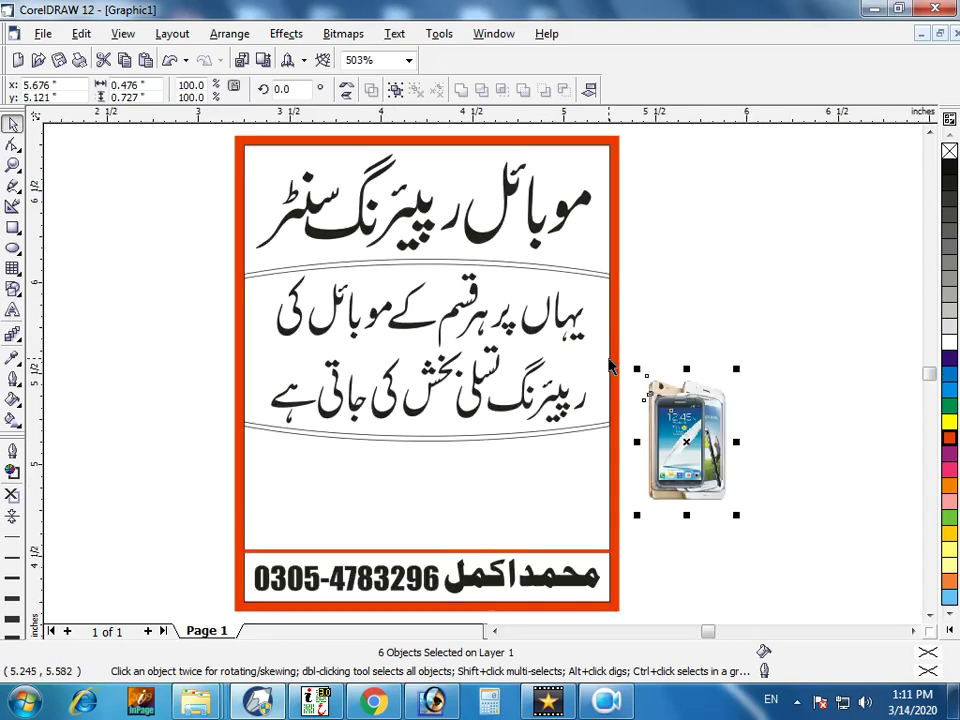
pyautogui.moveTo(651, 441); pyautogui.dragTo(723, 420)
# Place the first three phones one by one along the card's empty band.
pyautogui.click(731, 497)
pyautogui.moveTo(720, 490); pyautogui.dragTo(285, 495)
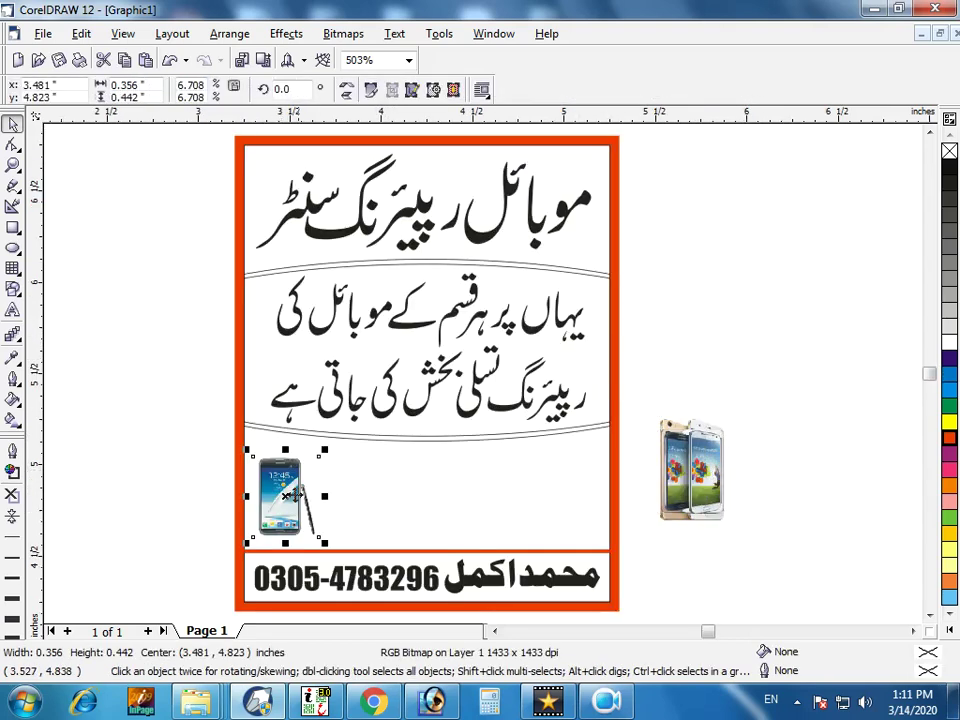
pyautogui.moveTo(321, 453); pyautogui.dragTo(322, 446)
pyautogui.moveTo(682, 480); pyautogui.dragTo(344, 506)
pyautogui.click(681, 470)
pyautogui.moveTo(681, 470); pyautogui.dragTo(425, 487)
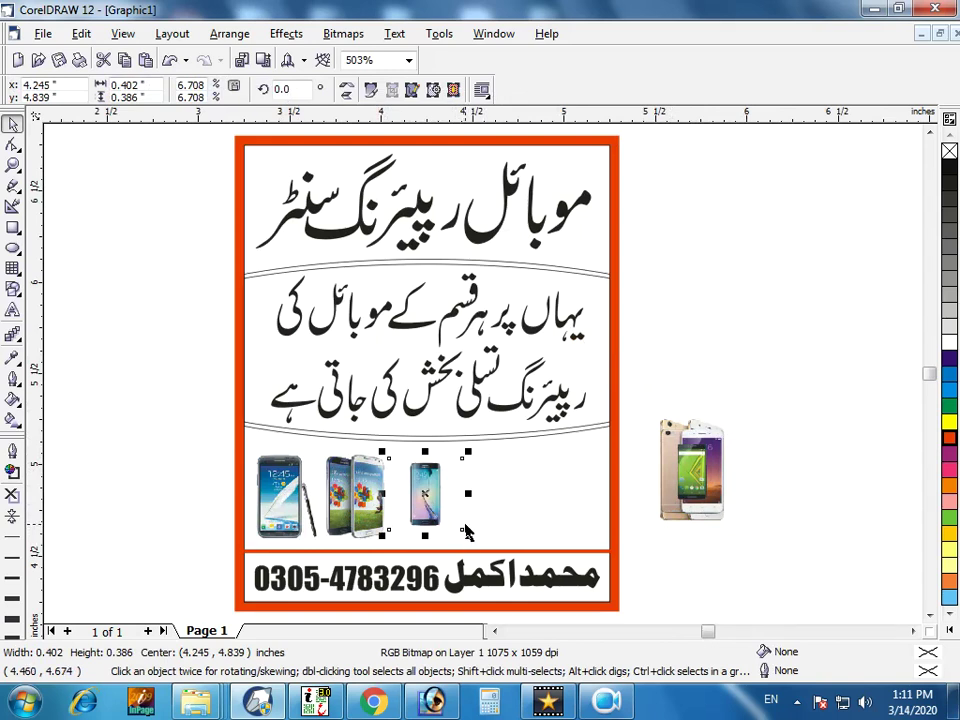
# Adjust the green and blue phones, then add the white and gold phones to the row.
pyautogui.click(615, 567)
pyautogui.moveTo(445, 503); pyautogui.dragTo(480, 533)
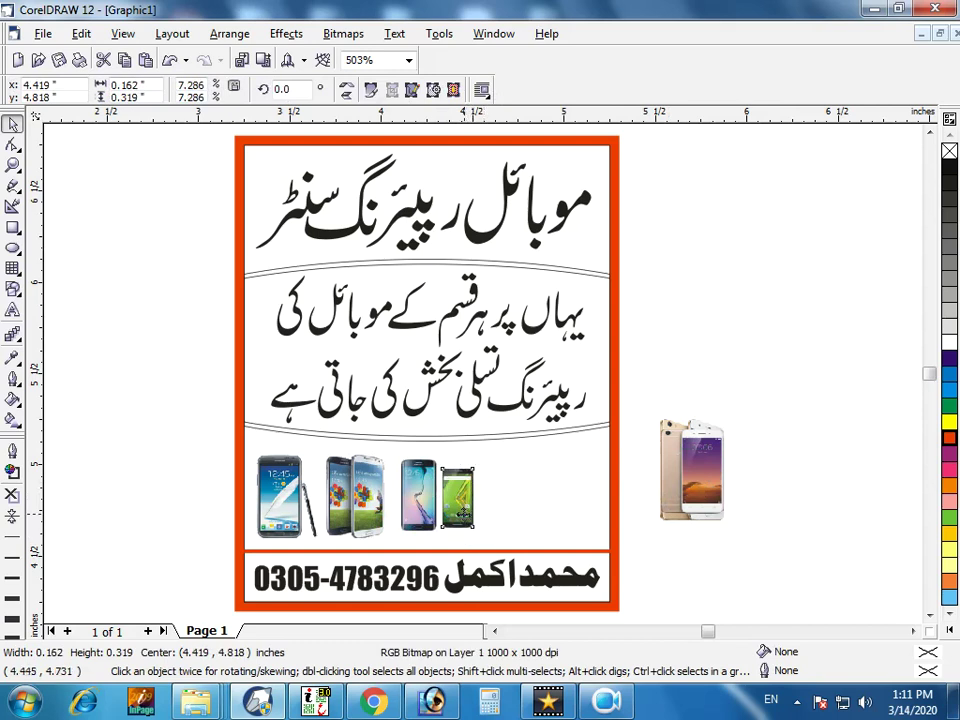
pyautogui.moveTo(478, 467); pyautogui.dragTo(484, 460)
pyautogui.moveTo(414, 497); pyautogui.dragTo(408, 499)
pyautogui.moveTo(716, 489); pyautogui.dragTo(525, 506)
pyautogui.moveTo(546, 448); pyautogui.dragTo(545, 453)
pyautogui.moveTo(671, 456); pyautogui.dragTo(553, 488)
# Shrink the gold phone and add a horizontal guide along the phone tops.
pyautogui.press('z')
pyautogui.moveTo(750, 545); pyautogui.dragTo(750, 545)
pyautogui.press('space')
pyautogui.moveTo(669, 455); pyautogui.dragTo(640, 430)
pyautogui.moveTo(445, 125); pyautogui.dragTo(439, 284)
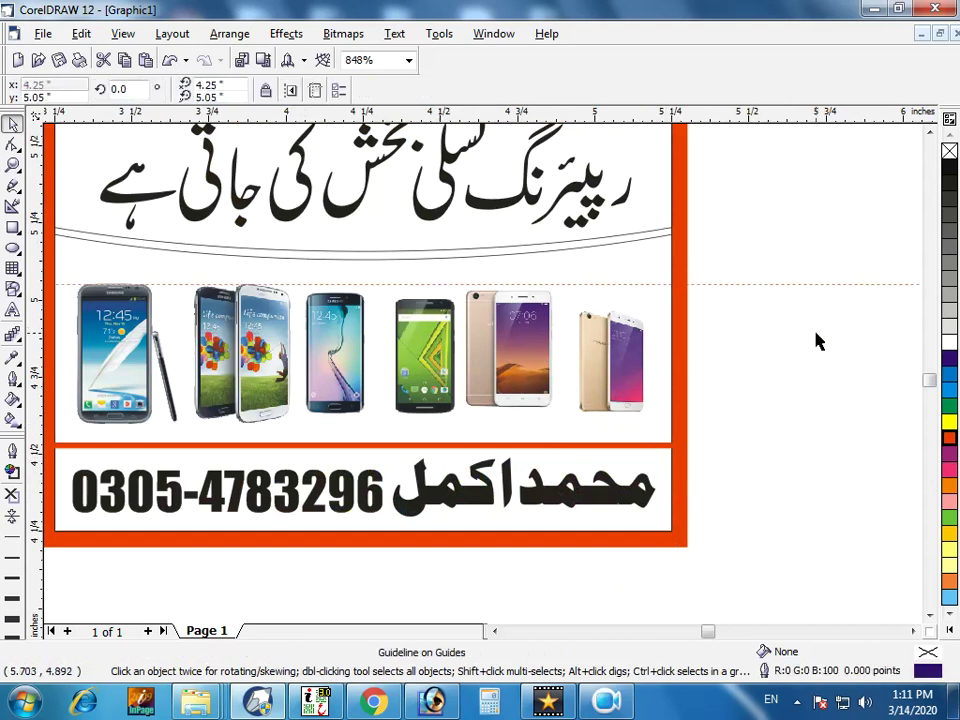
# Nudge the gold, rose-gold, Moto, Galaxy Edge and Galaxy S4 phones into better positions.
pyautogui.moveTo(636, 364); pyautogui.dragTo(653, 342)
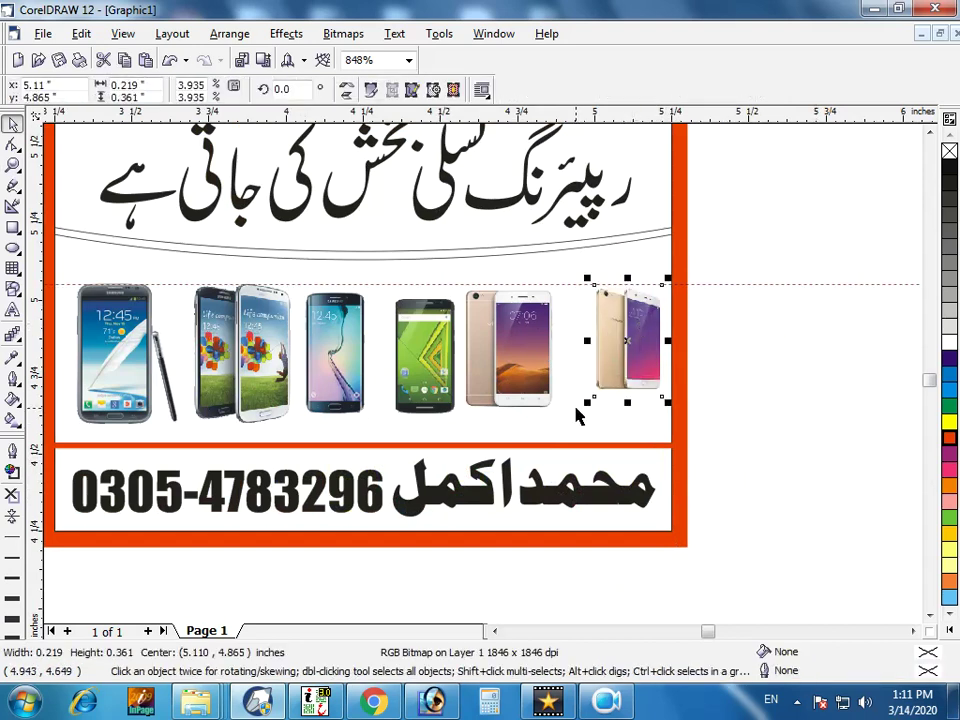
pyautogui.click(508, 350)
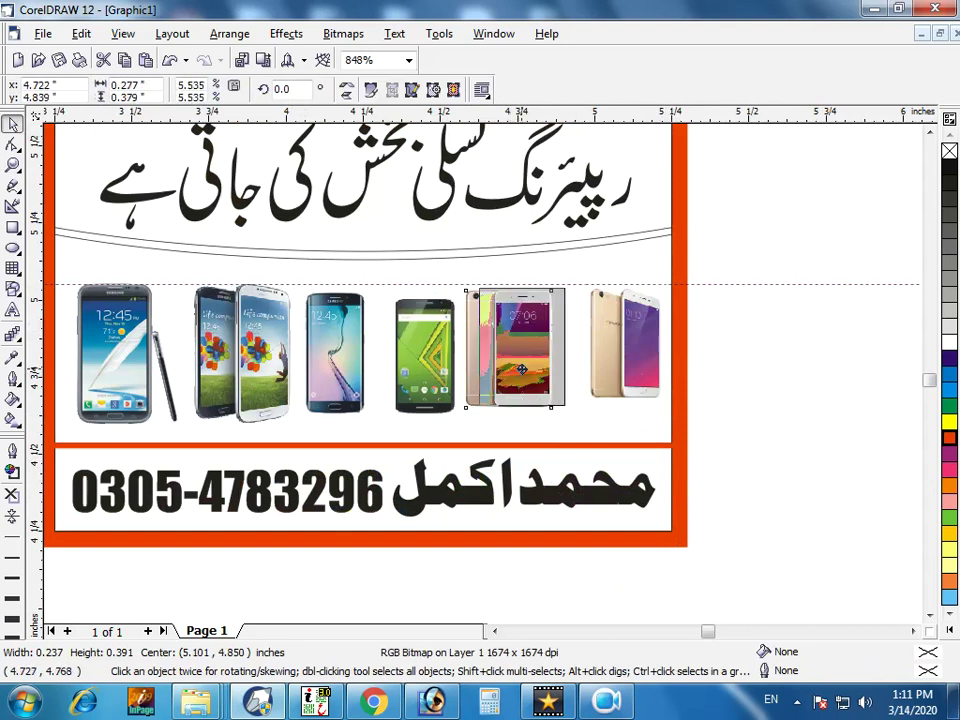
pyautogui.moveTo(508, 350); pyautogui.dragTo(524, 347)
pyautogui.moveTo(395, 385); pyautogui.dragTo(433, 348)
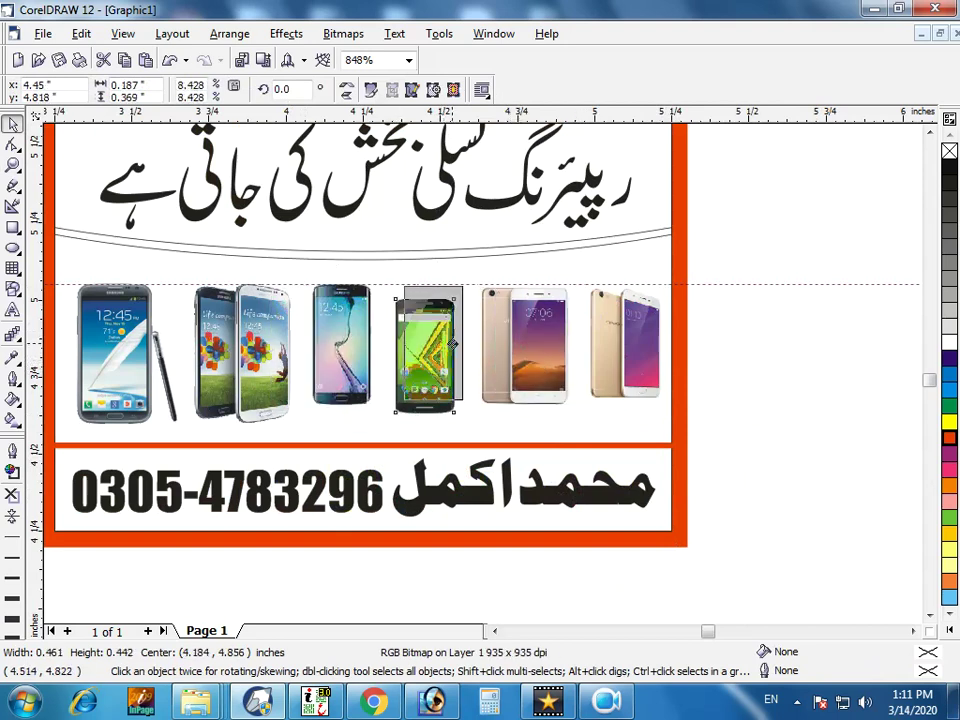
pyautogui.moveTo(340, 340); pyautogui.dragTo(342, 346)
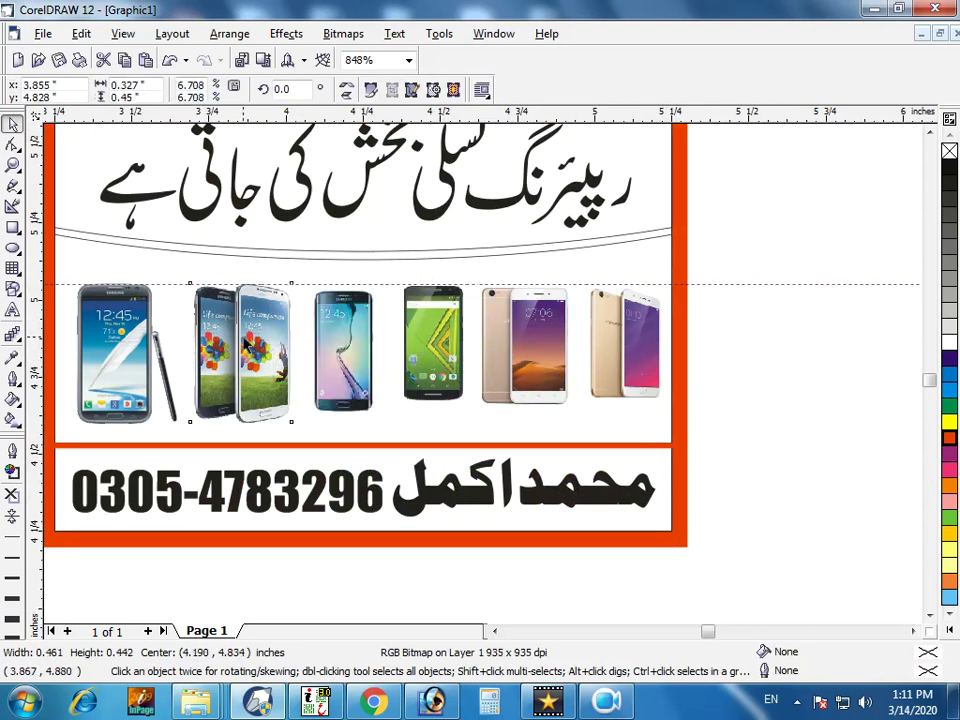
pyautogui.moveTo(213, 352); pyautogui.dragTo(205, 352)
pyautogui.click(105, 335)
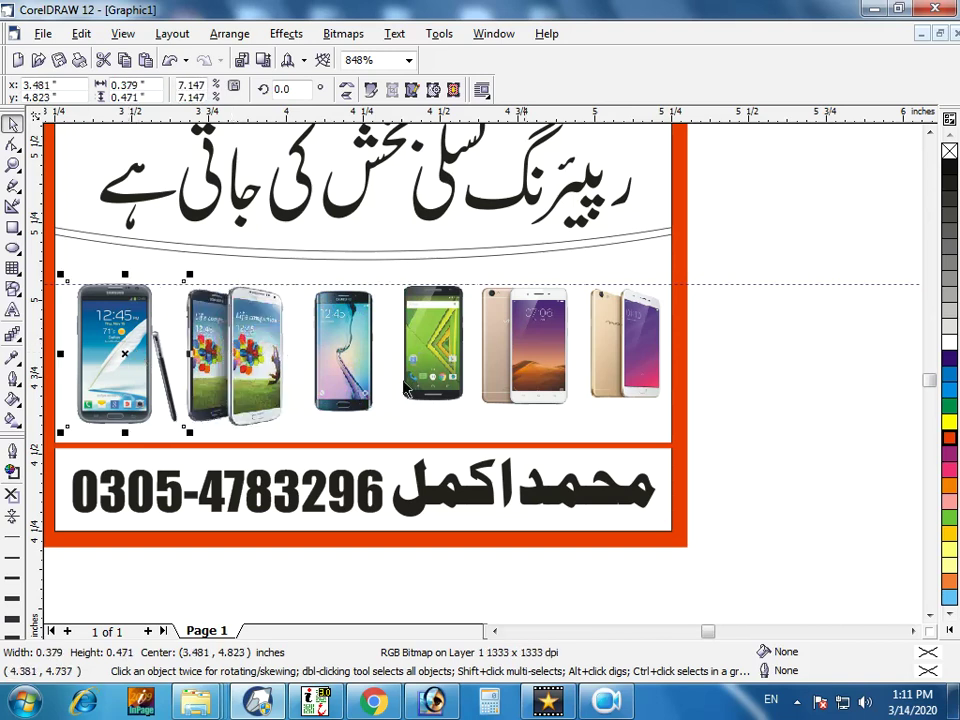
pyautogui.click(741, 346)
# Enlarge the Moto phone slightly and shift the Edge, Moto, Vivo and gold phones left.
pyautogui.click(450, 372)
pyautogui.moveTo(394, 407)
pyautogui.mouseDown()
pyautogui.moveTo(386, 414)
pyautogui.moveTo(397, 420)
pyautogui.mouseUp()
pyautogui.keyDown('shift'); pyautogui.click(353, 380); pyautogui.keyUp('shift')
pyautogui.moveTo(353, 380); pyautogui.dragTo(344, 383)
pyautogui.click(780, 368)
pyautogui.moveTo(452, 354); pyautogui.dragTo(447, 359)
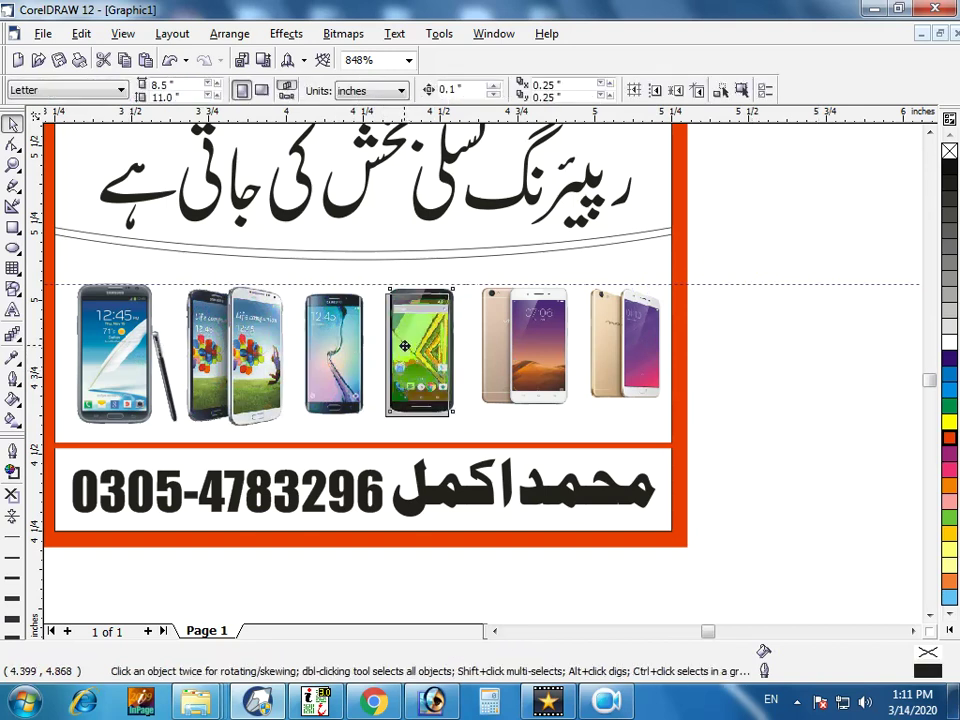
pyautogui.moveTo(504, 335); pyautogui.dragTo(500, 338)
pyautogui.moveTo(606, 354); pyautogui.dragTo(596, 360)
pyautogui.click(668, 347)
# Enlarge the Galaxy Edge, Vivo and Oppo phone photos.
pyautogui.click(318, 363)
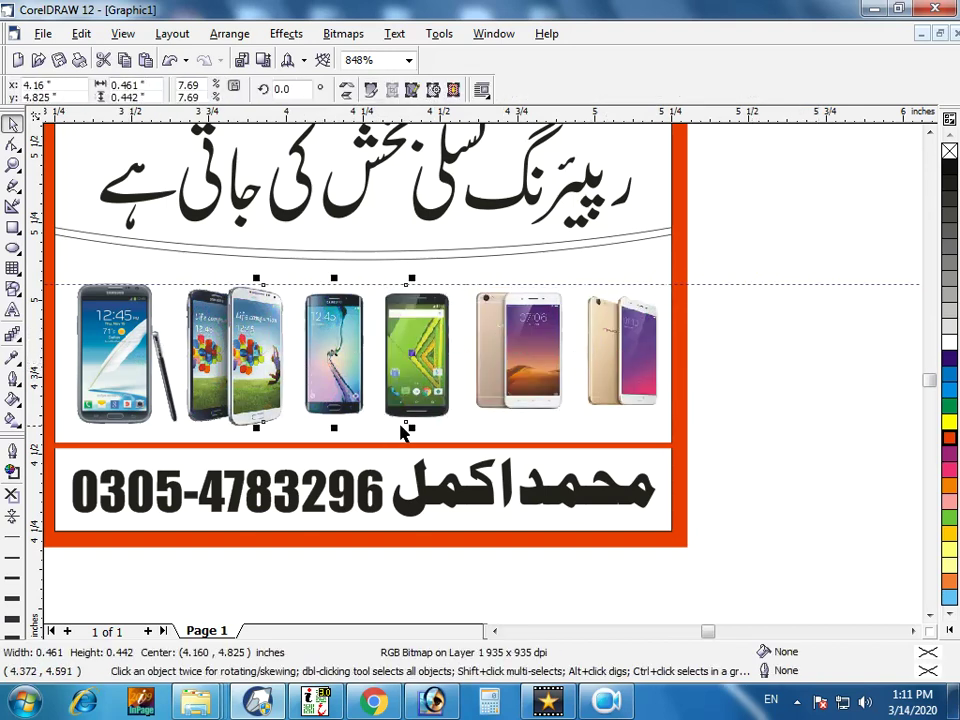
pyautogui.moveTo(413, 432); pyautogui.dragTo(458, 432)
pyautogui.click(445, 432)
pyautogui.click(545, 395)
pyautogui.moveTo(566, 413); pyautogui.dragTo(575, 425)
pyautogui.click(630, 413)
pyautogui.moveTo(667, 424); pyautogui.dragTo(670, 433)
pyautogui.click(762, 306)
# Shift groups of phones right to even out the spacing, then fit the whole card in view.
pyautogui.moveTo(763, 253); pyautogui.dragTo(71, 450)
pyautogui.moveTo(69, 284); pyautogui.dragTo(52, 271)
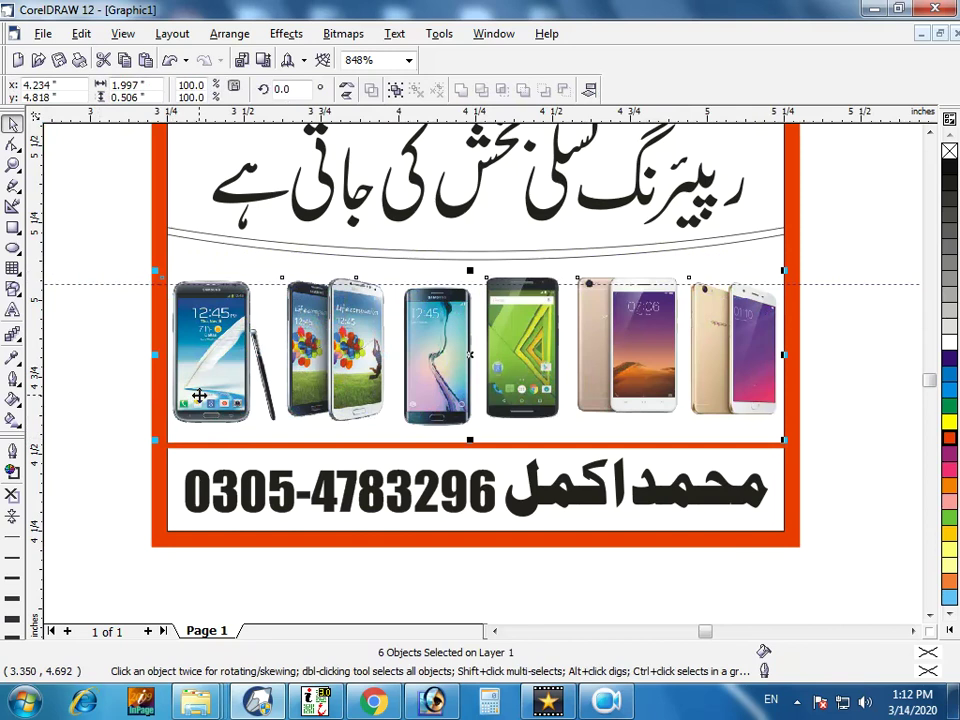
pyautogui.moveTo(202, 396); pyautogui.dragTo(213, 403)
pyautogui.moveTo(87, 266); pyautogui.dragTo(401, 429)
pyautogui.moveTo(351, 391); pyautogui.dragTo(360, 392)
pyautogui.moveTo(114, 251); pyautogui.dragTo(573, 450)
pyautogui.moveTo(548, 403); pyautogui.dragTo(552, 406)
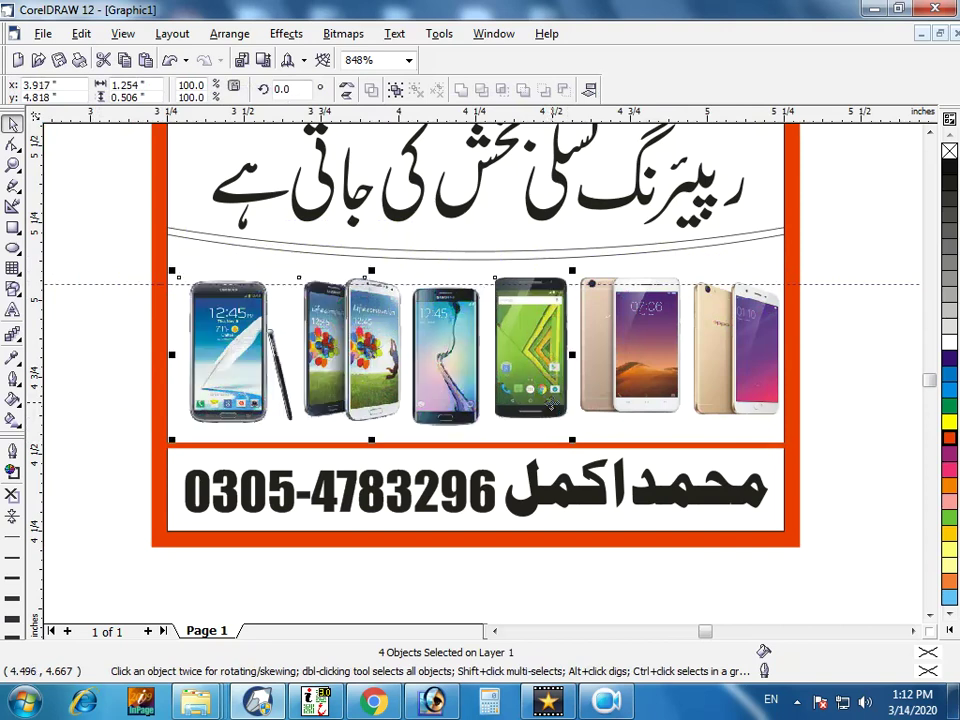
pyautogui.moveTo(831, 253); pyautogui.dragTo(168, 412)
pyautogui.press('Escape')
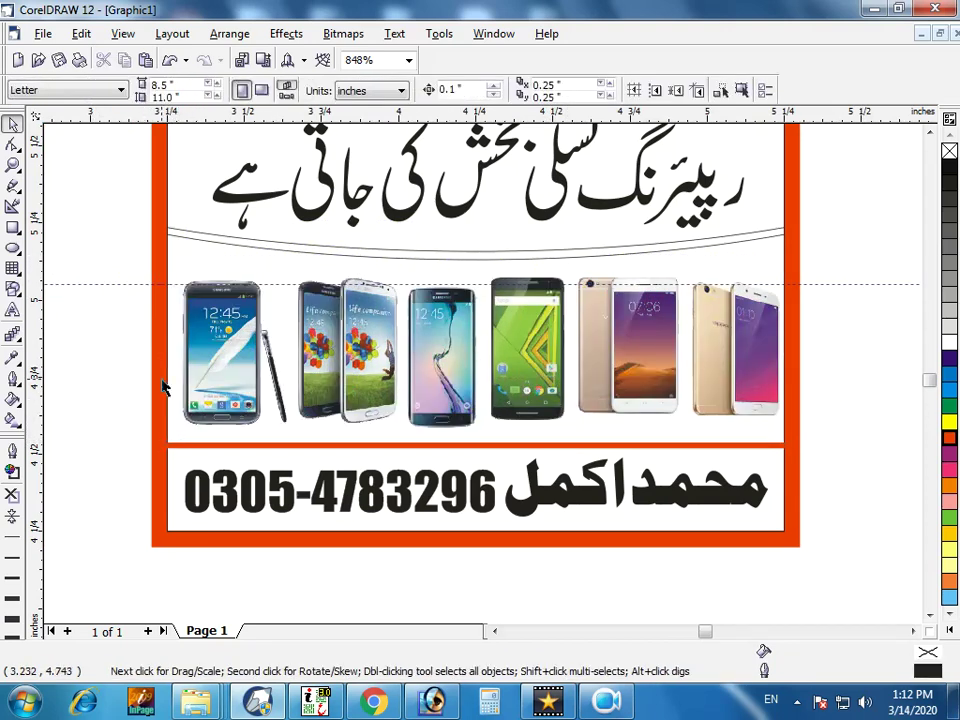
pyautogui.press('F4')
# Delete the stray guideline and fill the card's background rectangle sky blue.
pyautogui.click(726, 455)
pyautogui.press('Delete')
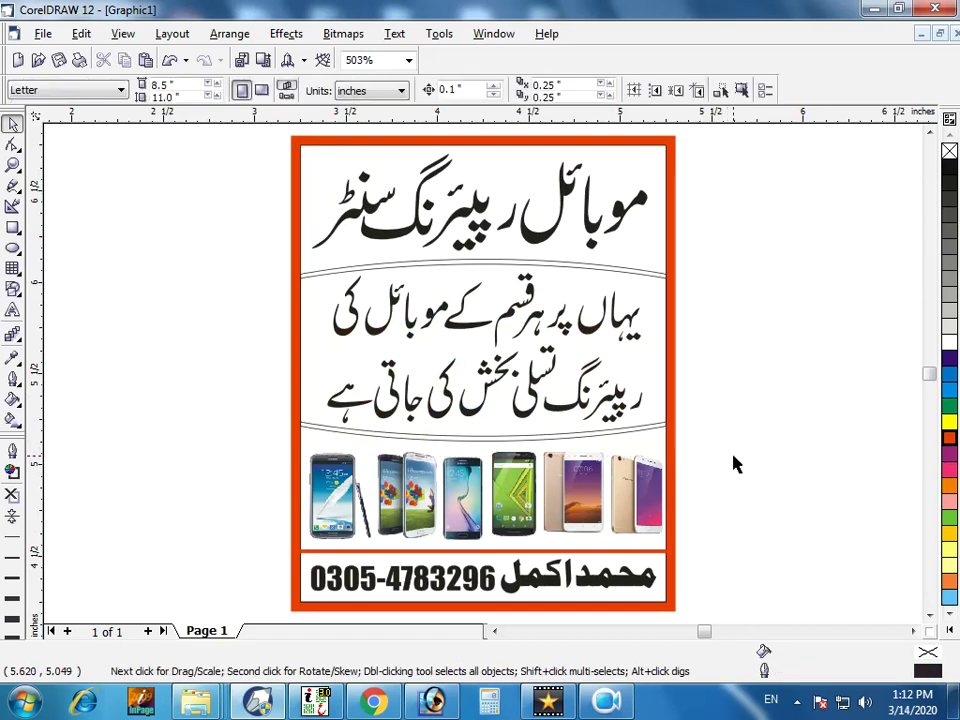
pyautogui.click(669, 235)
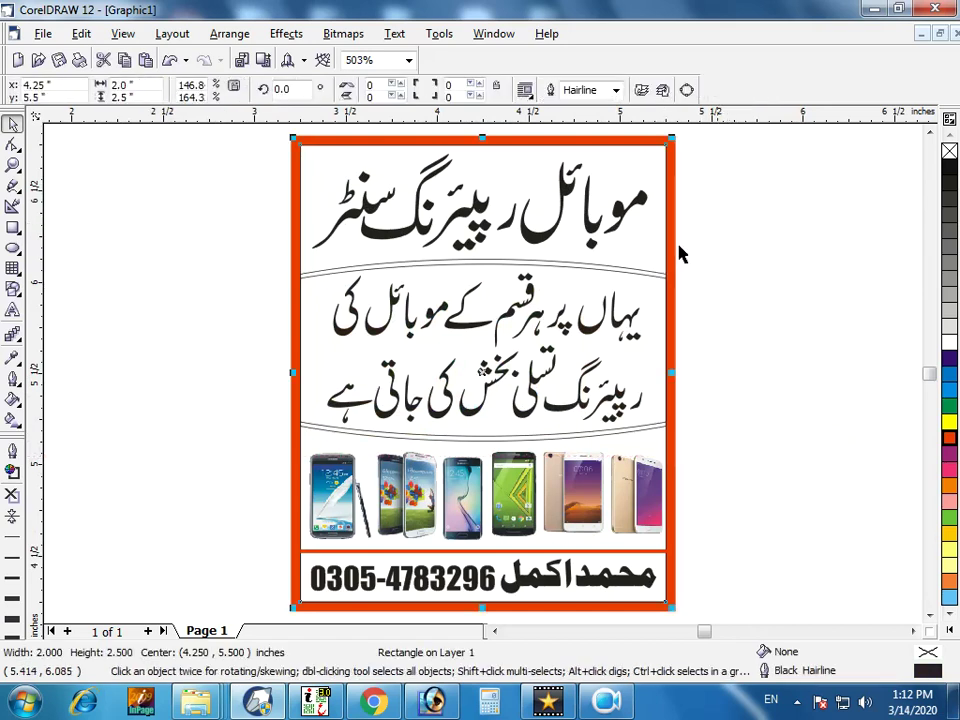
pyautogui.click(947, 380)
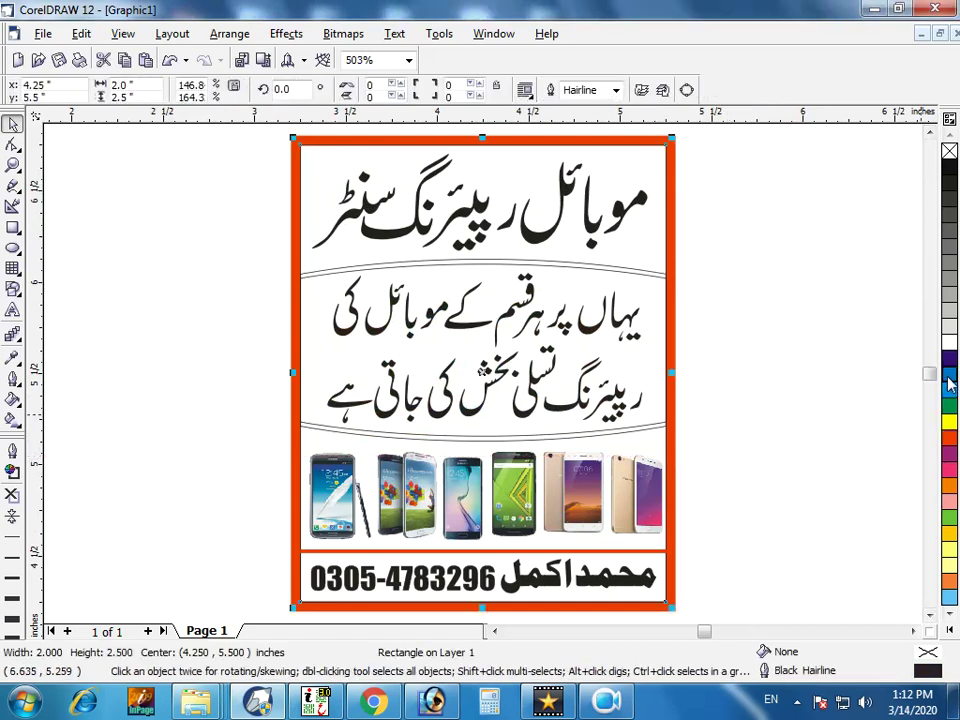
pyautogui.click(947, 378)
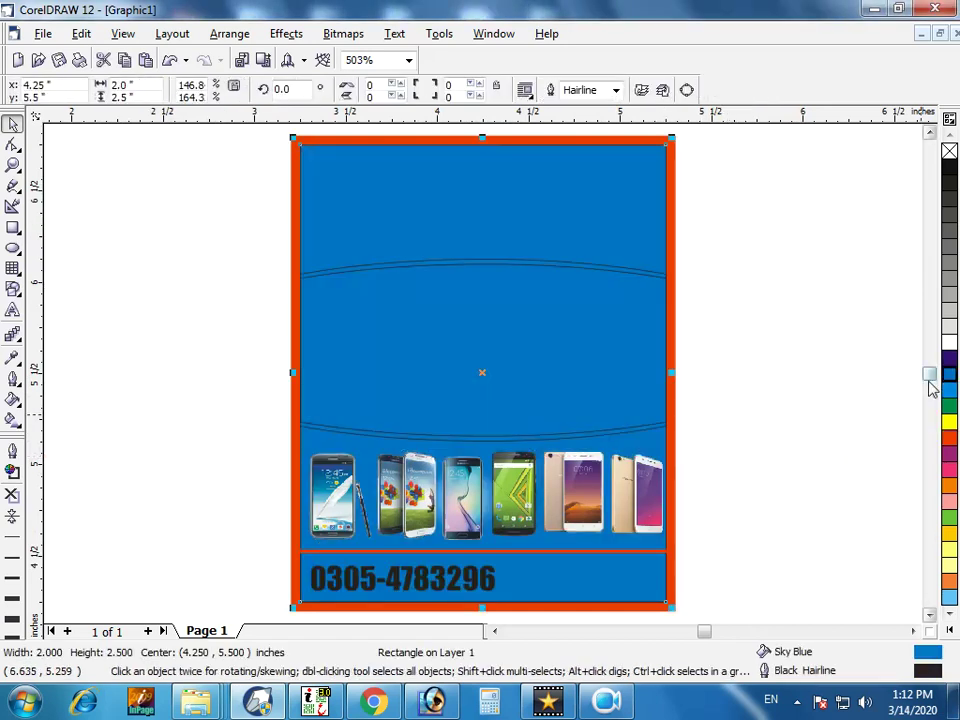
# Move the blue background behind the text so the title and Urdu text show.
pyautogui.keyDown('shift'); pyautogui.click(671, 333); pyautogui.keyUp('shift')
pyautogui.hotkey('ctrl', 'z')
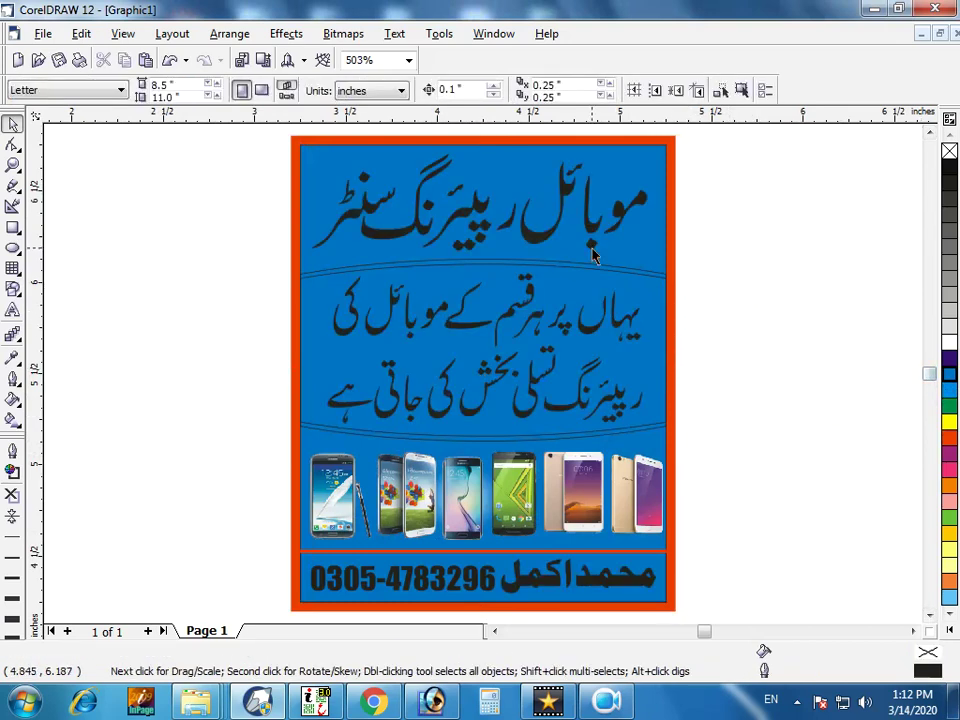
pyautogui.click(530, 237)
# Fill the title orange with a yellow 2.0 pt outline using rounded corners.
pyautogui.click(950, 438)
pyautogui.rightClick(949, 421)
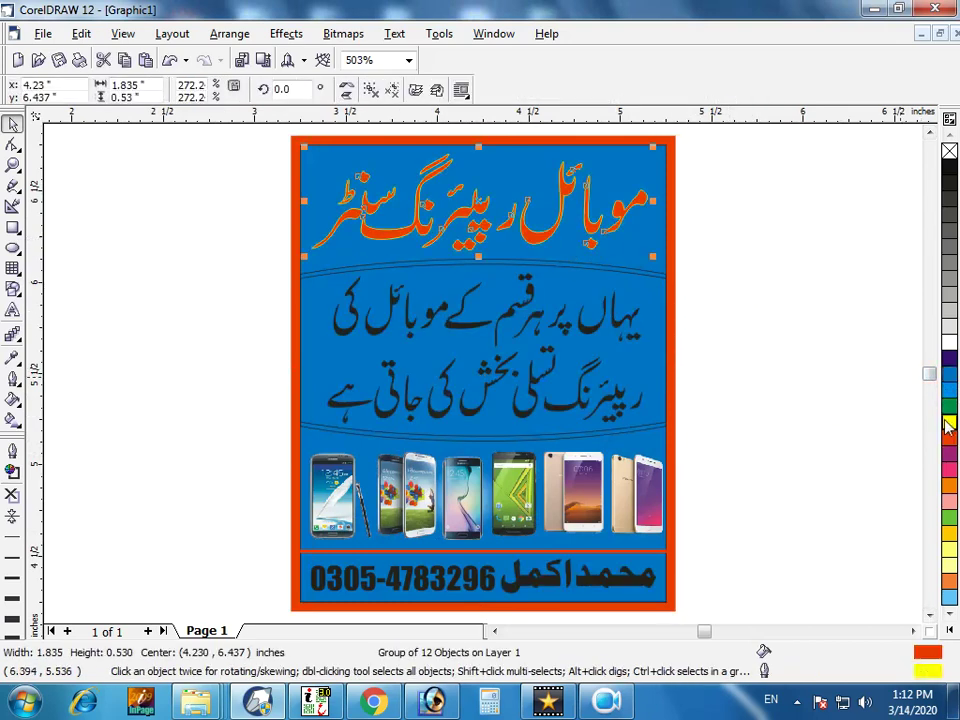
pyautogui.press('F12')
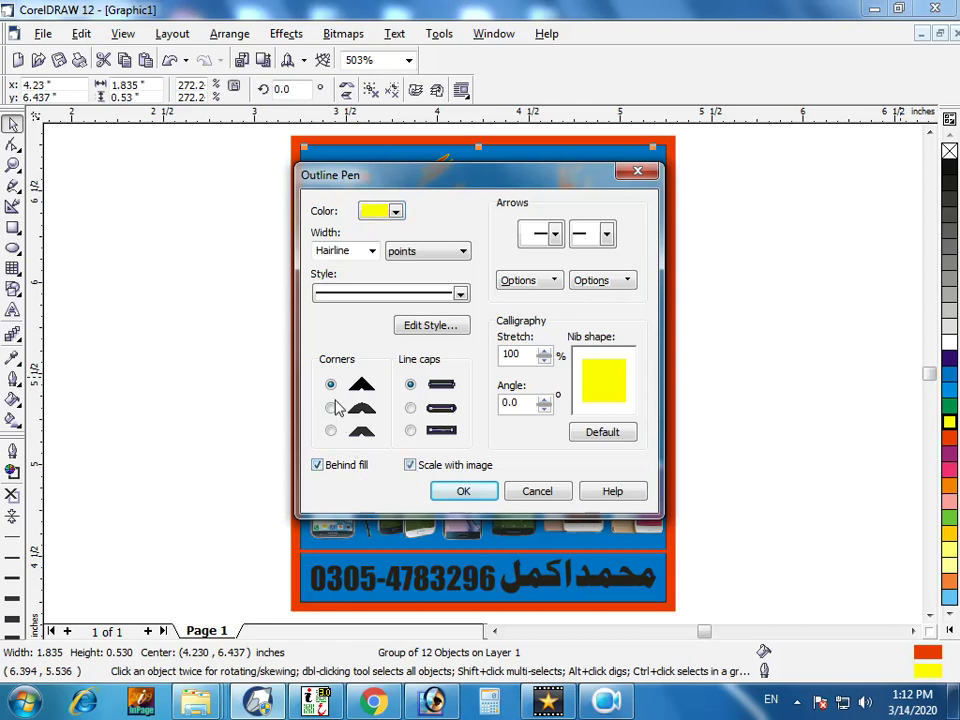
pyautogui.click(330, 408)
pyautogui.click(371, 251)
pyautogui.click(355, 317)
pyautogui.click(463, 491)
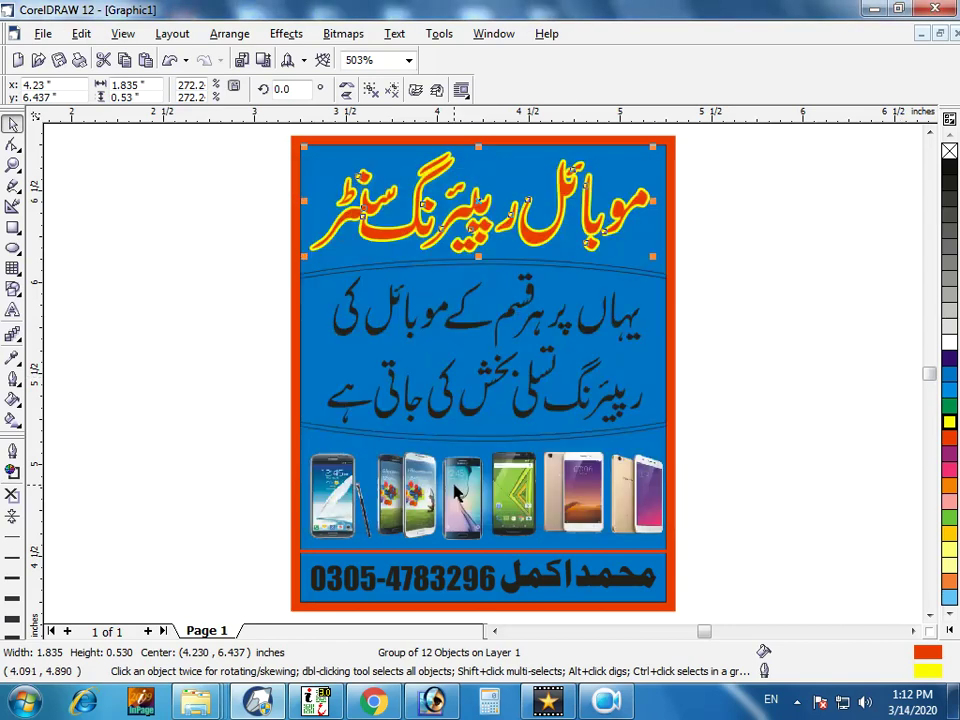
# Nudge the title slightly right.
pyautogui.click(716, 305)
pyautogui.moveTo(534, 235); pyautogui.dragTo(540, 235)
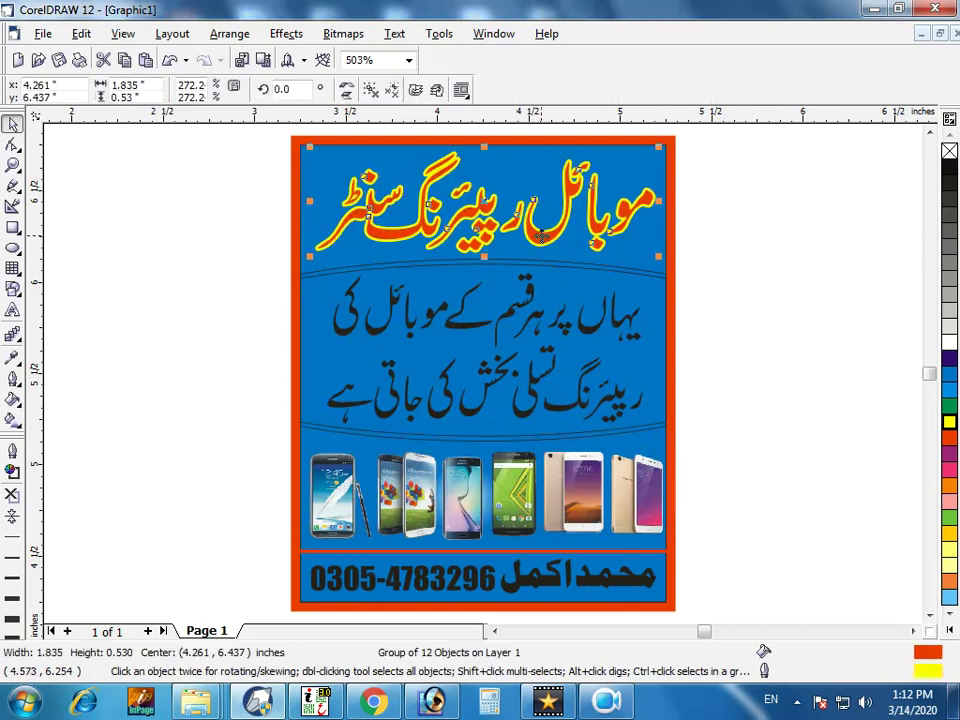
pyautogui.click(745, 278)
pyautogui.click(636, 282)
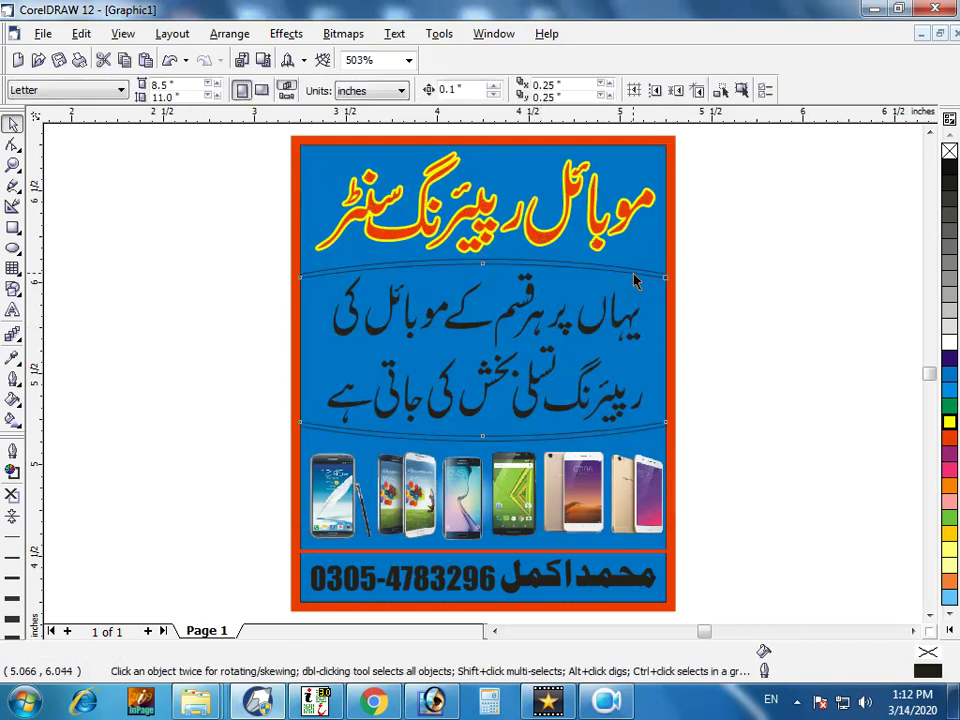
# Fill the middle slogan band yellow and give its edge curve a red fill and outline.
pyautogui.click(949, 437)
pyautogui.click(789, 399)
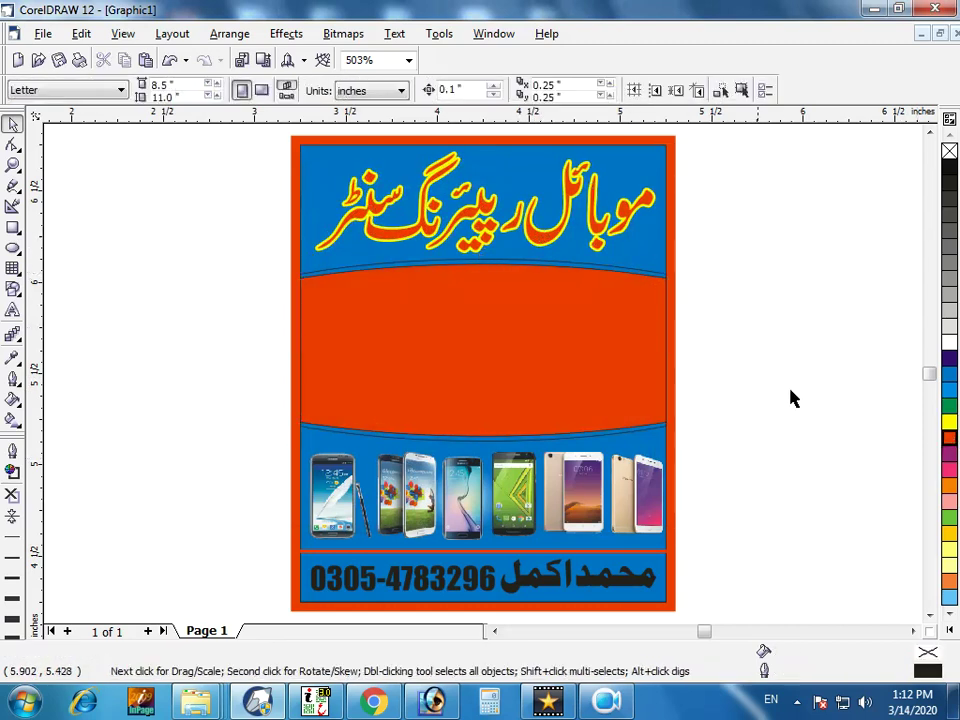
pyautogui.click(643, 299)
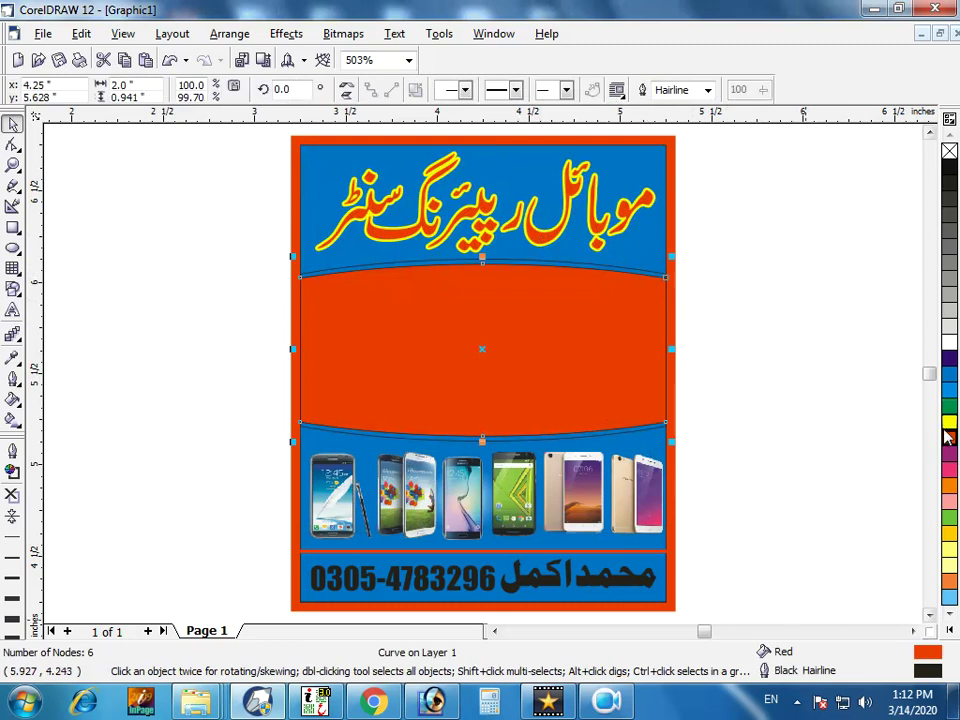
pyautogui.click(949, 421)
pyautogui.click(840, 403)
pyautogui.click(662, 279)
pyautogui.click(949, 437)
pyautogui.rightClick(949, 437)
pyautogui.click(782, 386)
# Fill the slogan text purple with a 0.5 pt white outline behind fill, scaled, rounded corners and caps.
pyautogui.moveTo(737, 319); pyautogui.dragTo(305, 452)
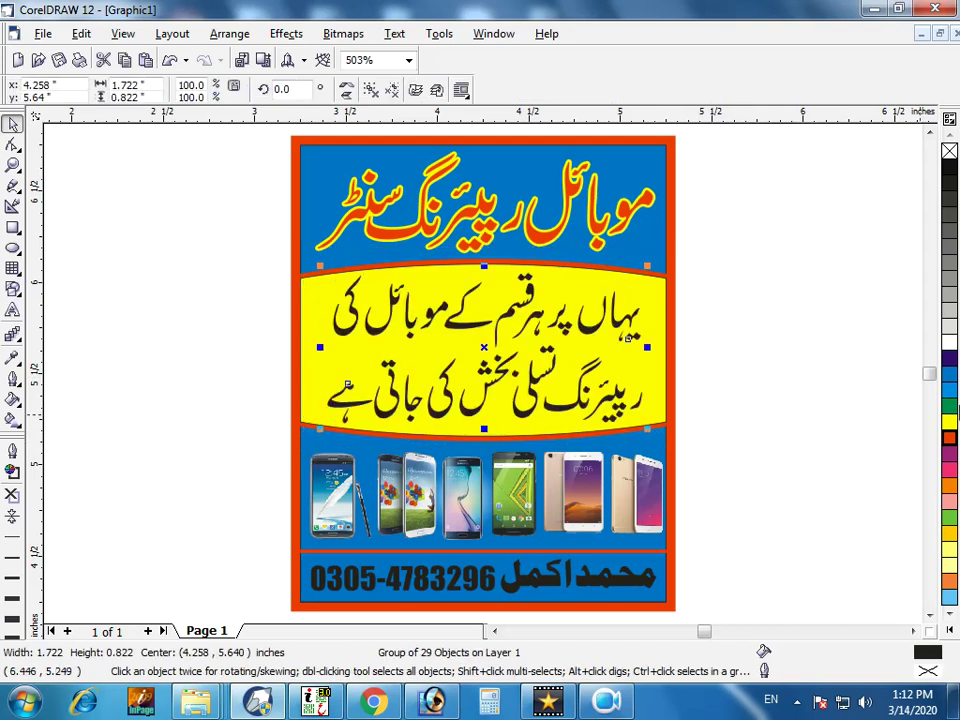
pyautogui.click(953, 365)
pyautogui.press('F12')
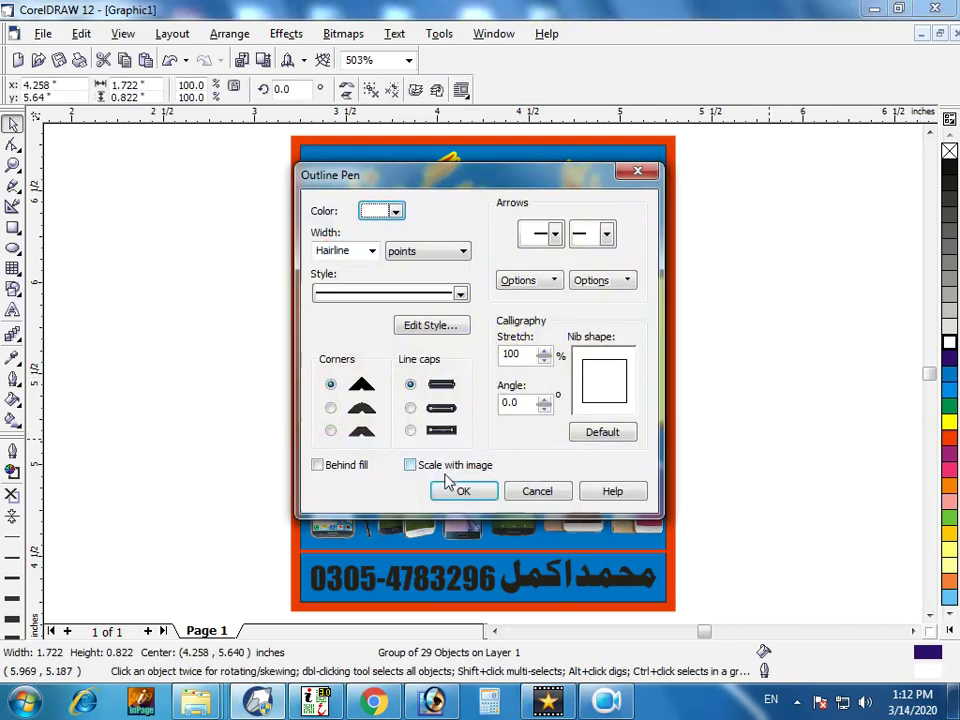
pyautogui.click(450, 470)
pyautogui.click(342, 466)
pyautogui.click(330, 408)
pyautogui.click(410, 408)
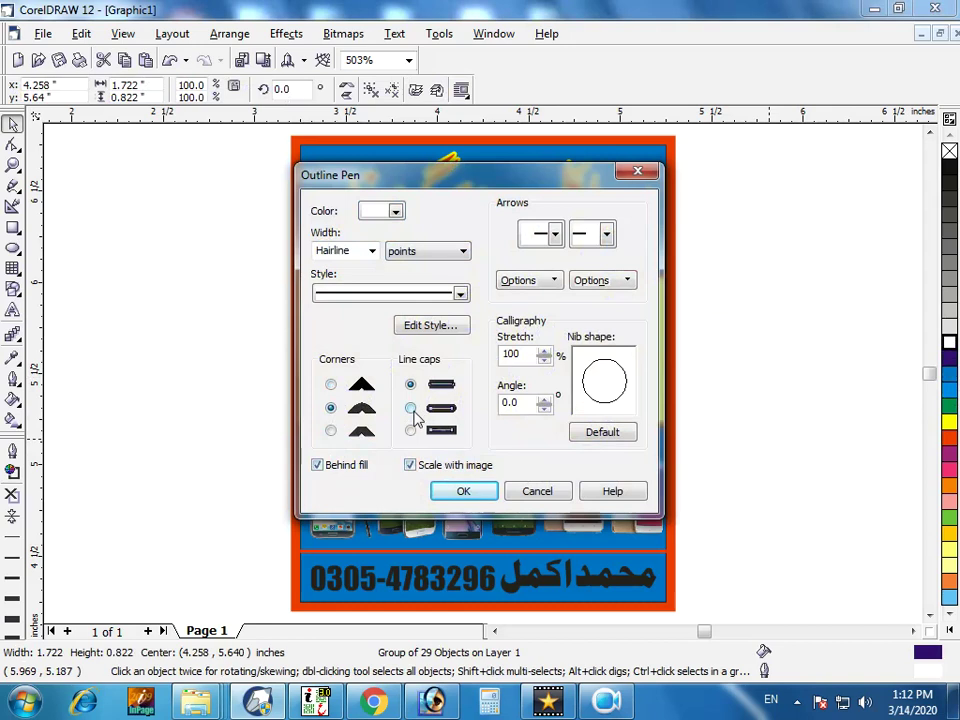
pyautogui.click(371, 251)
pyautogui.click(362, 288)
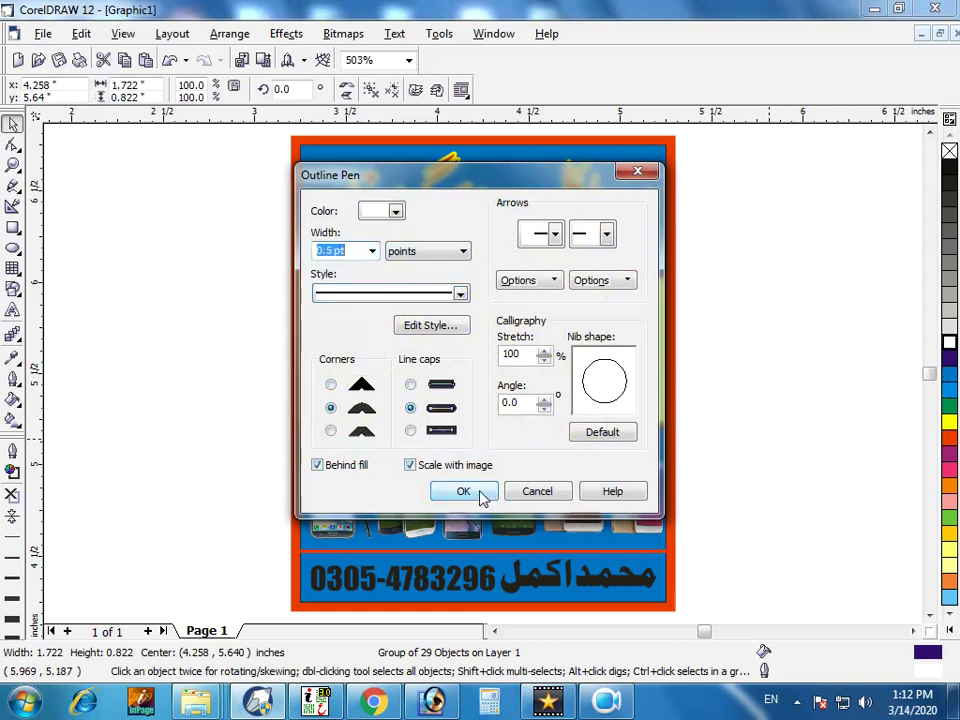
pyautogui.click(478, 493)
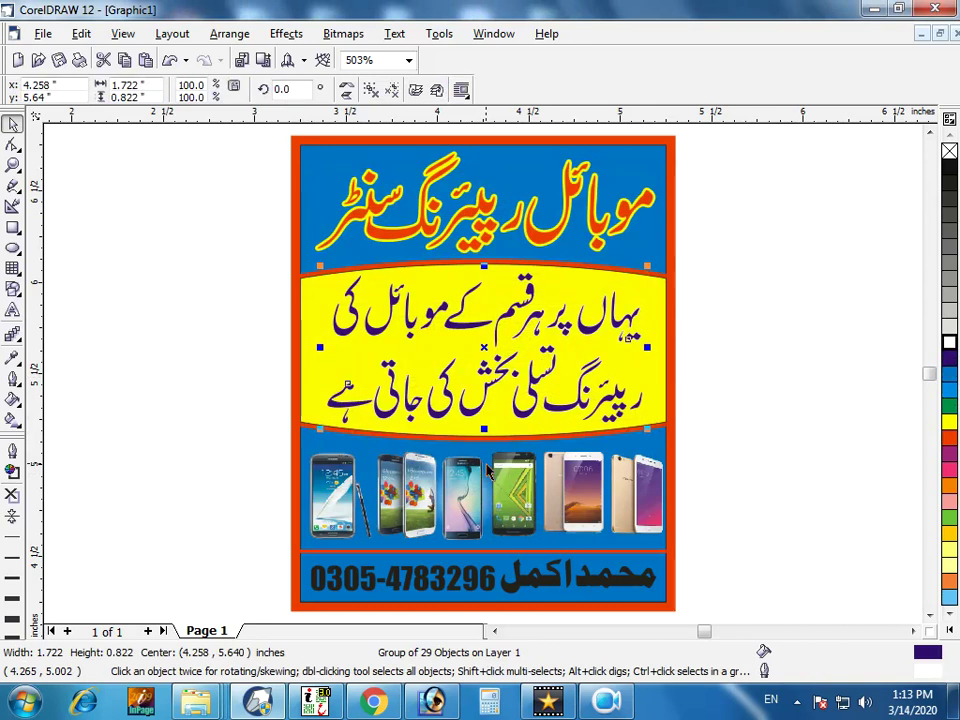
# Increase the slogan's outline width to 2 pt.
pyautogui.press('F12')
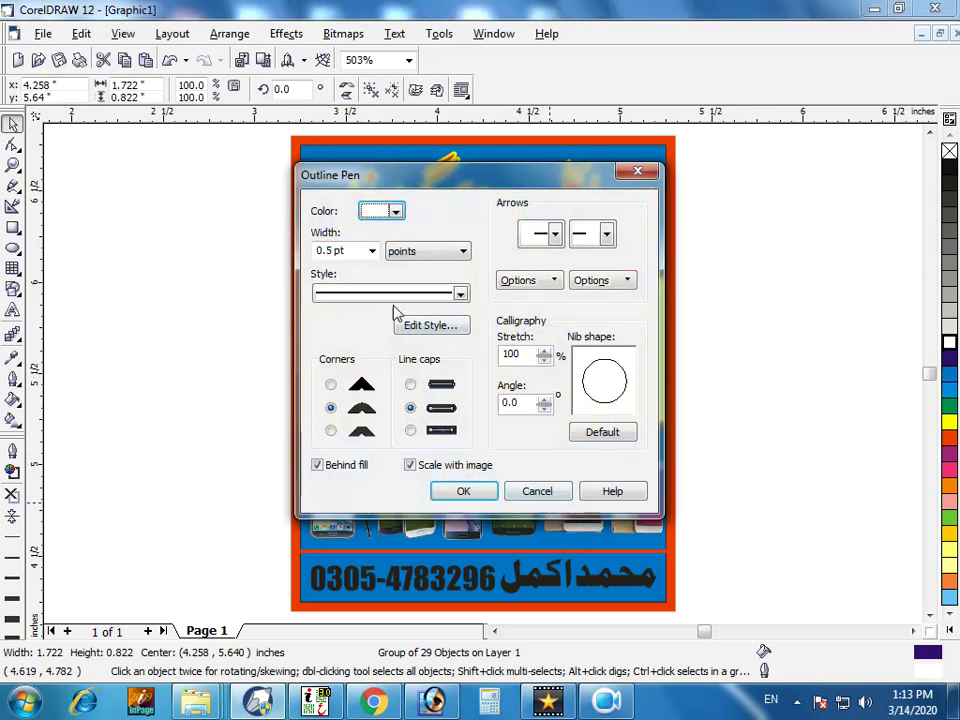
pyautogui.doubleClick(357, 252)
pyautogui.write('2')
pyautogui.press('Return')
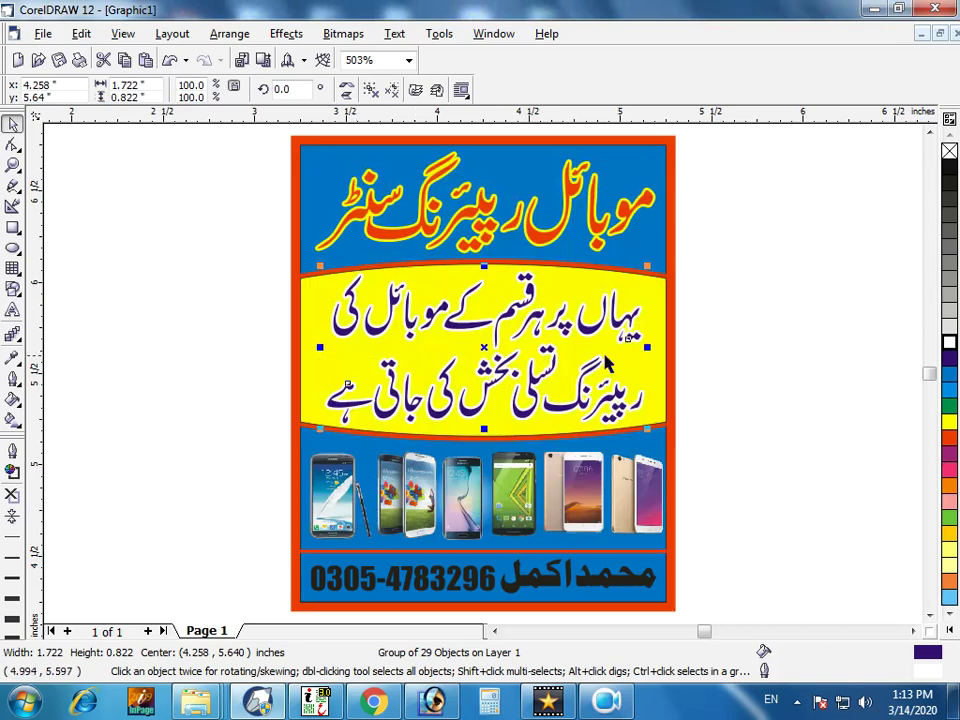
# Fill the bottom name bar dark purple and give it a white outline.
pyautogui.click(668, 563)
pyautogui.click(666, 563)
pyautogui.click(949, 357)
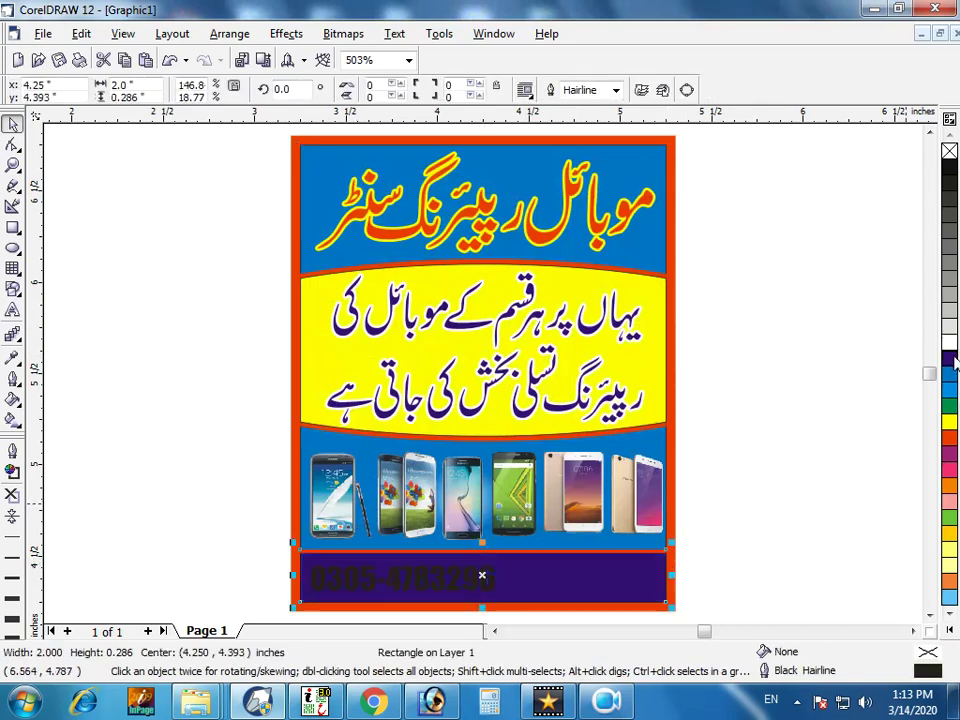
pyautogui.rightClick(949, 342)
# Turn the phone number and name text white, then zoom in on the phones and name bar.
pyautogui.moveTo(782, 536); pyautogui.dragTo(304, 566)
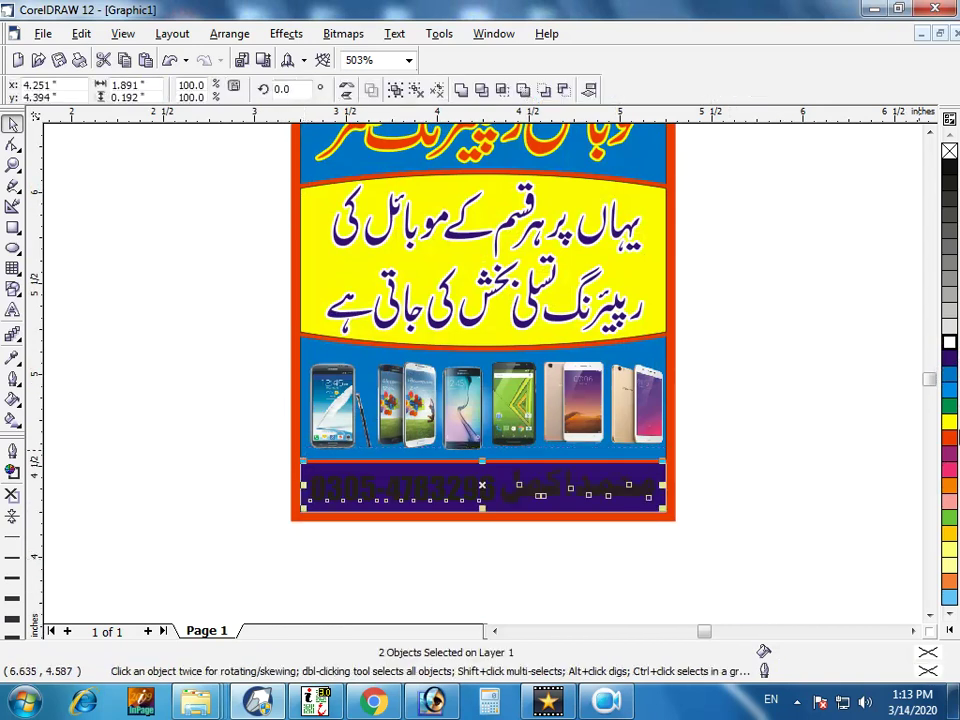
pyautogui.click(949, 342)
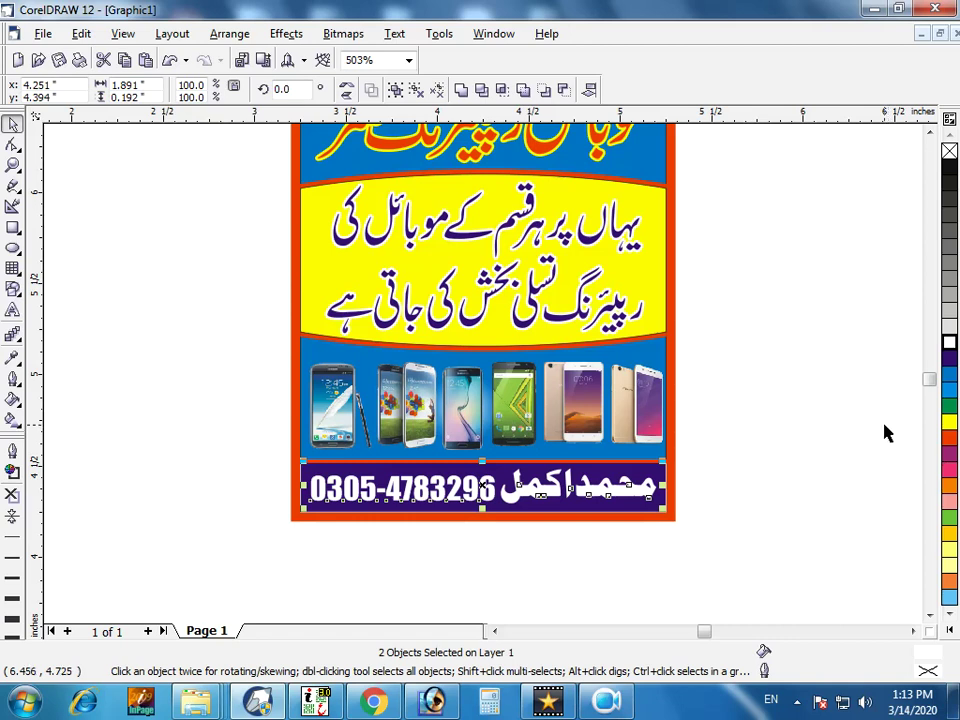
pyautogui.click(780, 418)
pyautogui.press('F2')
pyautogui.moveTo(703, 326); pyautogui.dragTo(253, 467)
# Select all six phone photos and enlarge them slightly to fill the blue band.
pyautogui.click(208, 403)
pyautogui.keyDown('shift'); pyautogui.click(330, 380); pyautogui.keyUp('shift')
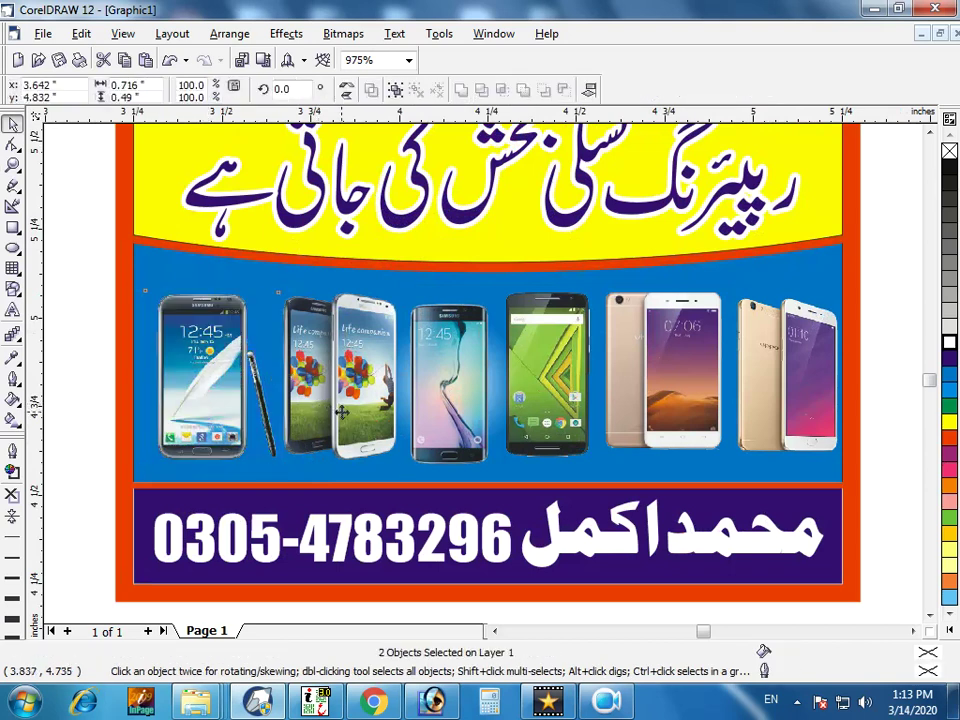
pyautogui.keyDown('shift'); pyautogui.click(463, 408); pyautogui.keyUp('shift')
pyautogui.moveTo(463, 408)
pyautogui.mouseDown()
pyautogui.moveTo(525, 403)
pyautogui.moveTo(467, 396)
pyautogui.mouseUp()
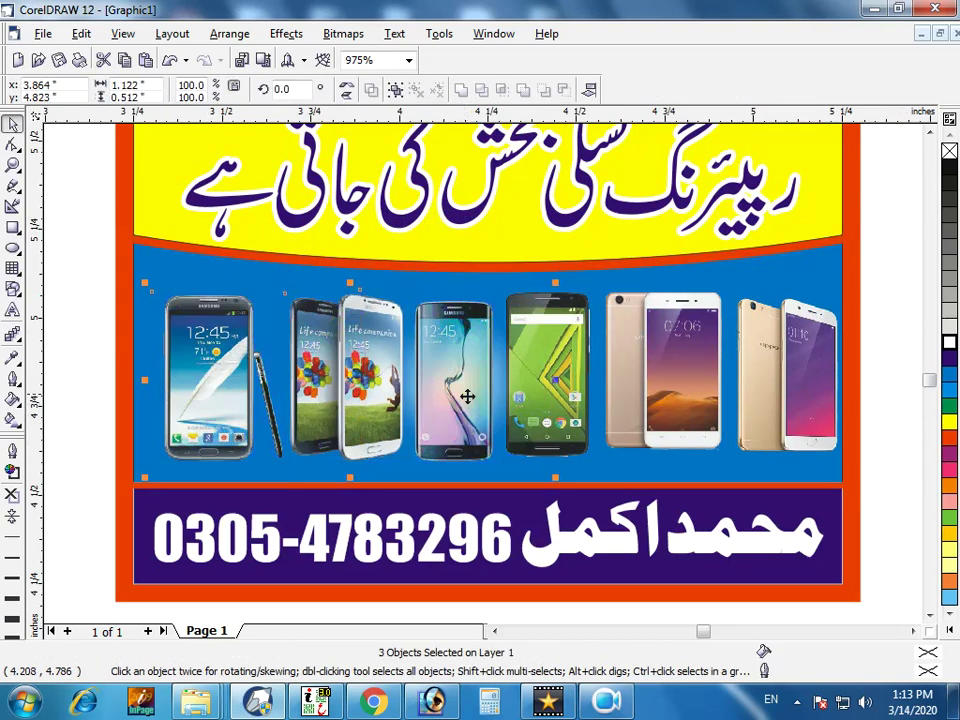
pyautogui.keyDown('shift'); pyautogui.click(527, 405); pyautogui.keyUp('shift')
pyautogui.keyDown('shift'); pyautogui.click(680, 405); pyautogui.keyUp('shift')
pyautogui.moveTo(680, 405); pyautogui.dragTo(684, 406)
pyautogui.keyDown('shift'); pyautogui.click(780, 397); pyautogui.keyUp('shift')
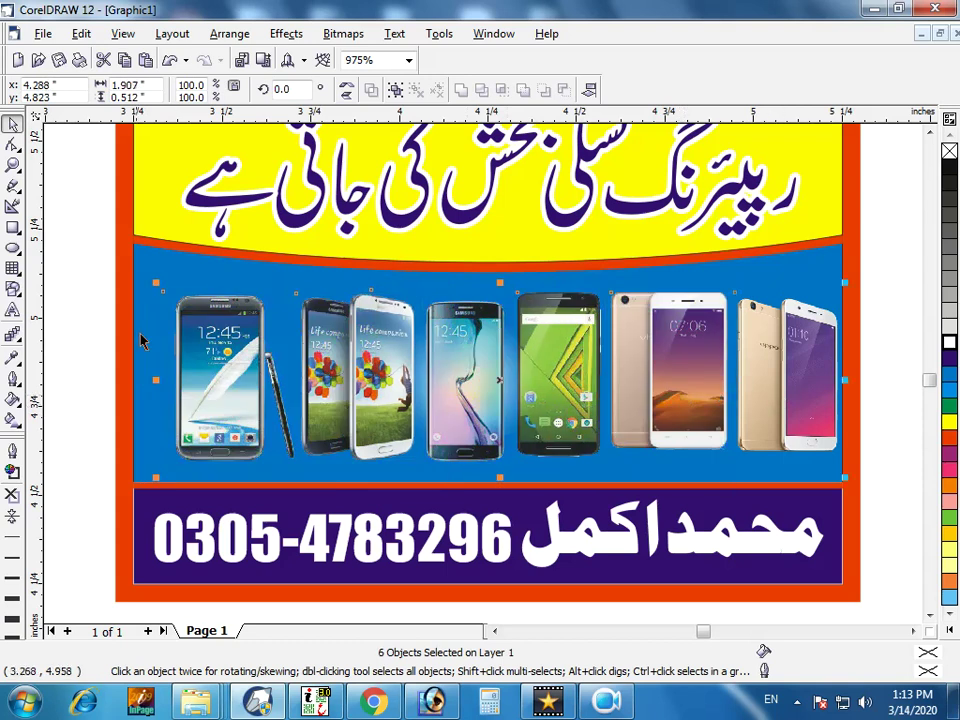
pyautogui.moveTo(160, 280); pyautogui.dragTo(139, 276)
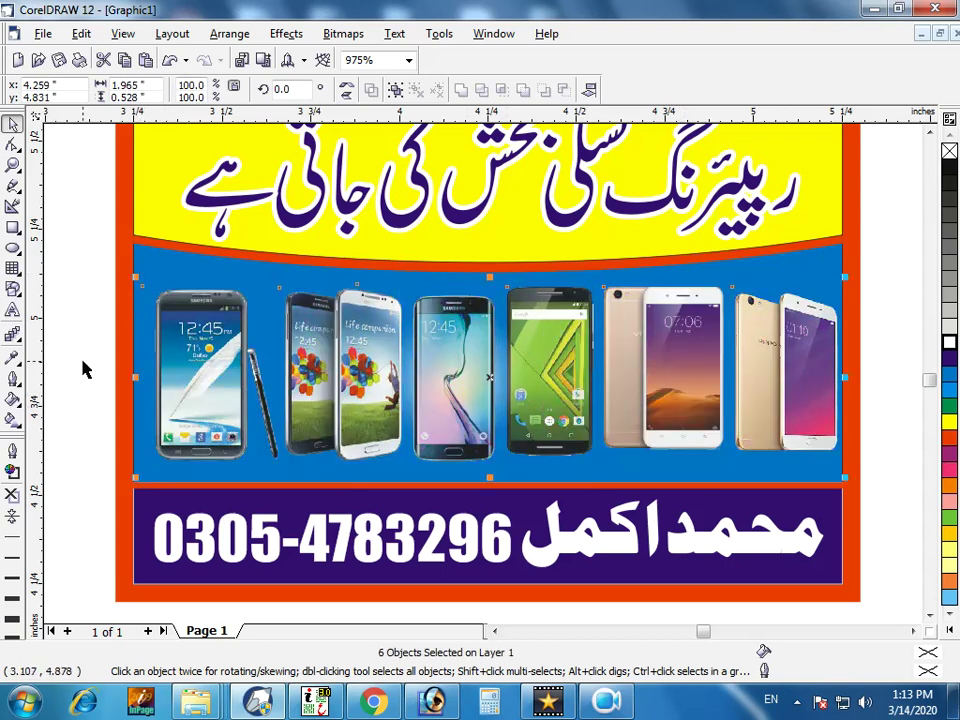
pyautogui.moveTo(135, 479); pyautogui.dragTo(133, 477)
pyautogui.click(79, 387)
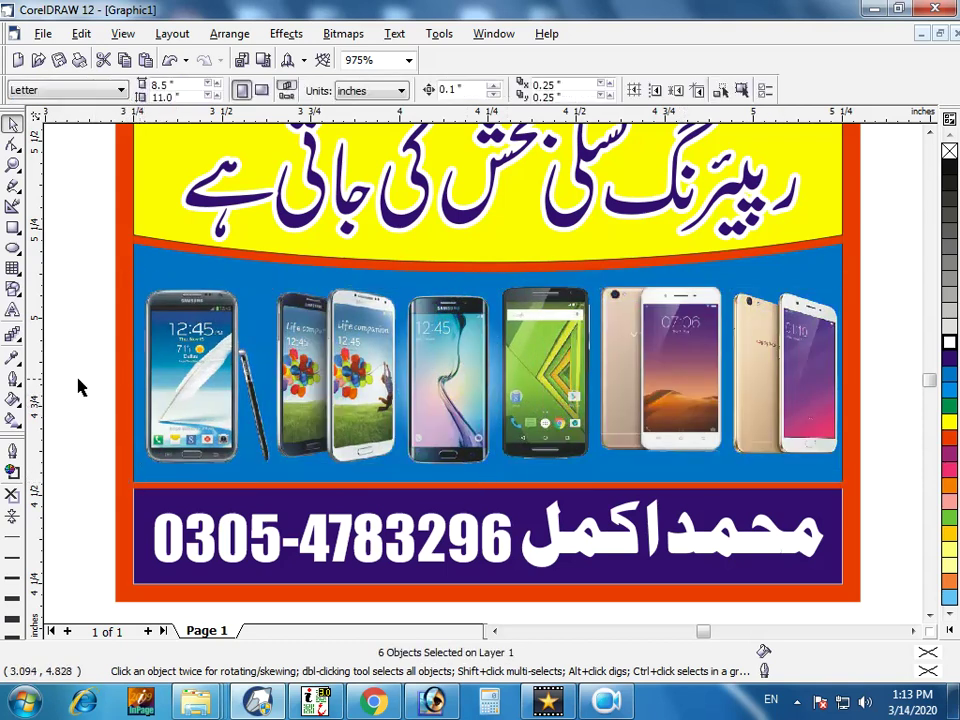
pyautogui.press('F4')
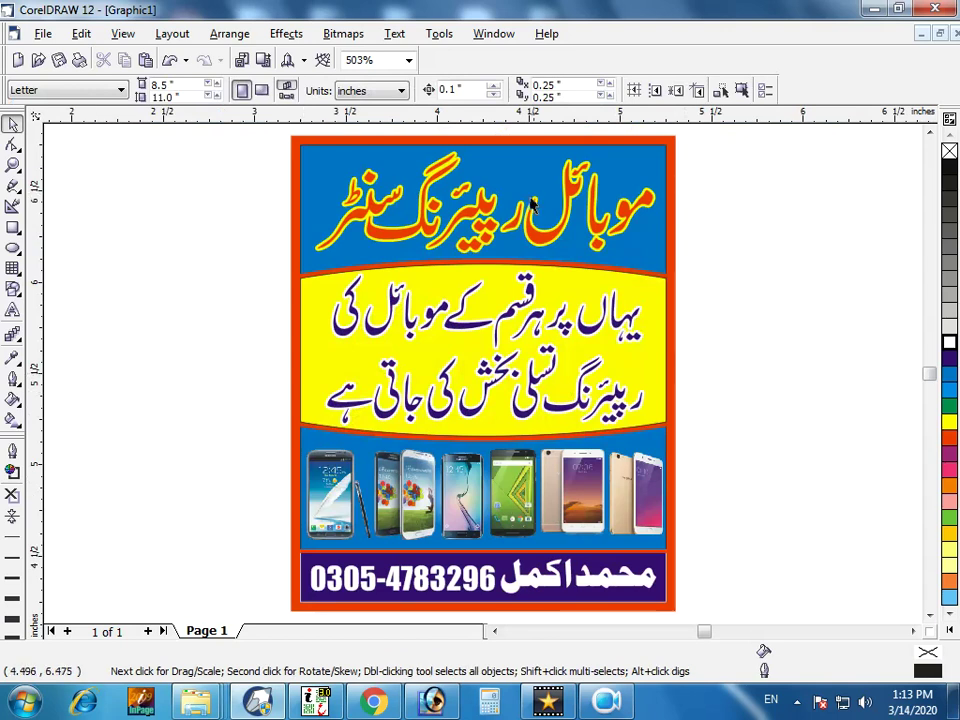
# Set the blue background rectangle's outline to None, then select everything on the card.
pyautogui.click(447, 153)
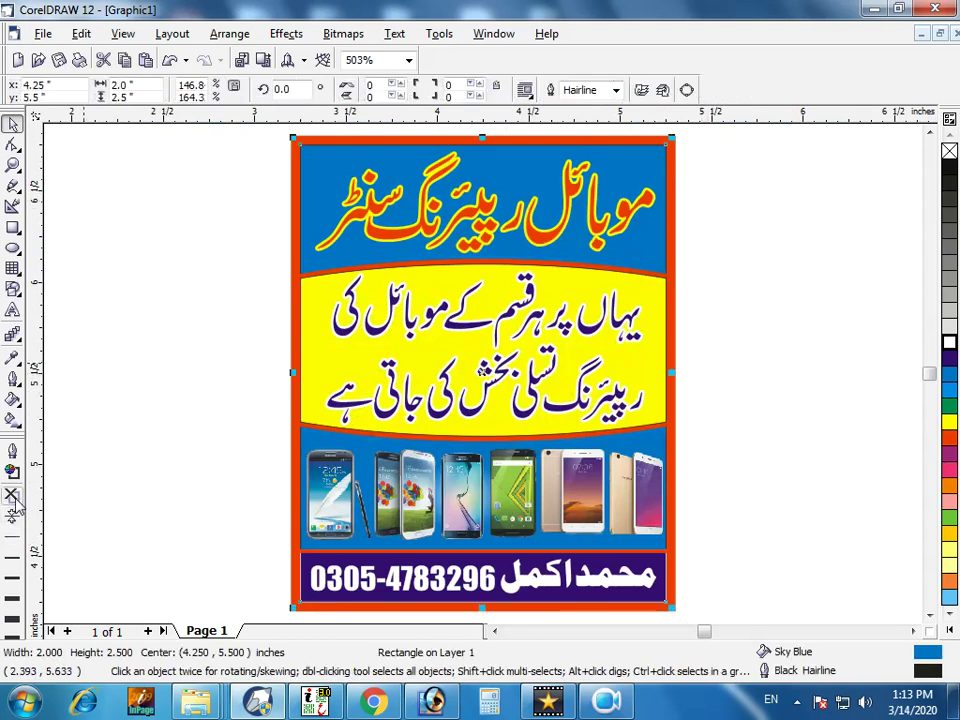
pyautogui.click(12, 495)
pyautogui.click(93, 360)
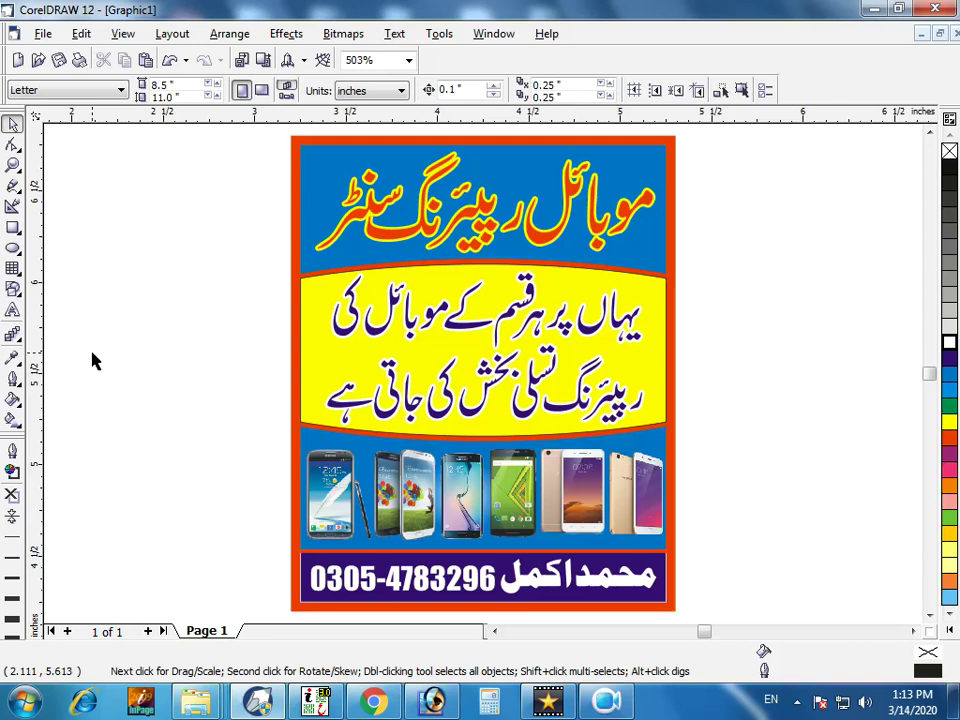
pyautogui.hotkey('ctrl', 'a')
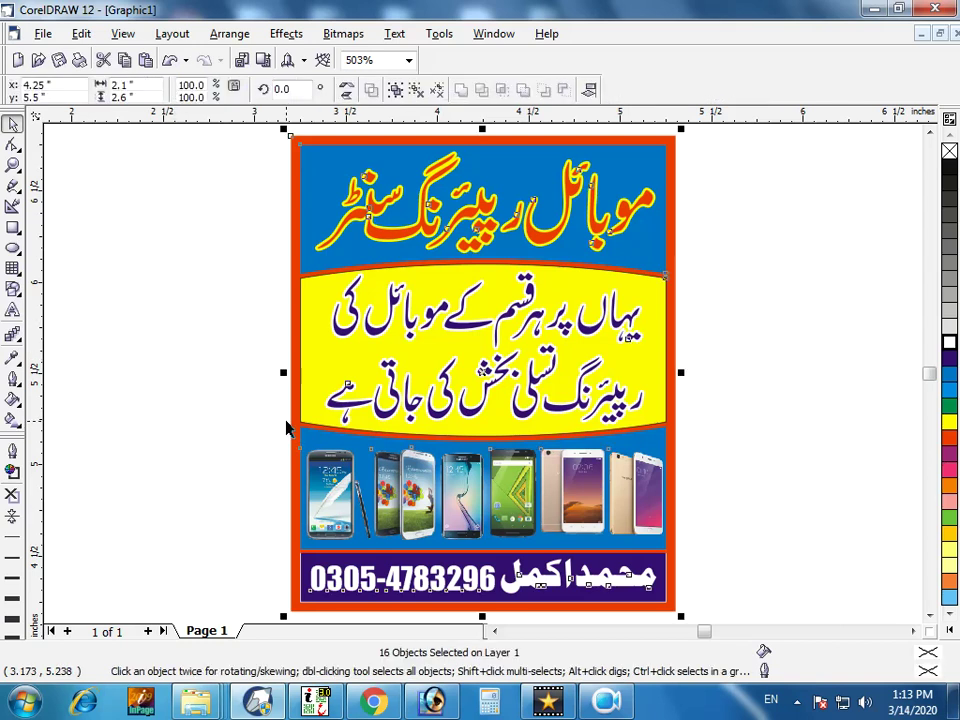
# Save the drawing as 'mobile repairing center.cdr' in E:\14-3-20.
pyautogui.hotkey('ctrl', 's')
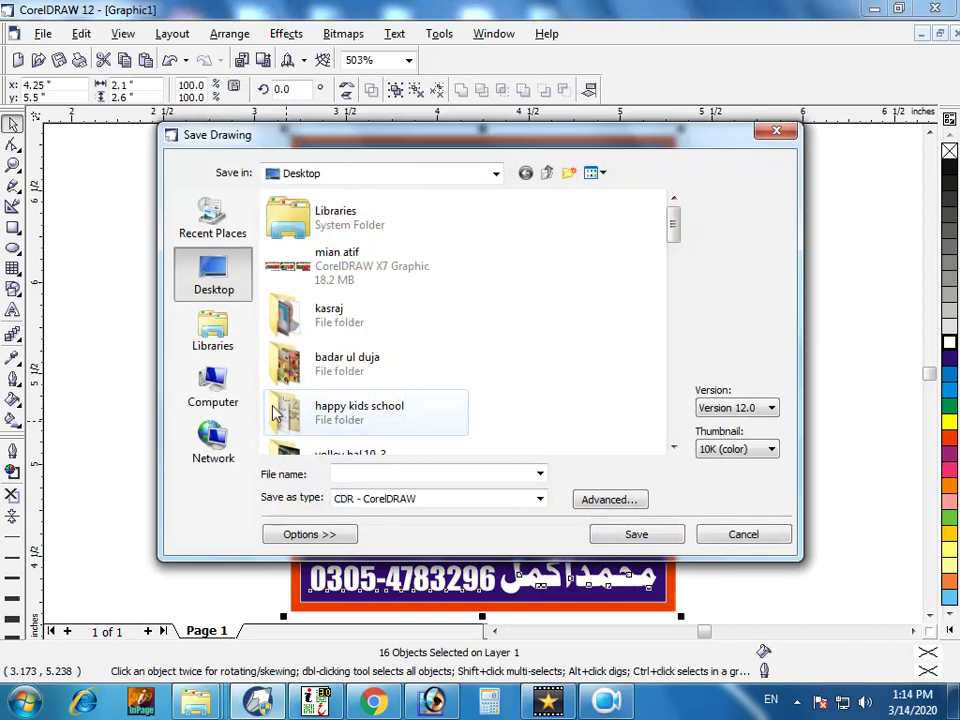
pyautogui.click(231, 400)
pyautogui.doubleClick(349, 287)
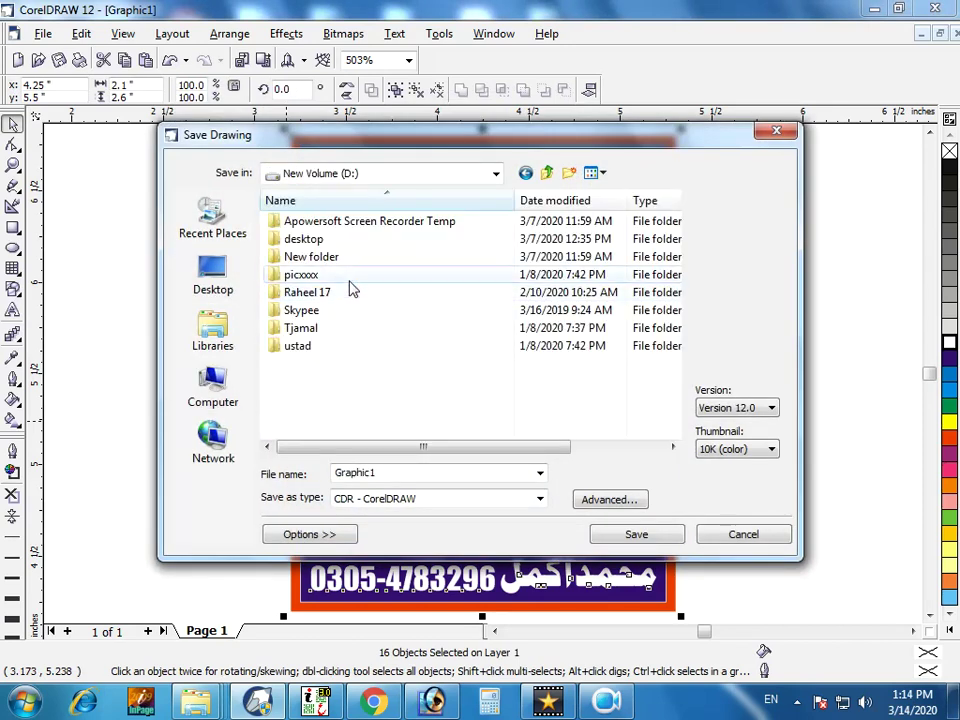
pyautogui.click(212, 385)
pyautogui.doubleClick(336, 350)
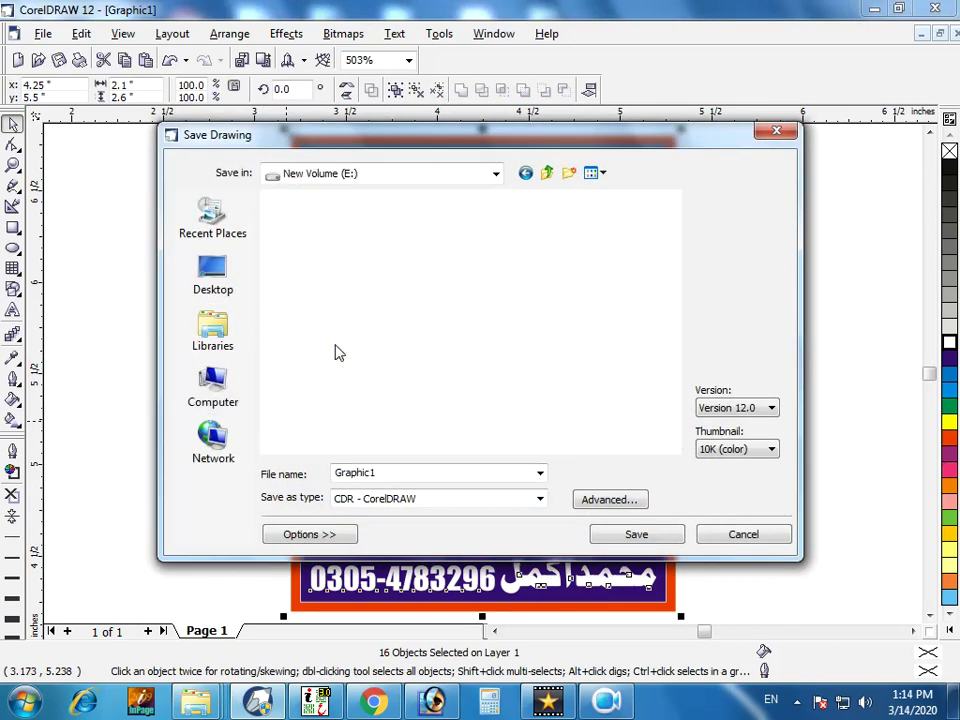
pyautogui.scroll(-5, 386, 280)
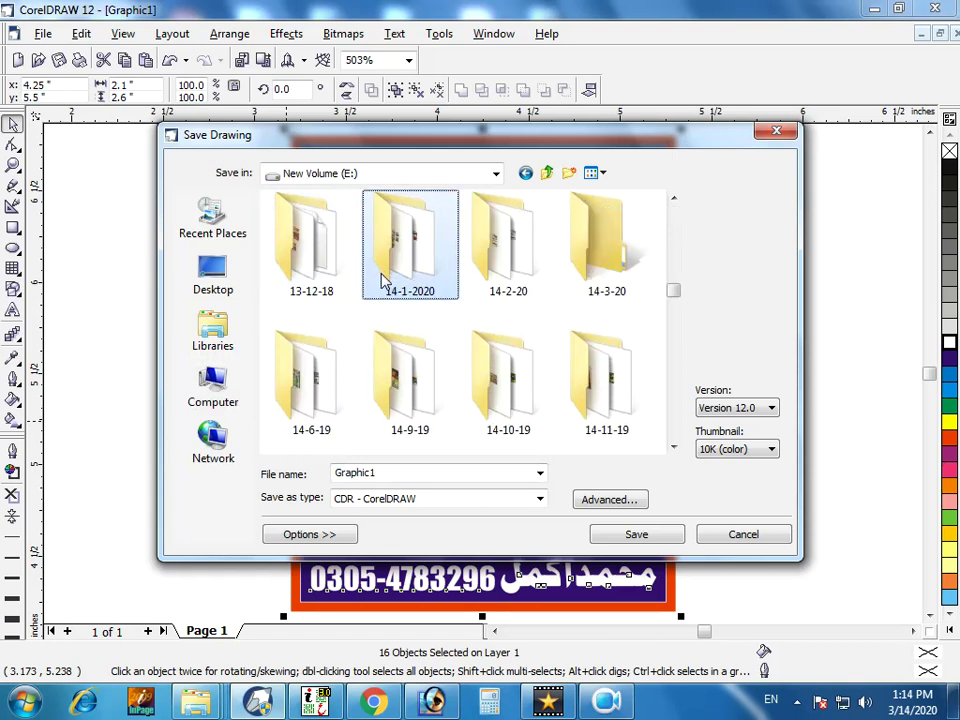
pyautogui.doubleClick(611, 280)
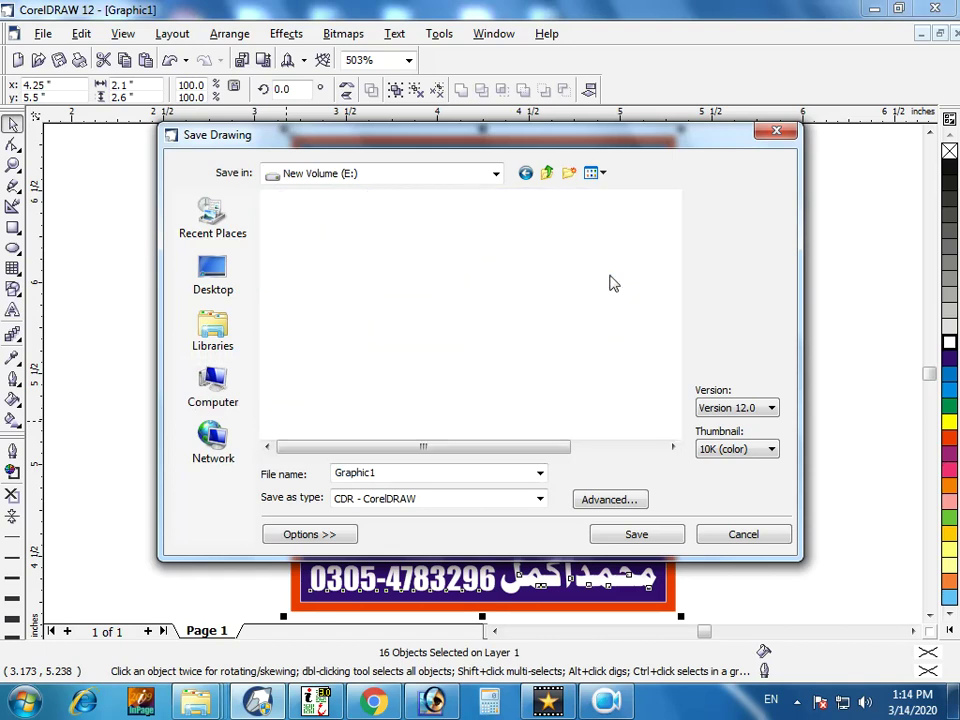
pyautogui.doubleClick(391, 475)
pyautogui.write('mobile repairing center')
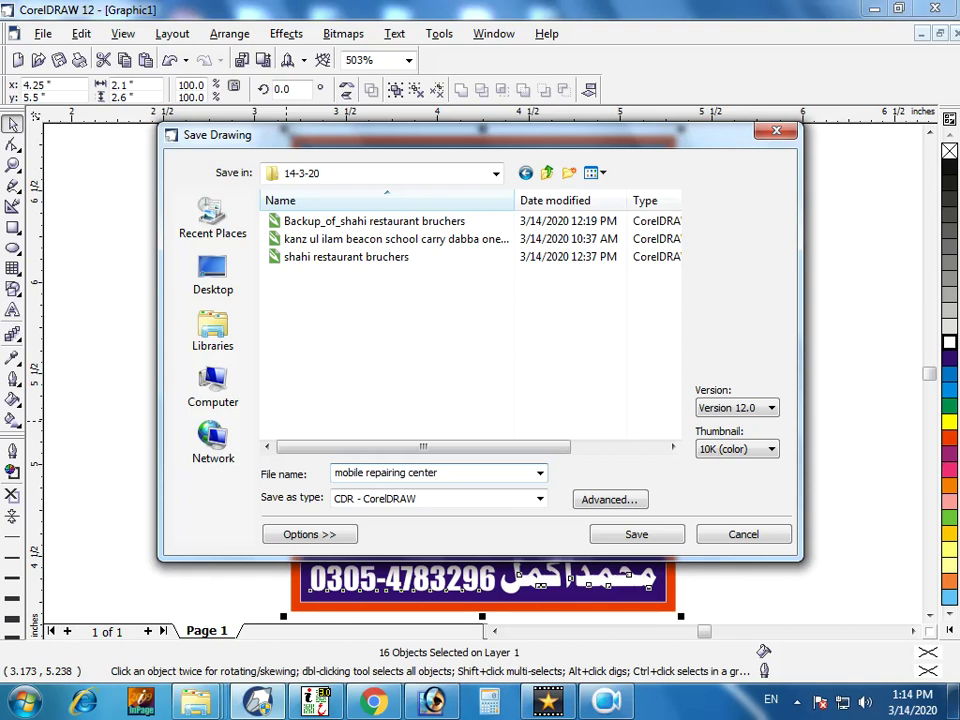
pyautogui.press('Return')
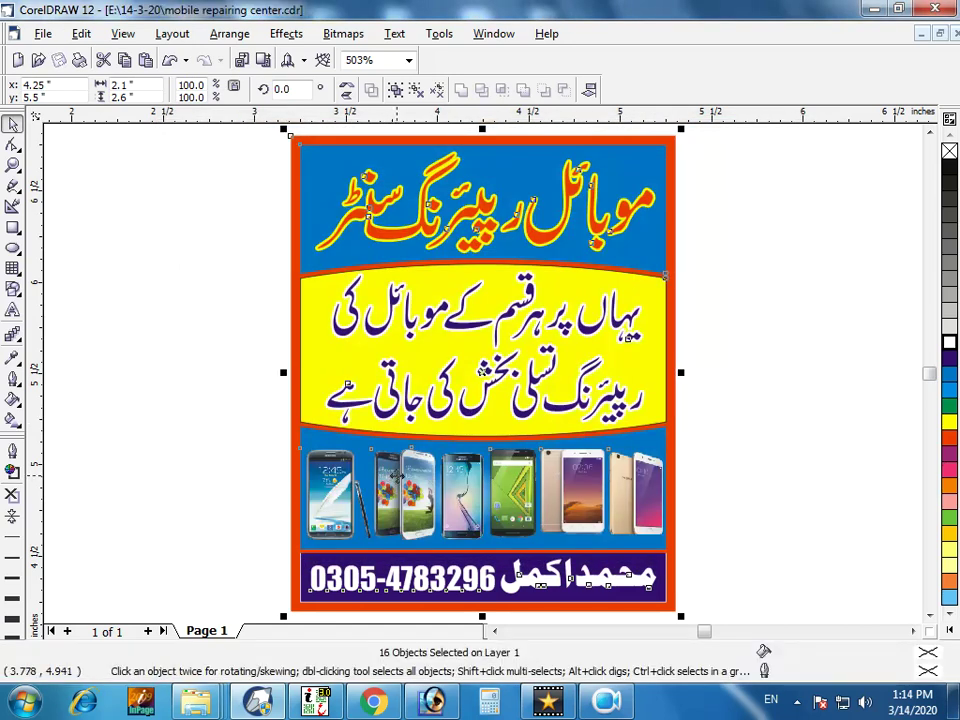
# Group the card and export it as TIFF into the Tiff\14-3-20 folder.
pyautogui.hotkey('ctrl', 'g')
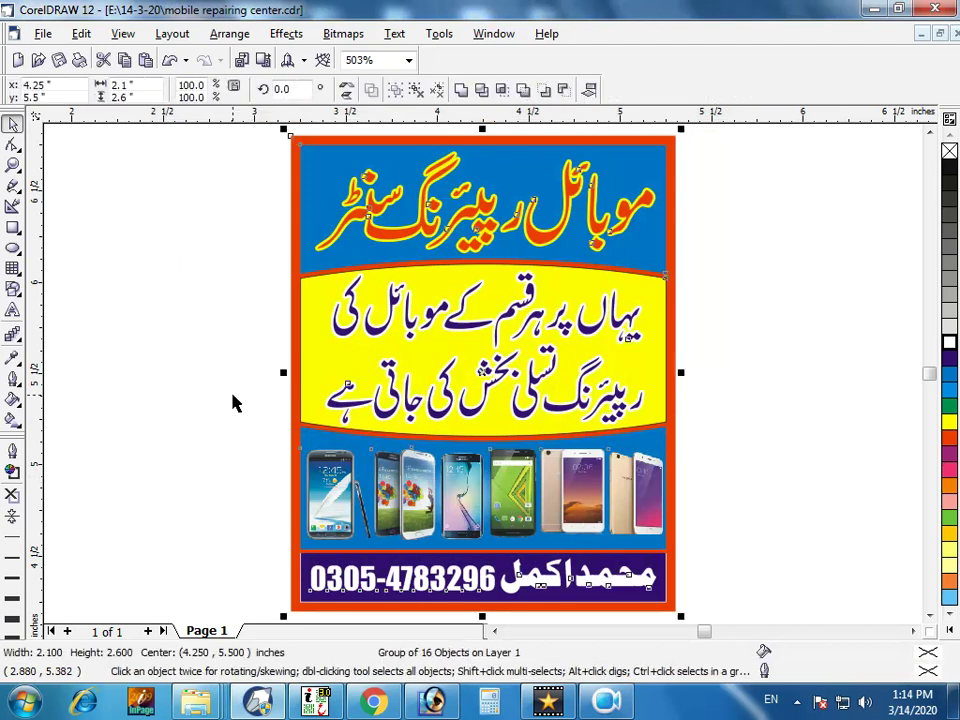
pyautogui.hotkey('ctrl', 'e')
pyautogui.click(382, 453)
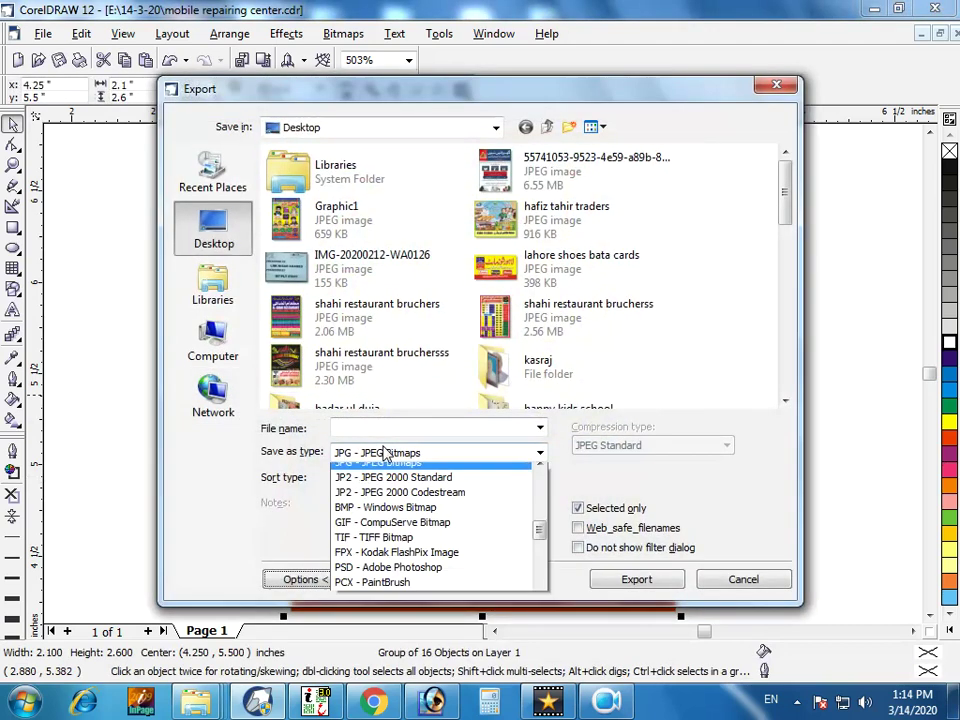
pyautogui.click(369, 555)
pyautogui.click(318, 273)
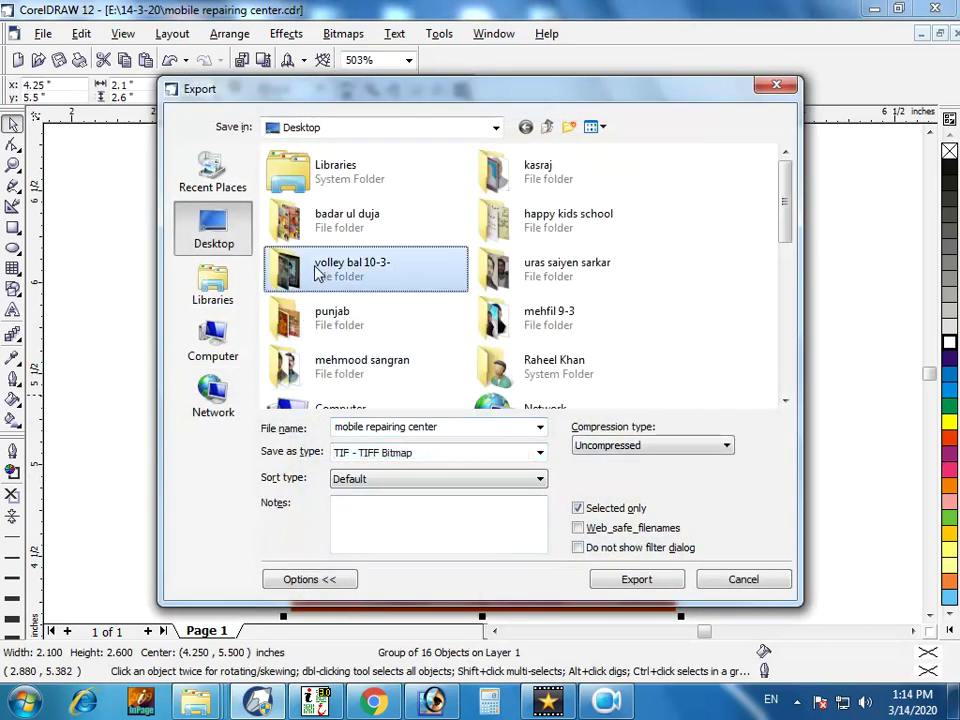
pyautogui.press('t')
pyautogui.press('Return')
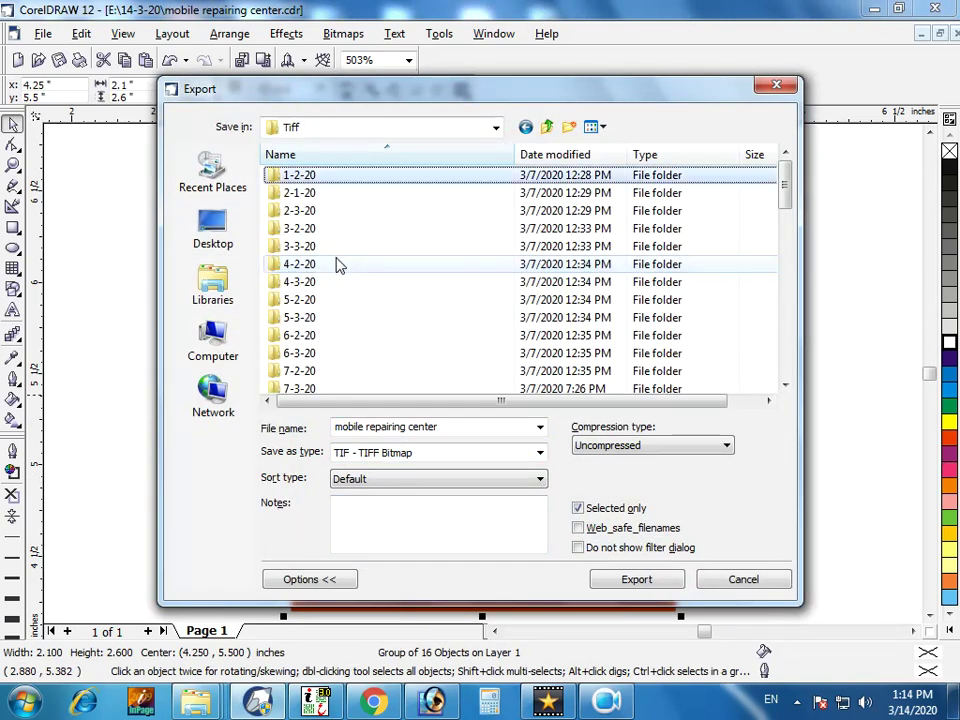
pyautogui.scroll(-6, 336, 264)
pyautogui.click(310, 300)
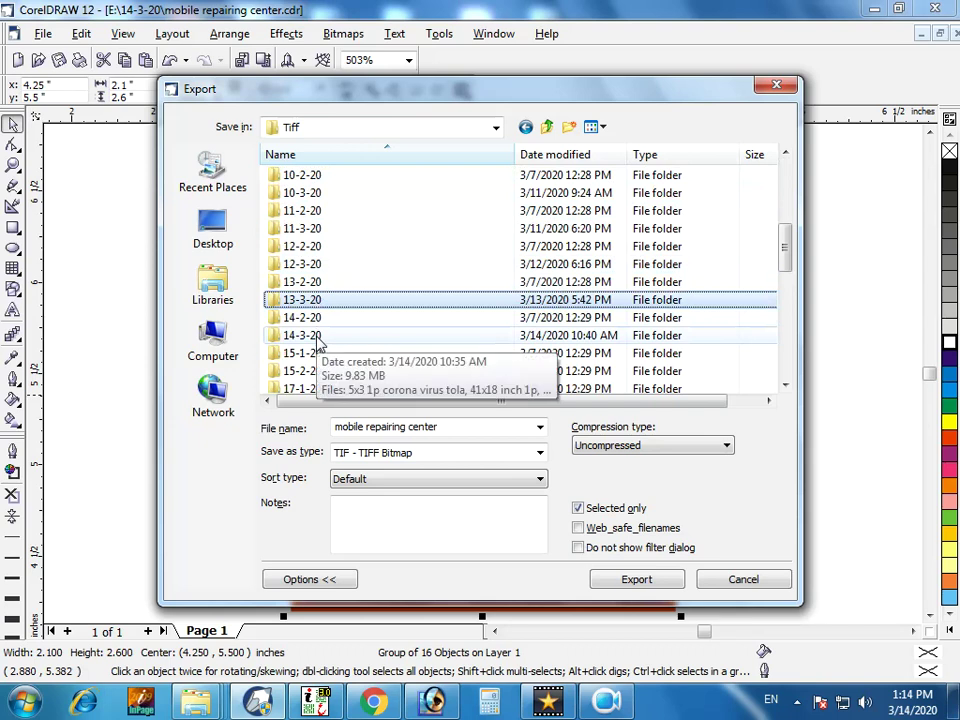
pyautogui.doubleClick(318, 338)
# Choose LZW compression and name the export '2x2.5 1p mobile repairing center'.
pyautogui.click(615, 445)
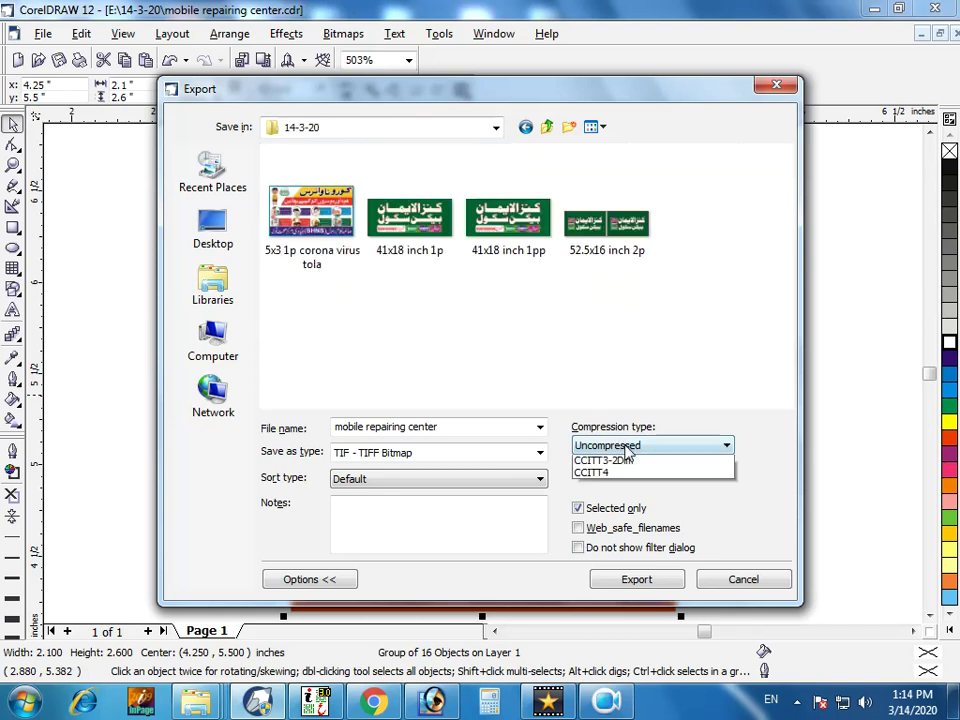
pyautogui.click(613, 475)
pyautogui.click(337, 428)
pyautogui.write('2x.')
pyautogui.press('BackSpace')
pyautogui.write('2.5 1p')
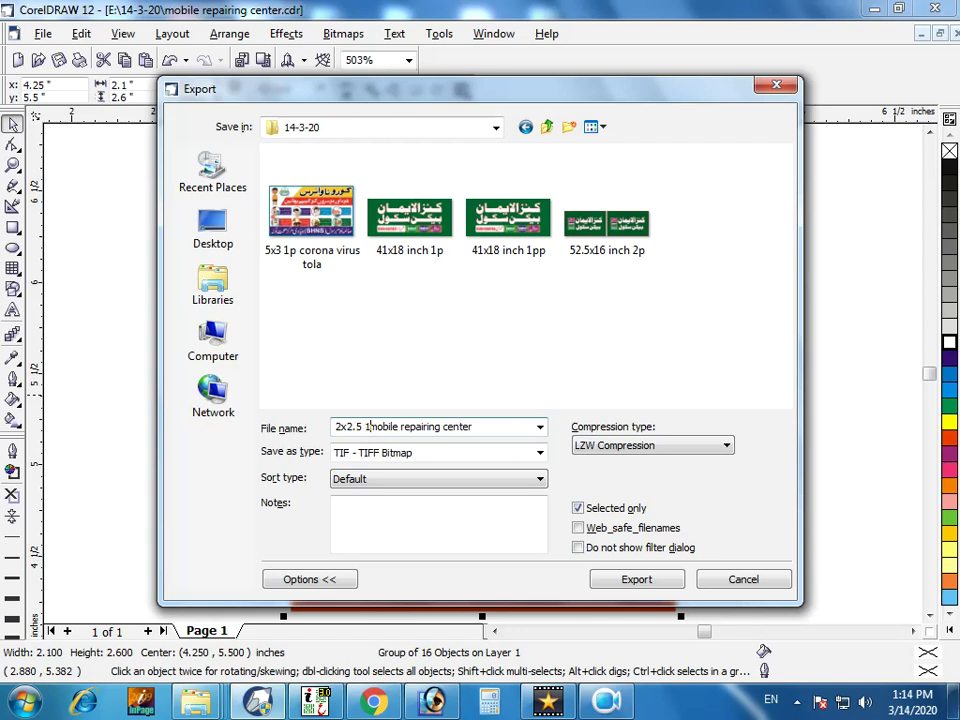
pyautogui.click(622, 583)
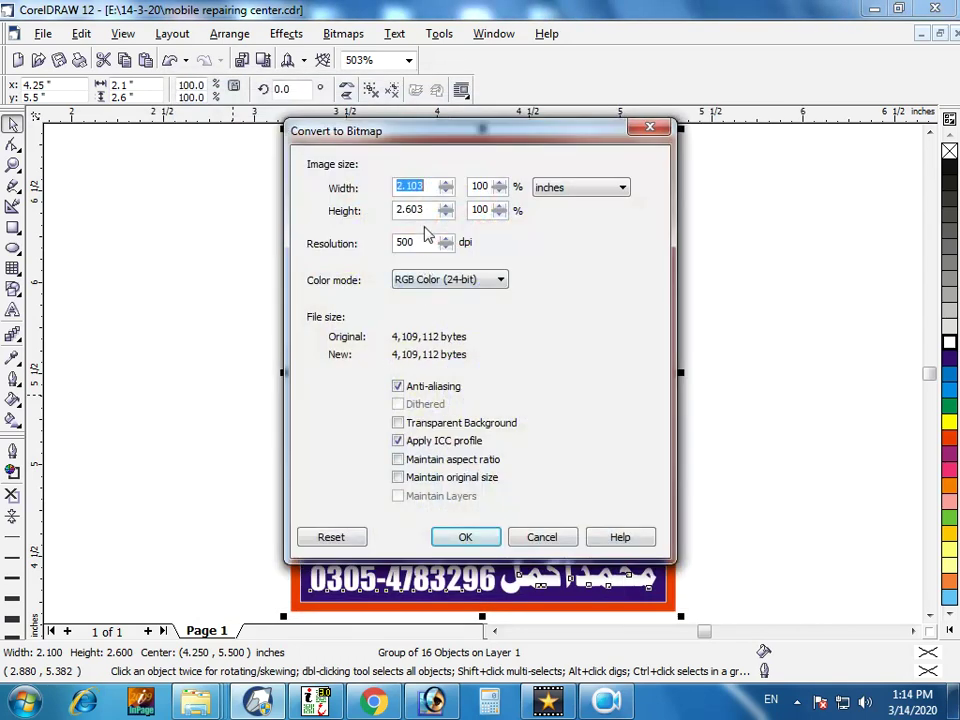
# Set the bitmap to 2.0 x 2.5 inches, 1200 dpi, CMYK colour, and confirm.
pyautogui.write('2.0')
pyautogui.press('Tab')
pyautogui.press('Tab')
pyautogui.write('2.5')
pyautogui.press('Tab')
pyautogui.press('Tab')
pyautogui.write('1200')
pyautogui.press('Tab')
pyautogui.press('Down')
pyautogui.press('Return')
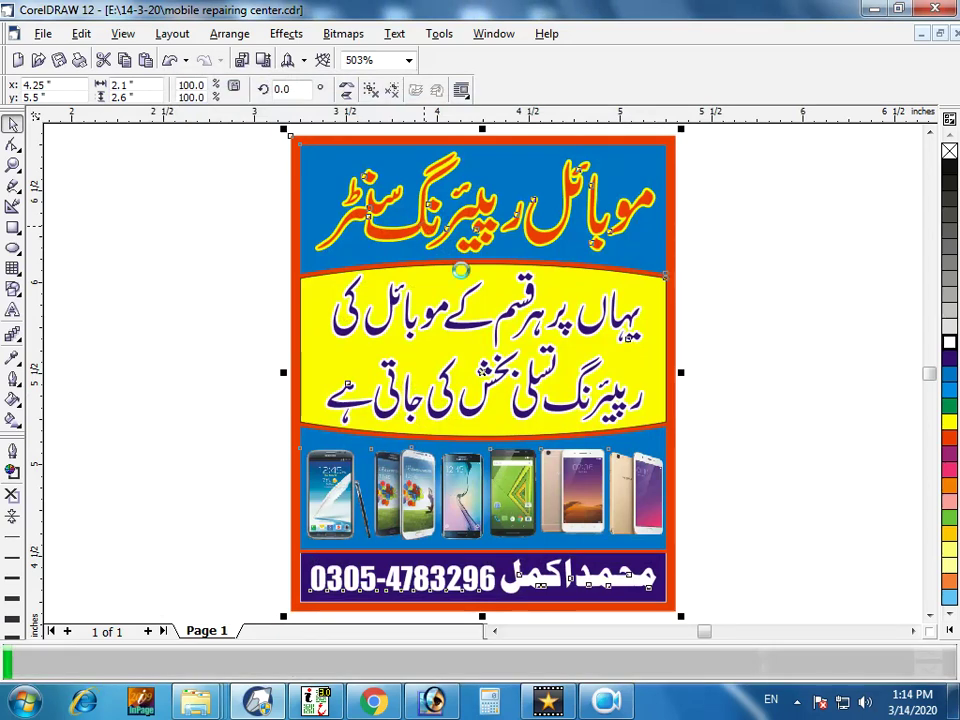
# Deselect the card, then close the drawing and quit CorelDRAW.
pyautogui.click(721, 322)
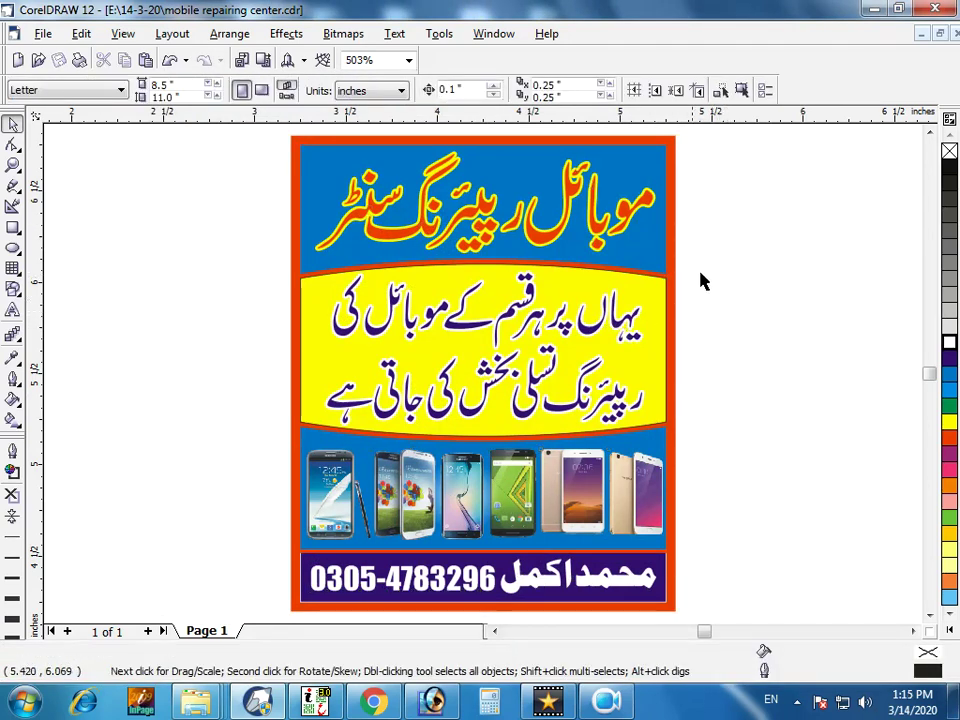
pyautogui.click(594, 214)
pyautogui.click(778, 289)
pyautogui.click(670, 300)
pyautogui.click(744, 296)
pyautogui.click(671, 319)
pyautogui.click(864, 154)
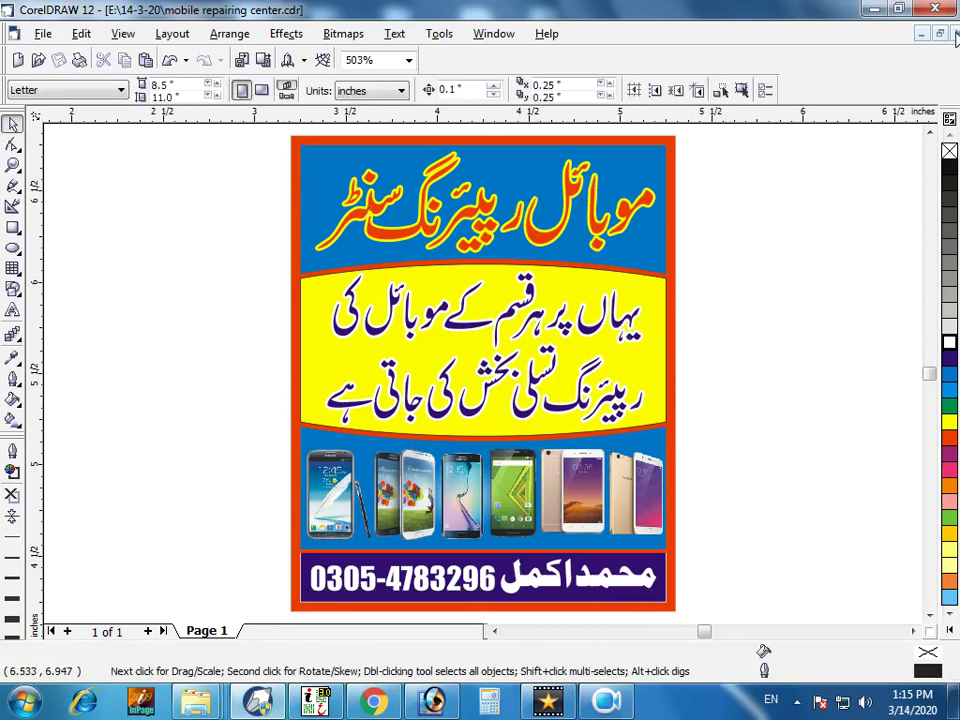
pyautogui.click(955, 33)
pyautogui.click(935, 9)
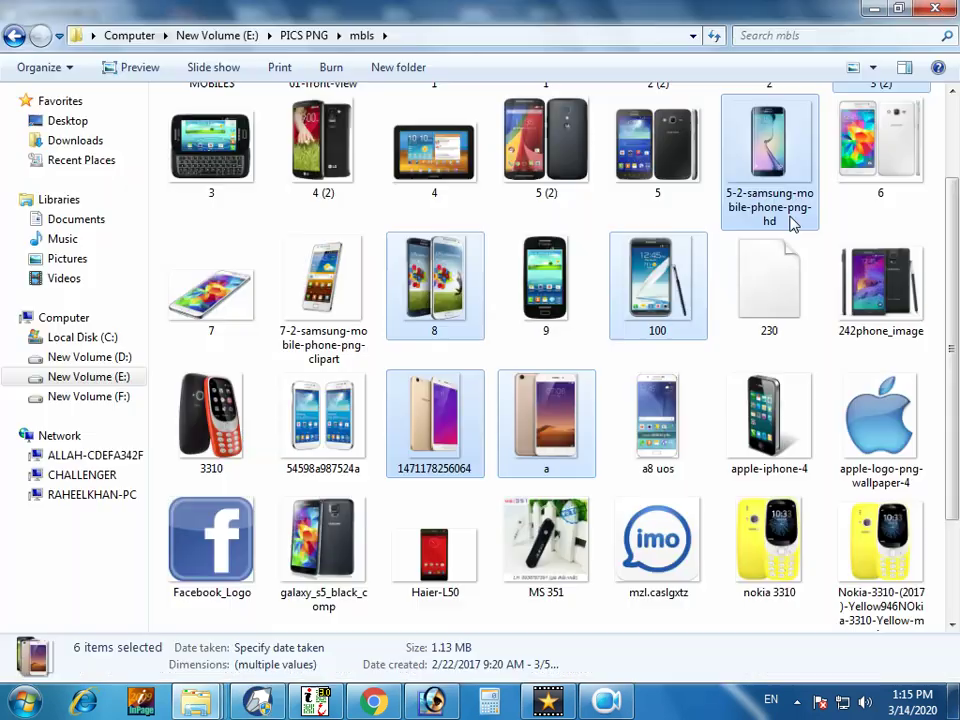
pyautogui.click(612, 703)
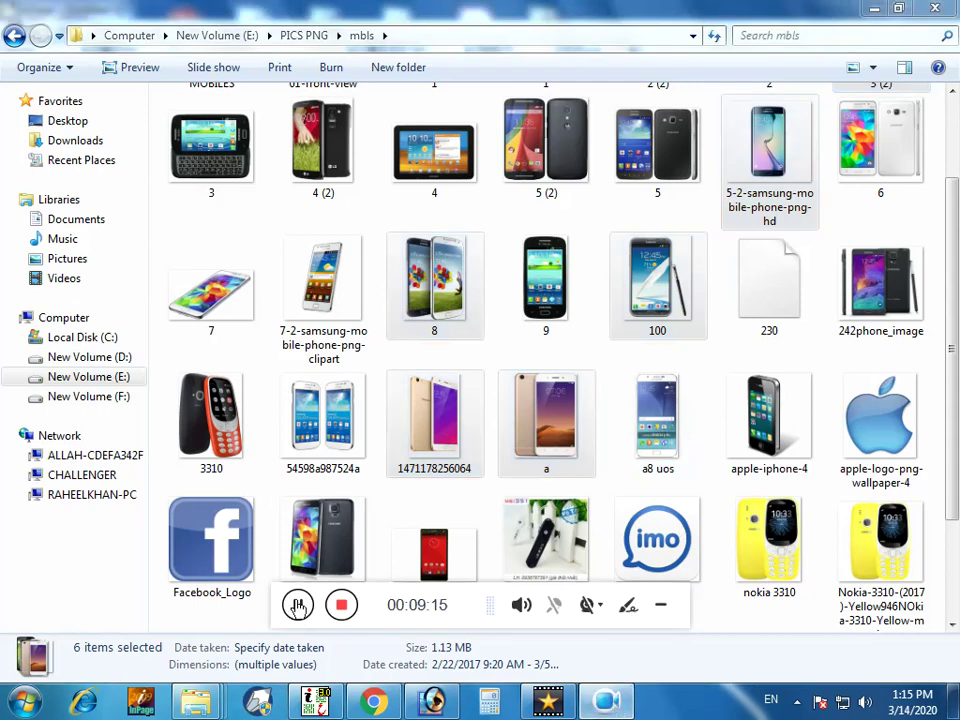